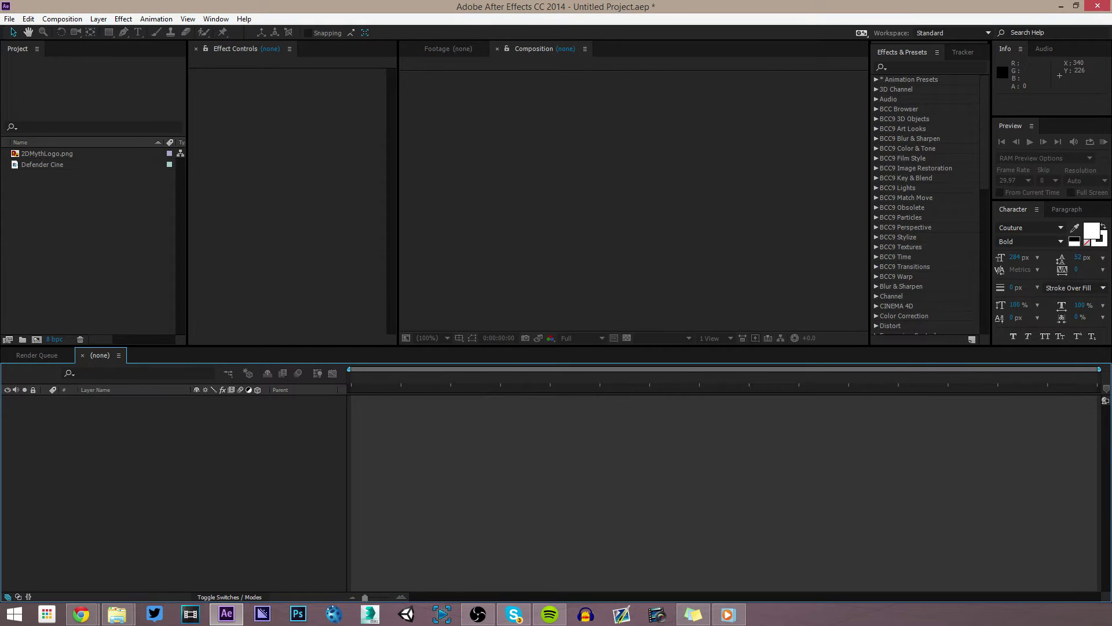
Switch to the media player, play a short part of the Unos Intro reference video, and minimize the player
left_click(728, 613)
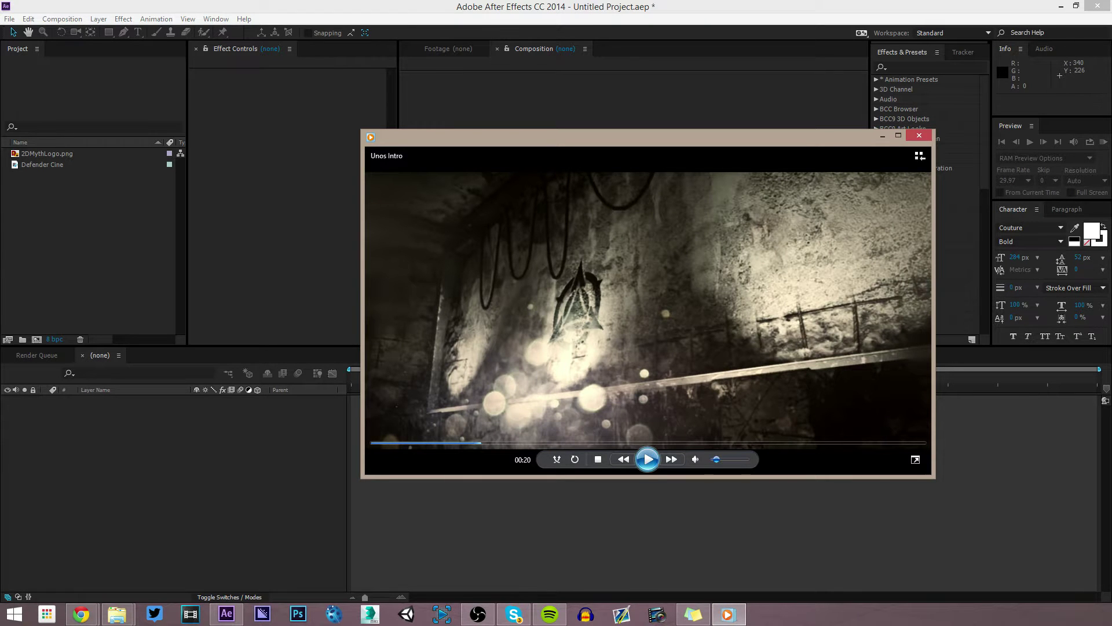
left_click(647, 459)
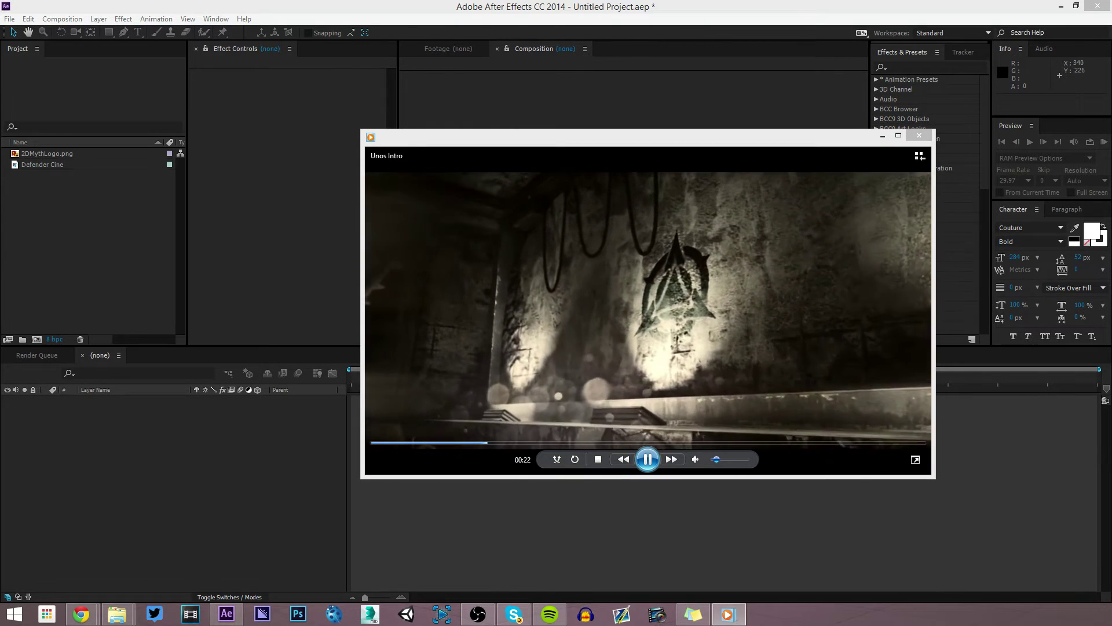
key("space")
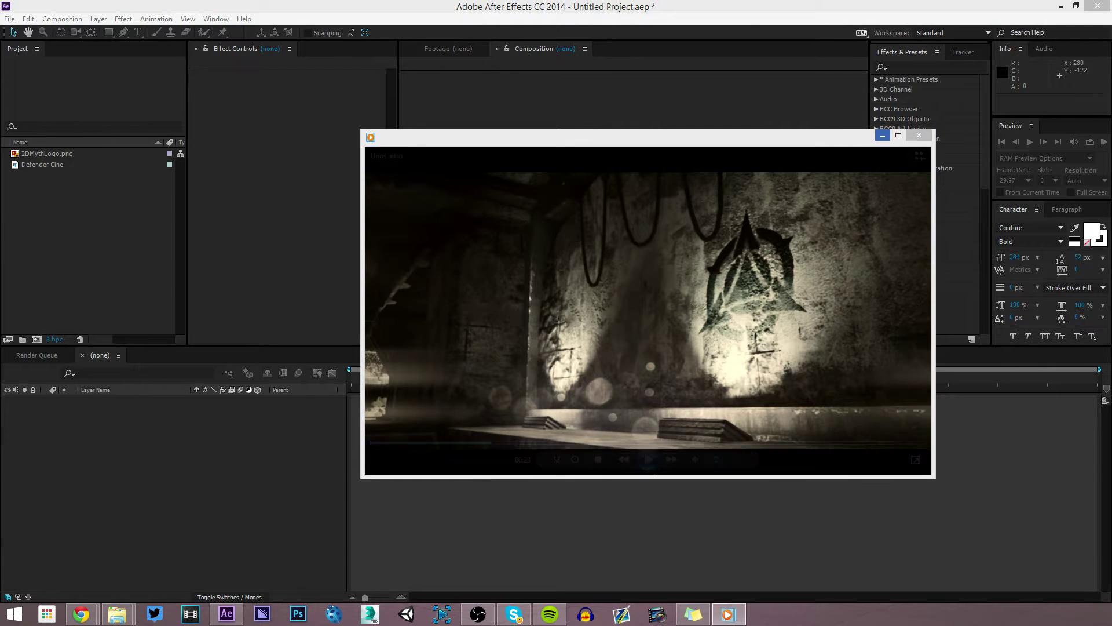
left_click(882, 135)
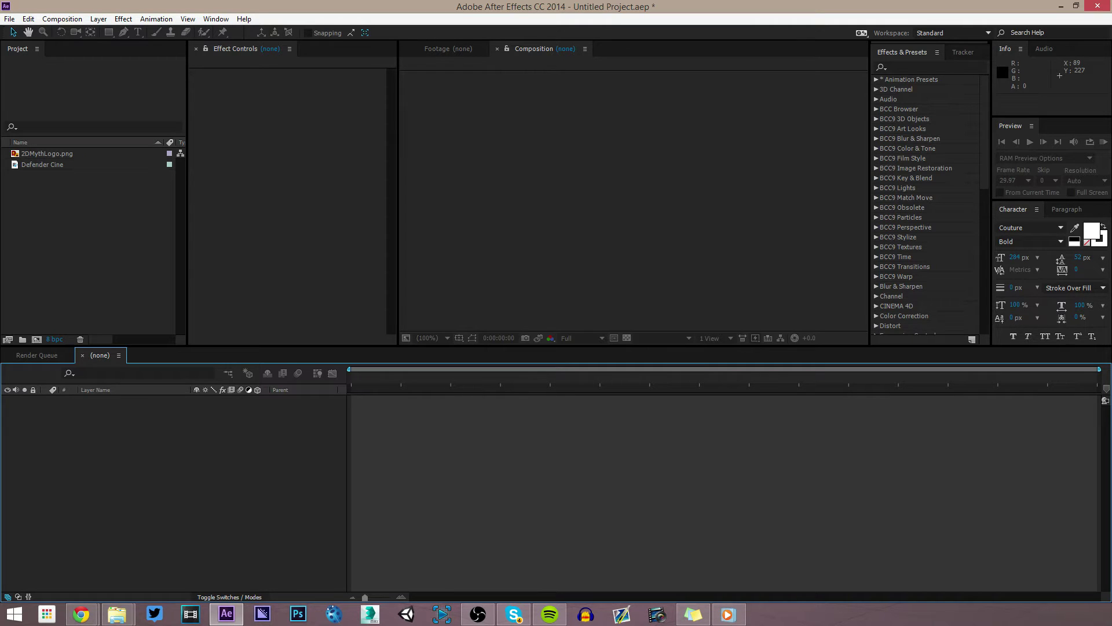
Create a composition from the Defender Cine footage and preview it up to about 0:00:02:04
left_click_drag(43, 164, 8, 339)
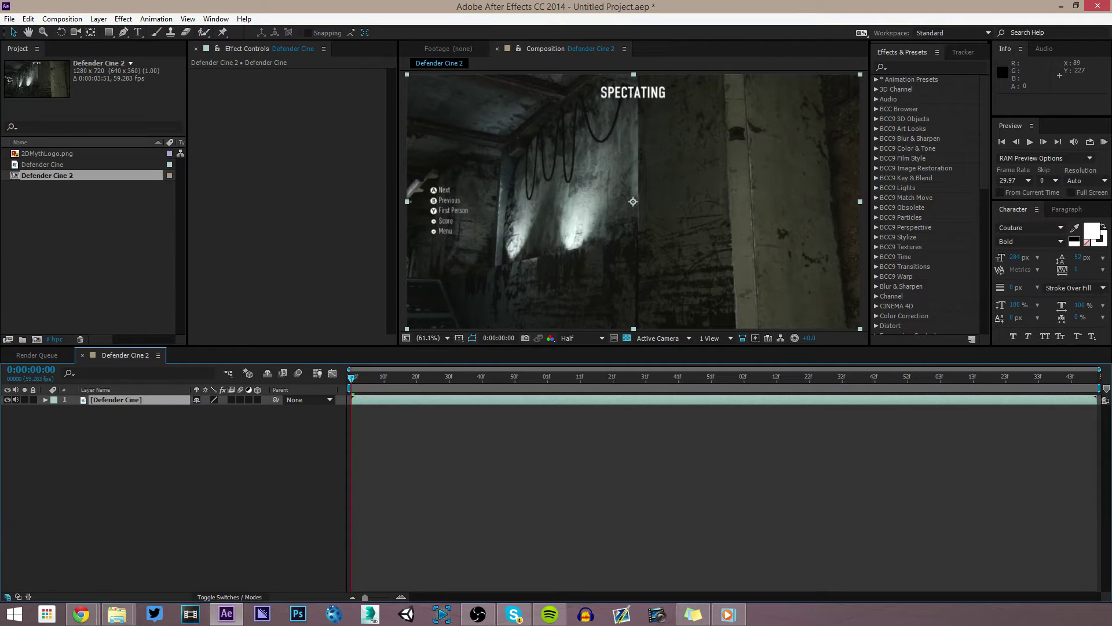
key("ctrl+shift+a")
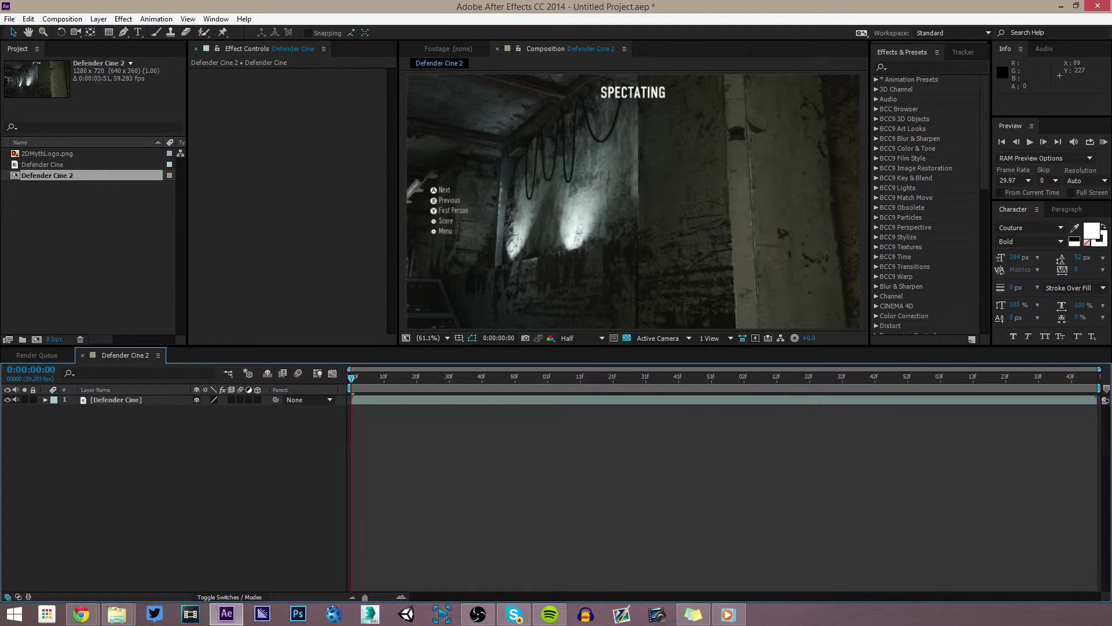
key("space")
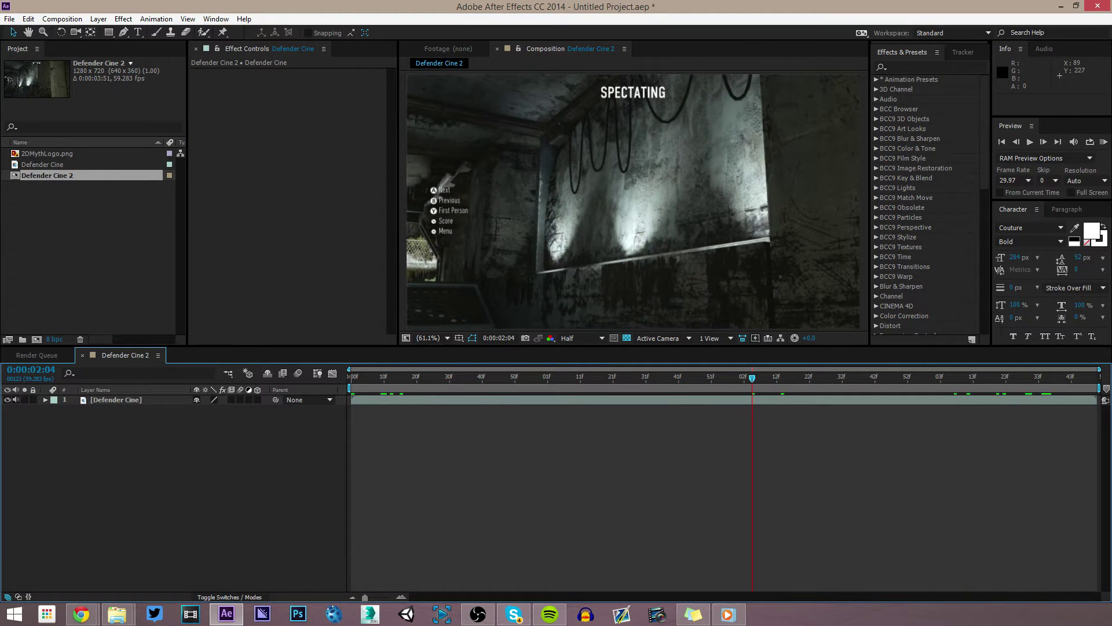
Set the Defender Cine layer's scale to 119% to push the on-screen spectating text toward the frame edges
key("ctrl+a")
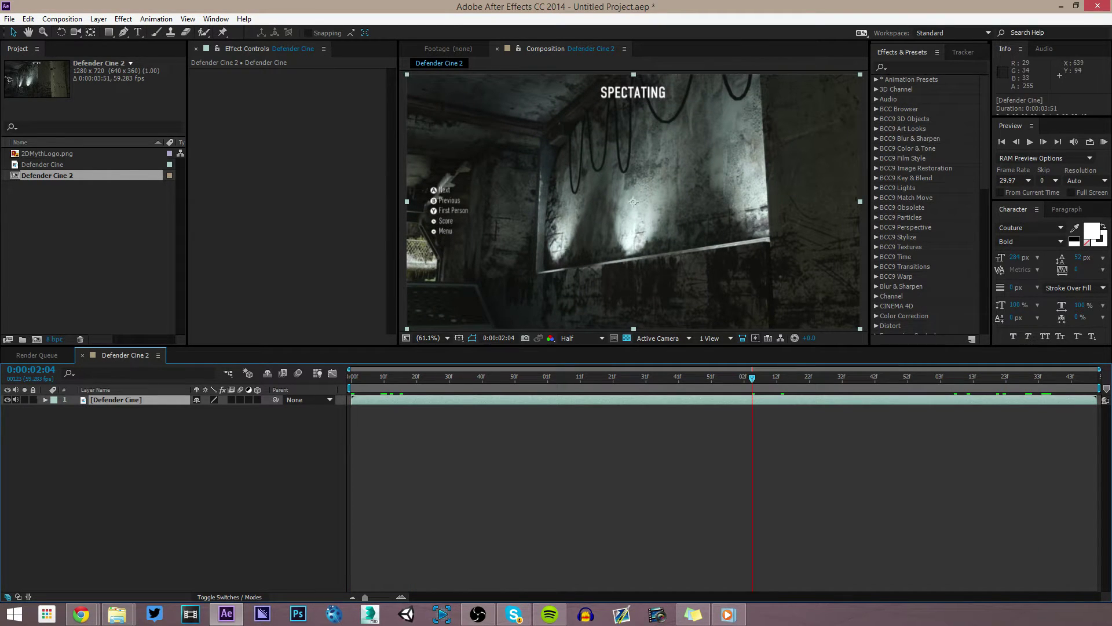
key("s")
left_click(212, 410)
type("19")
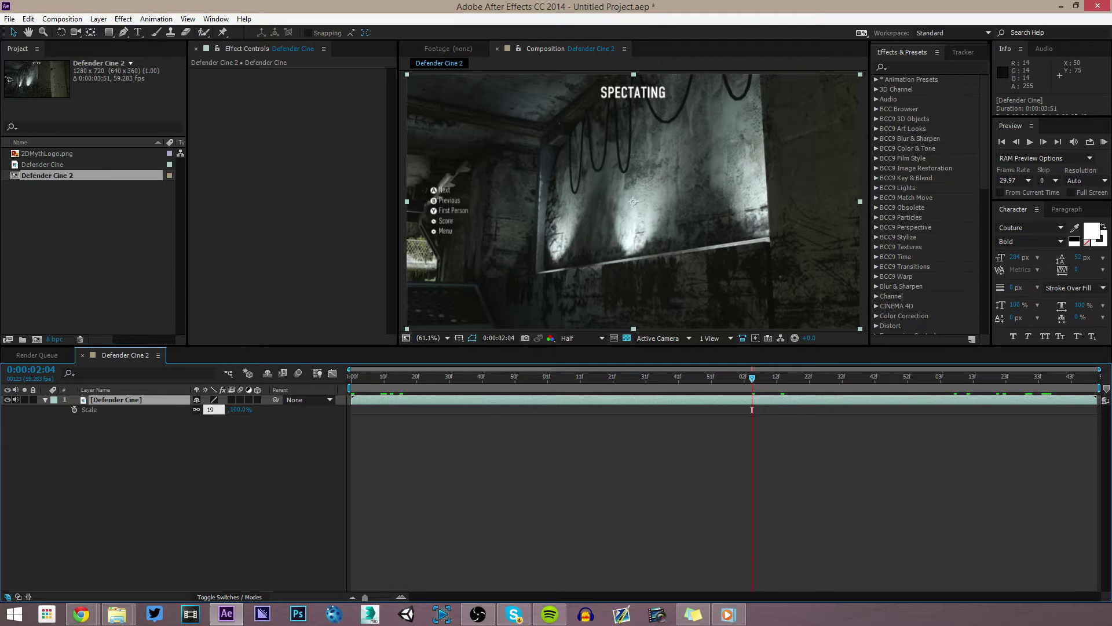
key("BackSpace")
key("BackSpace")
type("119")
key("Return")
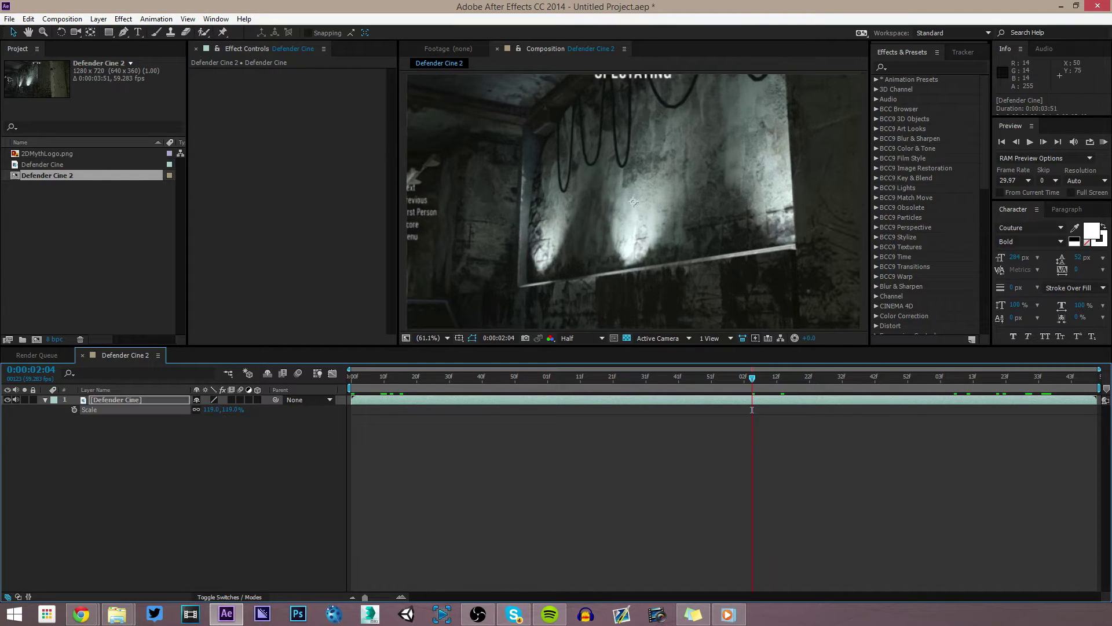
Reposition the Defender Cine layer to 549, 307 so the spectating text falls outside the frame
key("p")
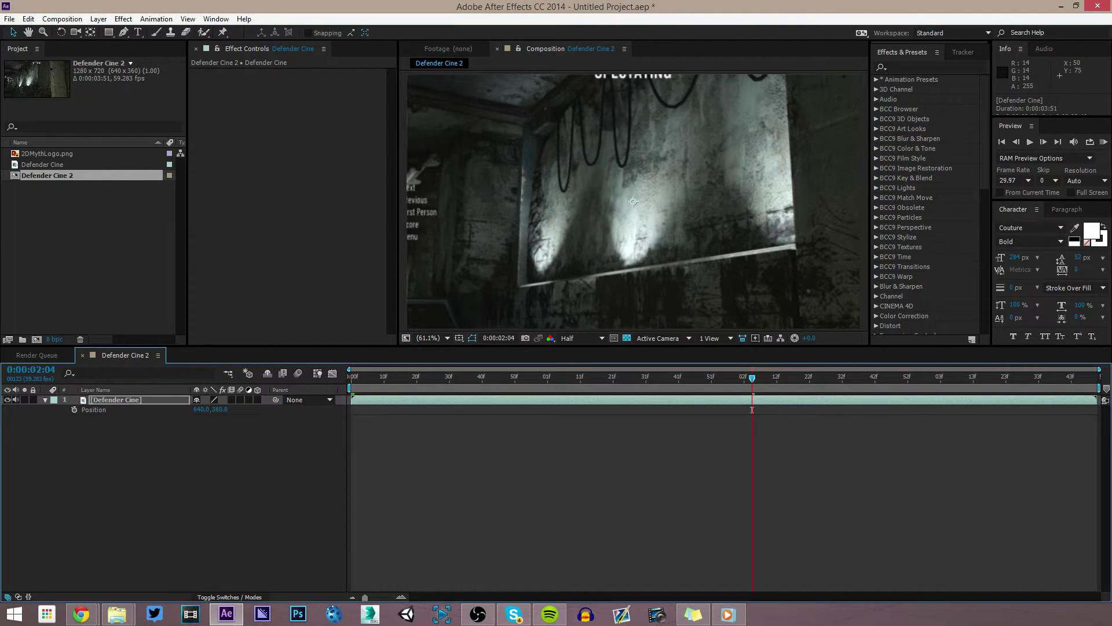
left_click_drag(201, 410, 148, 410)
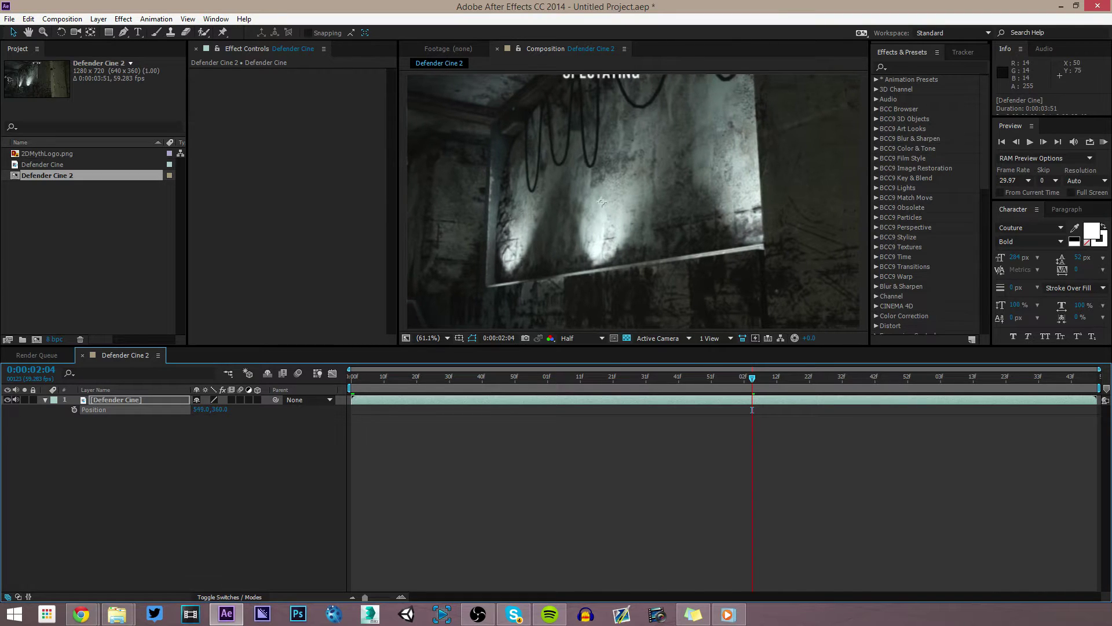
key("shift+Up")
key("shift+Up")
key("shift+Up")
key("shift+Up")
key("shift+Up")
key("Up")
key("Up")
key("Up")
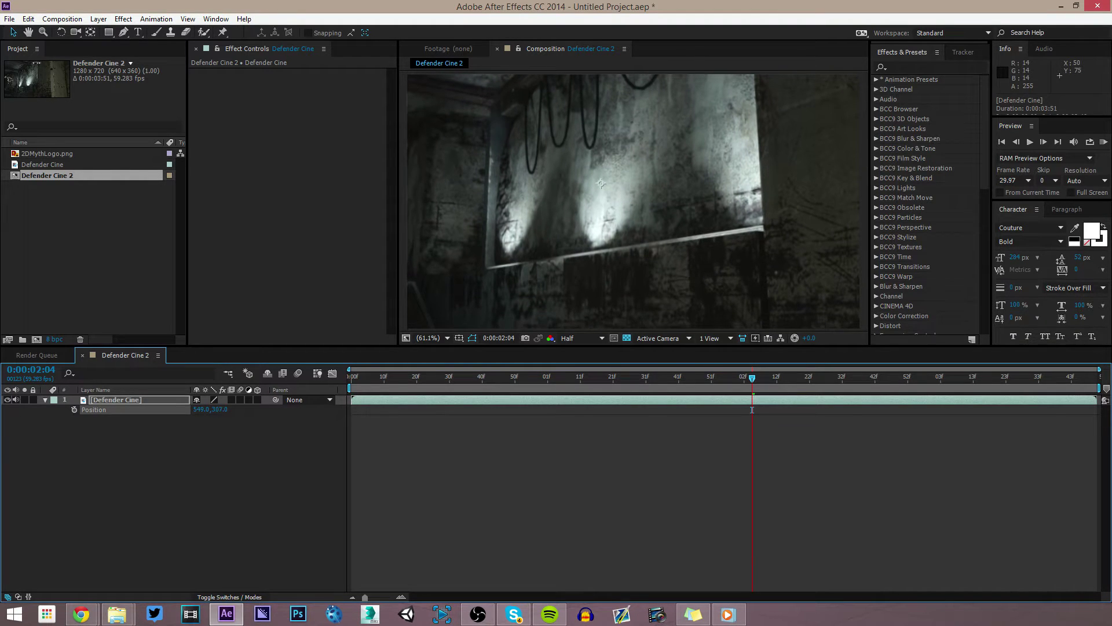
left_click(752, 410)
Pre-compose the Defender Cine layer as Defender Cine Comp 1, moving all attributes into the new composition
key("ctrl+a")
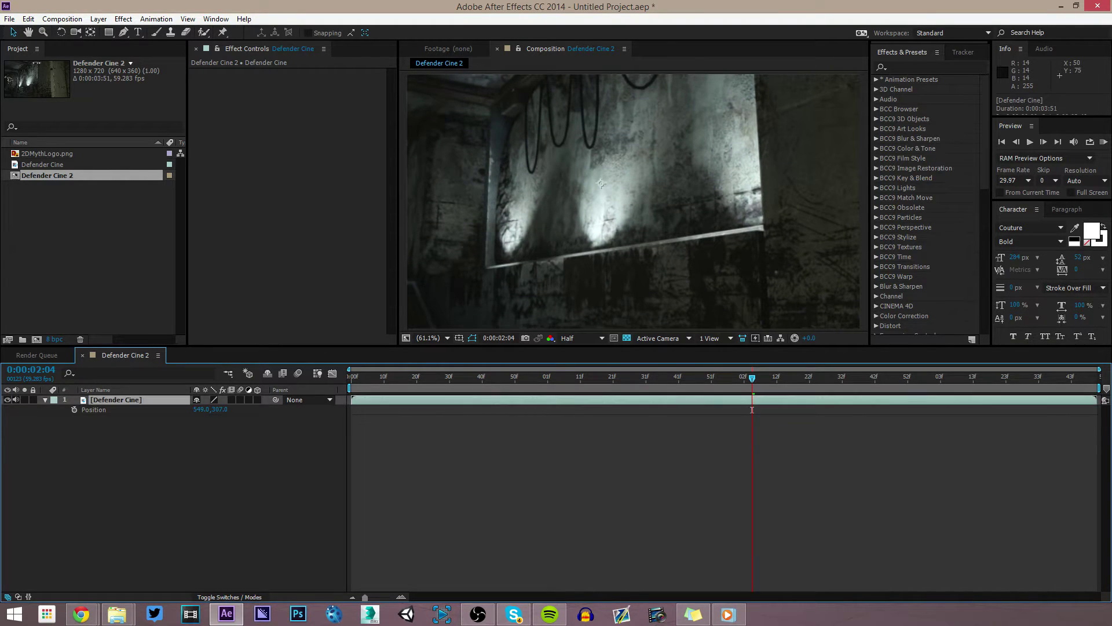
key("ctrl+shift+c")
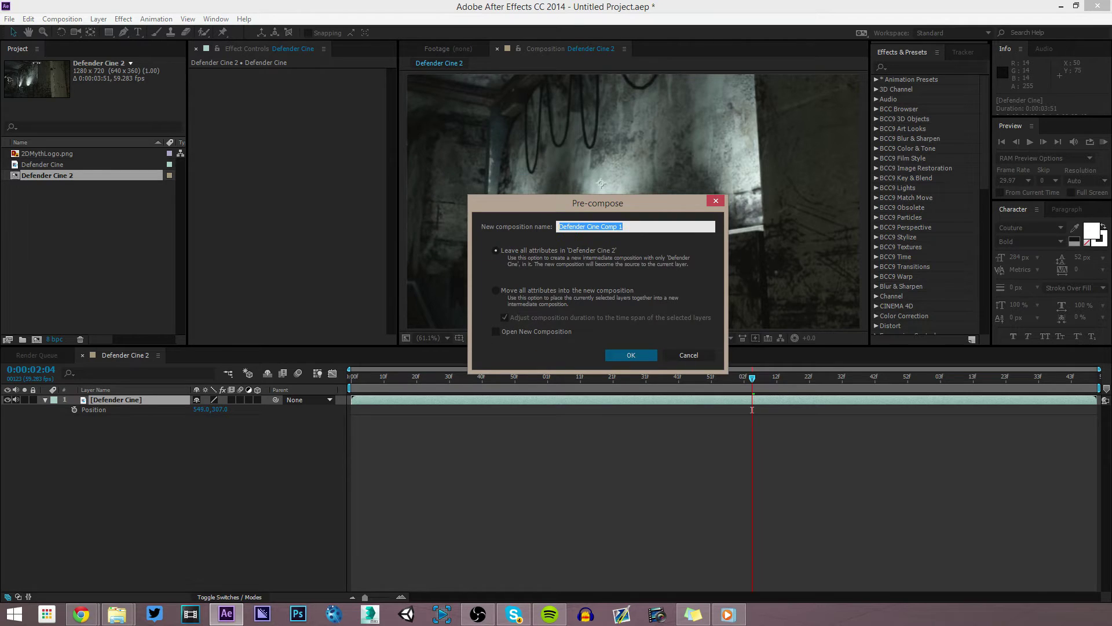
left_click(496, 291)
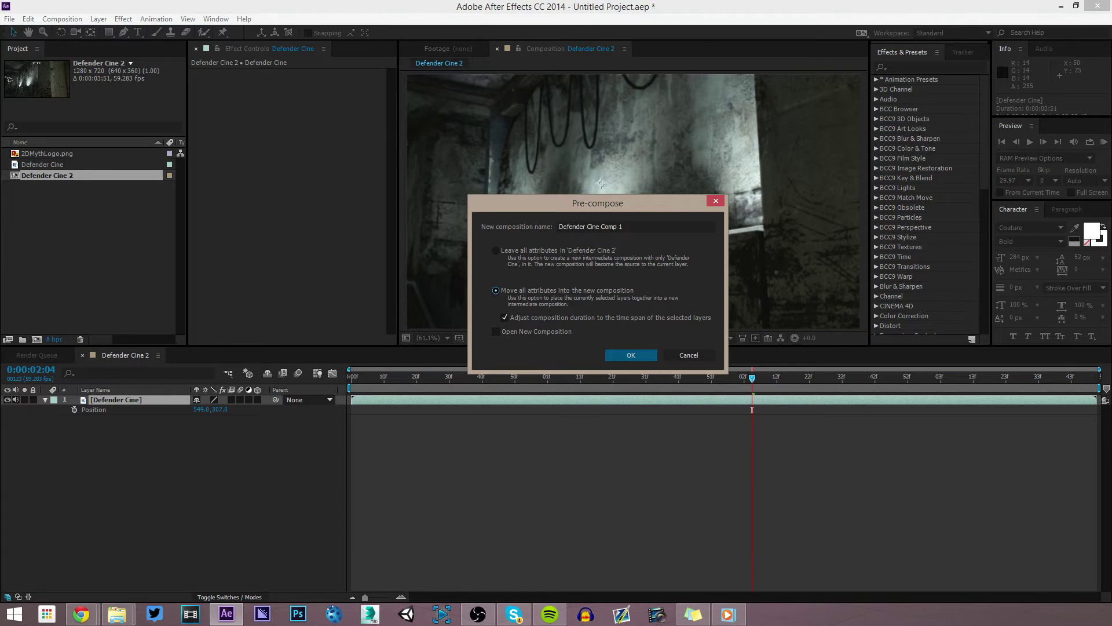
key("Return")
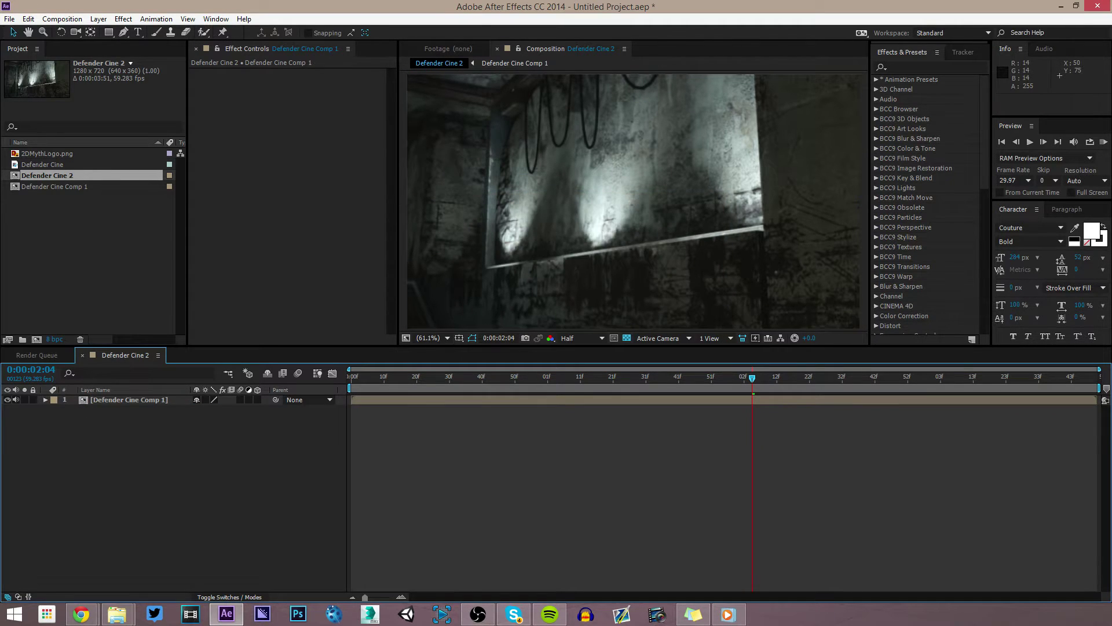
Run Track Camera on the Defender Cine Comp 1 layer
right_click(505, 399)
left_click(480, 464)
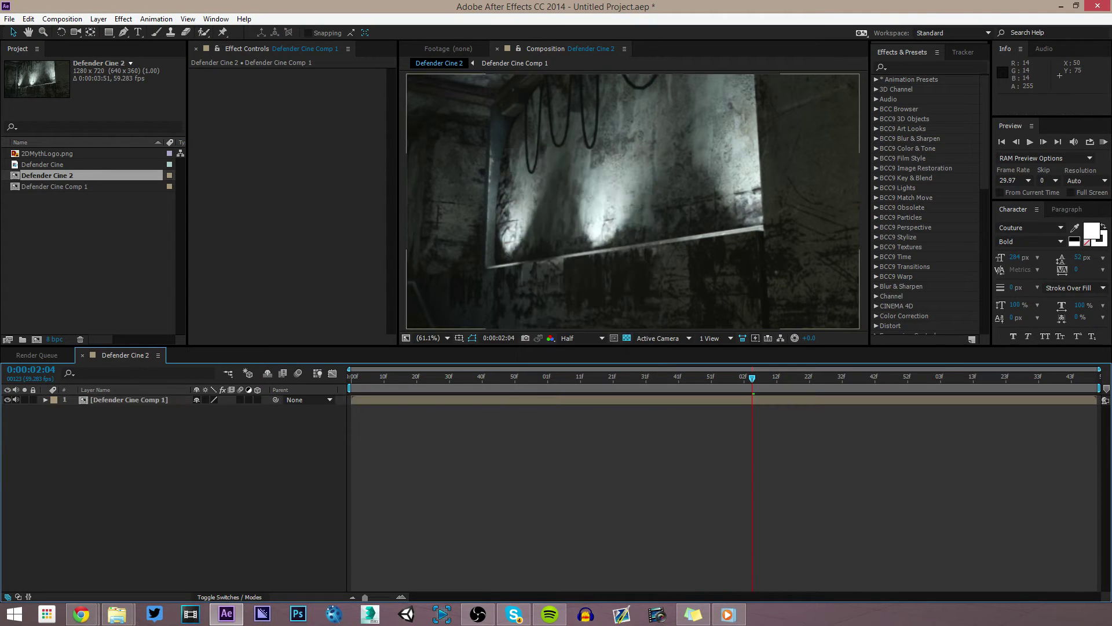
right_click(410, 400)
left_click(455, 513)
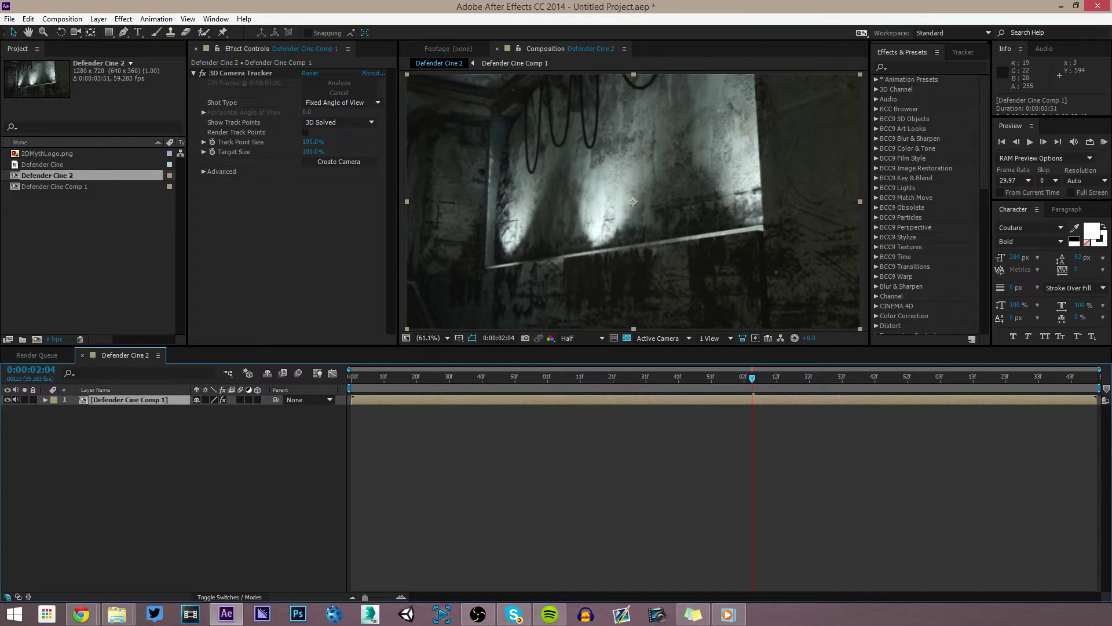
Show the 3D Camera Tracker points and create a solid and camera at the target above the wall's central light
left_click(240, 73)
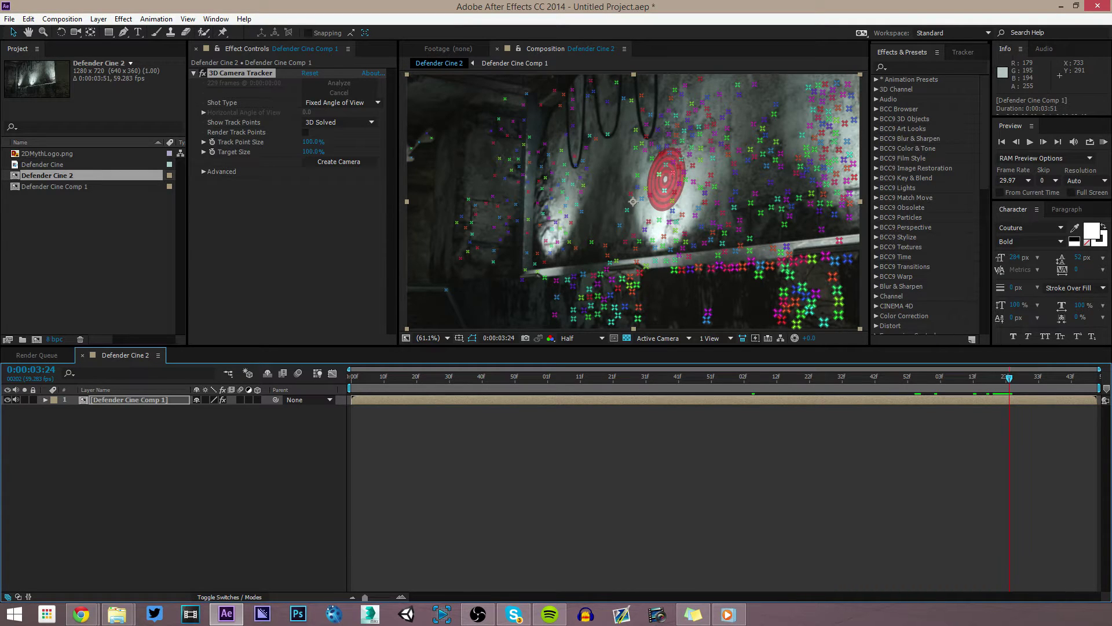
key("slash")
right_click(687, 166)
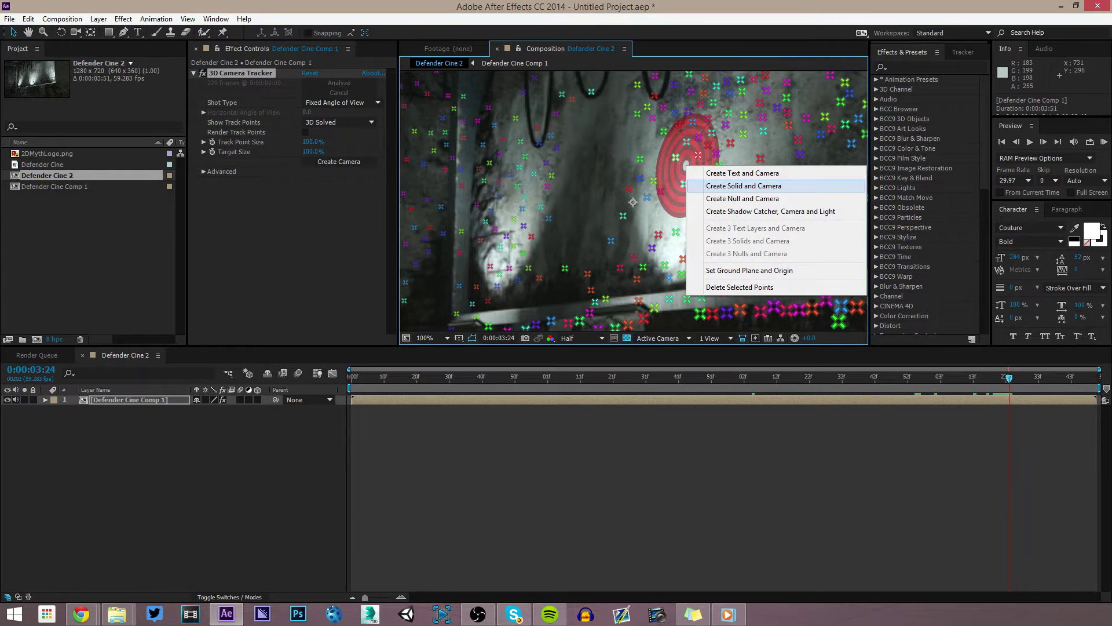
left_click(743, 185)
key("comma")
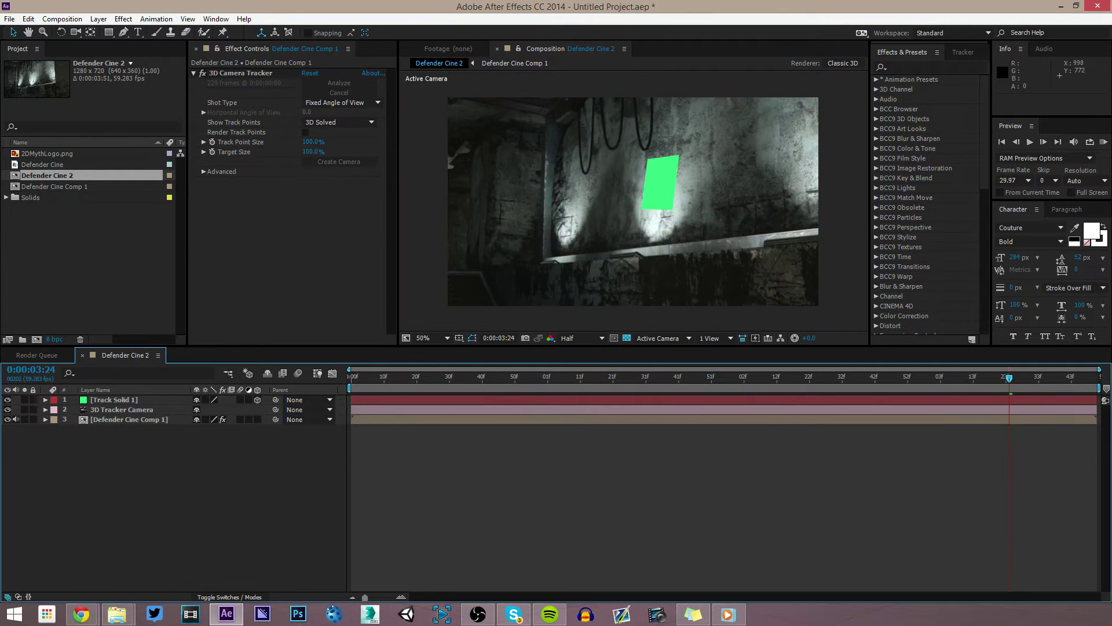
Set Track Solid 1's Z rotation to -6° to line it up with the wall, judging it at about 0:00:03:32
left_click(114, 400)
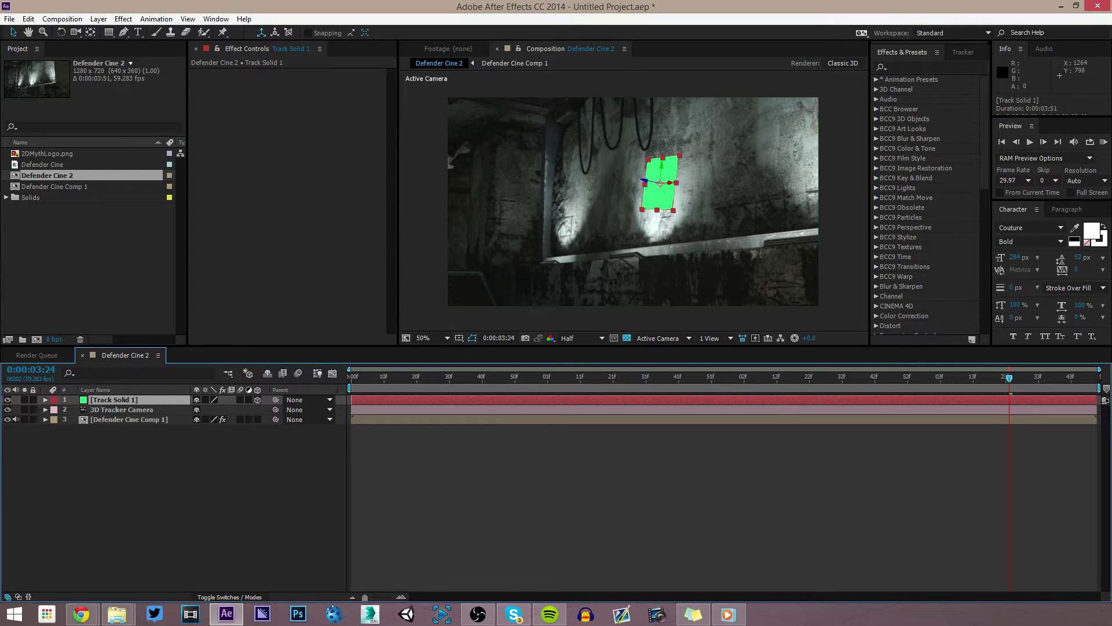
mouse_move(1009, 378)
left_mouse_down()
mouse_move(751, 377)
mouse_move(1013, 377)
left_mouse_up()
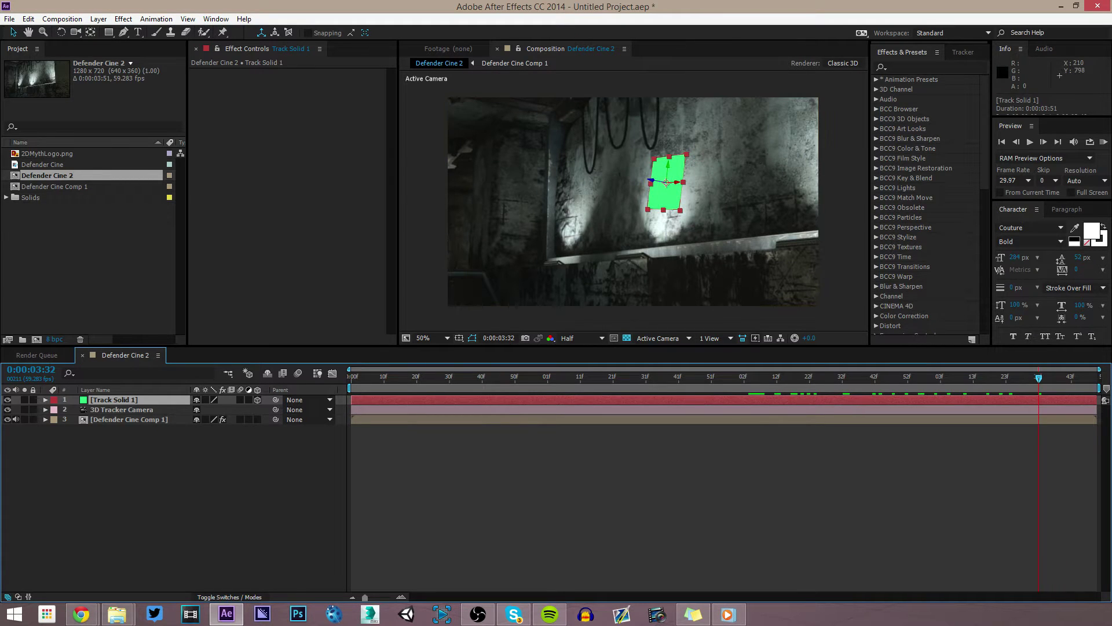
key("r")
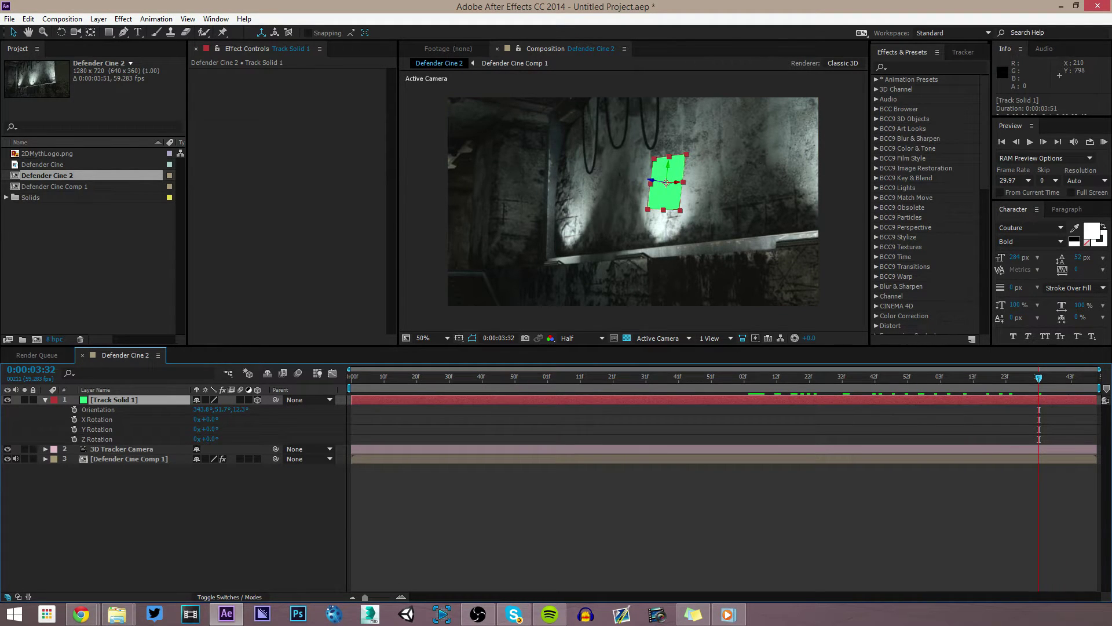
left_click(212, 439)
left_click(475, 510)
left_click_drag(212, 439, 201, 439)
left_click(243, 510)
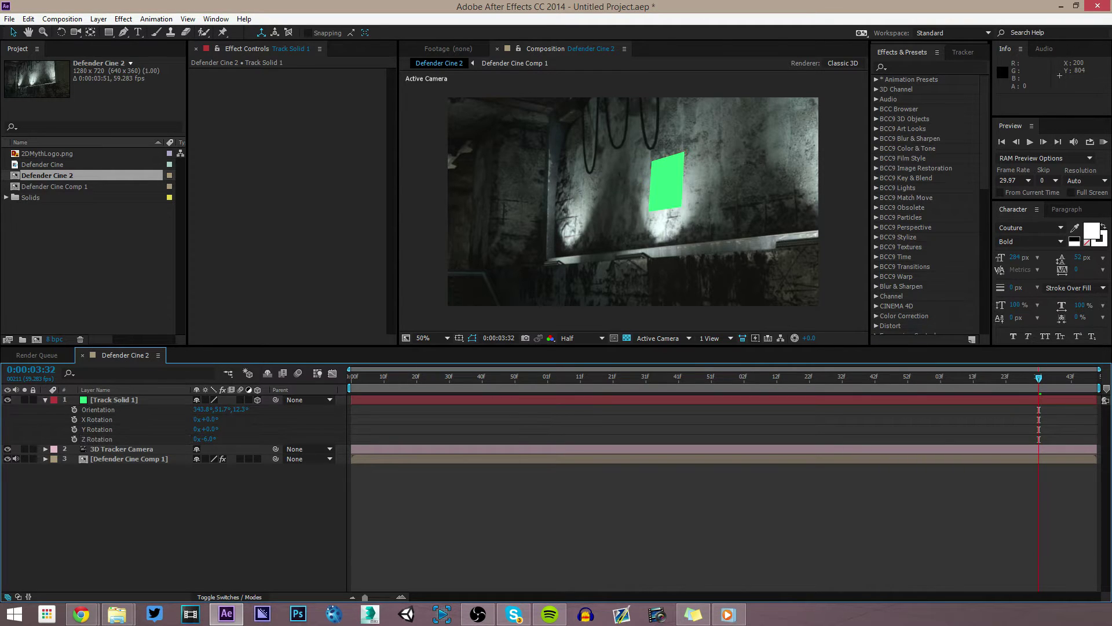
Scrub the timeline to check the solid against the wall and set Track Solid 1's X rotation to -1°
mouse_move(1039, 378)
left_mouse_down()
mouse_move(722, 378)
mouse_move(1028, 378)
left_mouse_up()
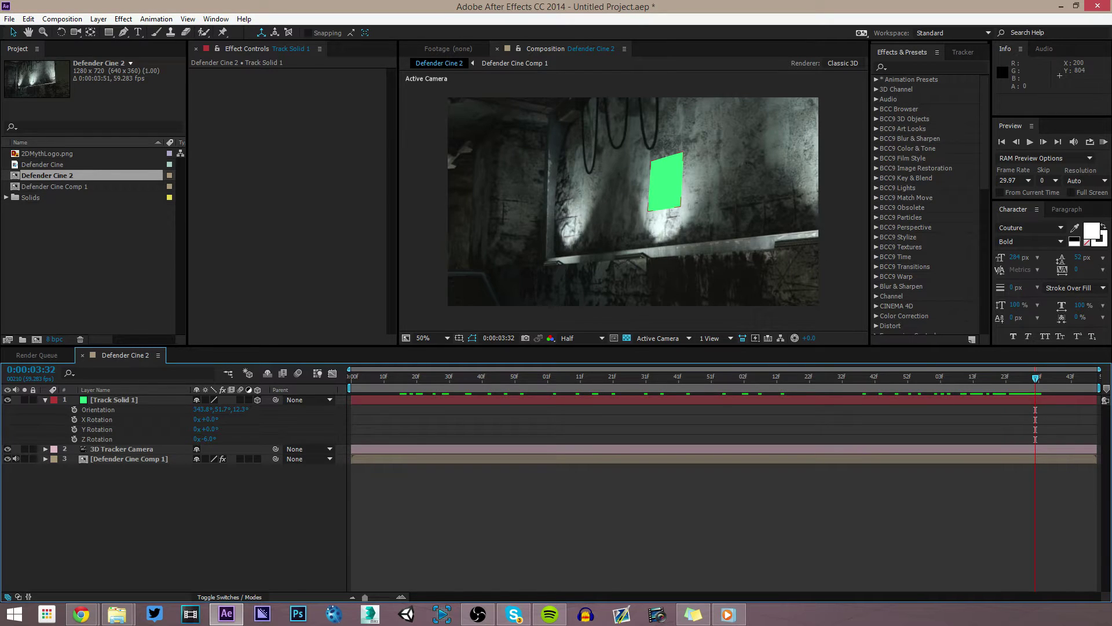
left_click_drag(212, 419, 213, 419)
left_click(213, 419)
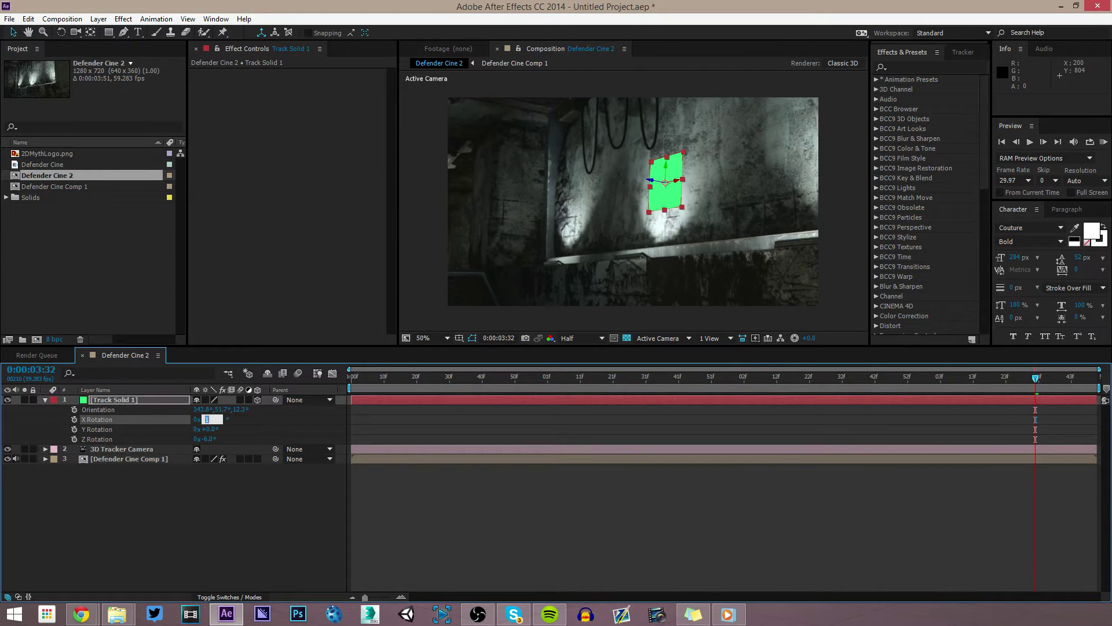
type("-1")
key("Return")
left_click(214, 510)
Pre-compose Track Solid 1 with all attributes left in Defender Cine 2, and undo the pre-compose
left_click(114, 399)
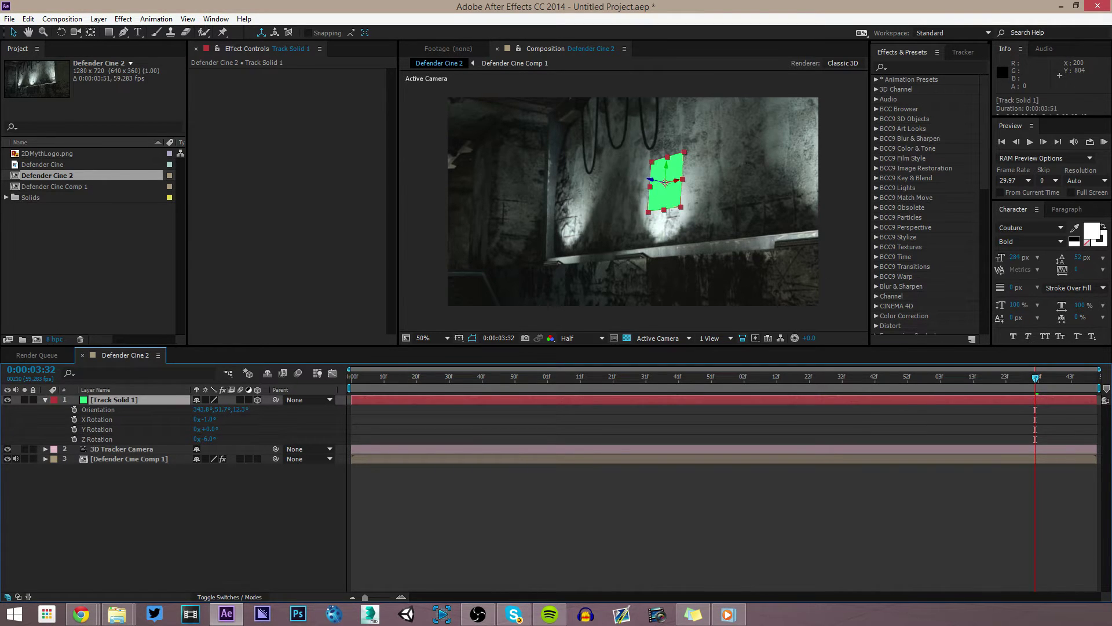
key("ctrl+shift+c")
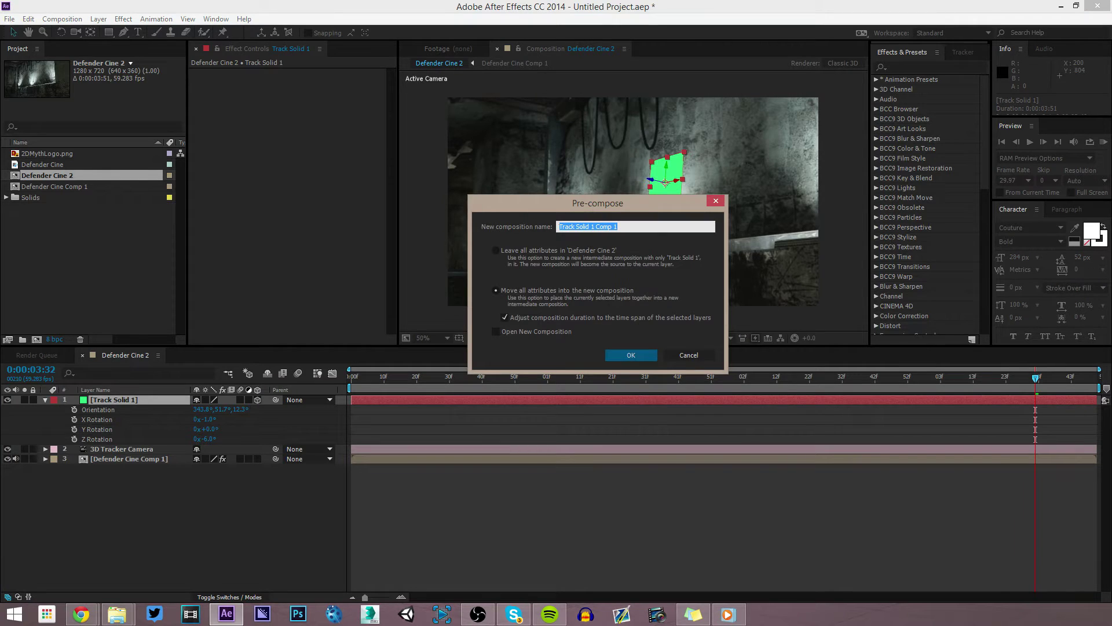
left_click(496, 250)
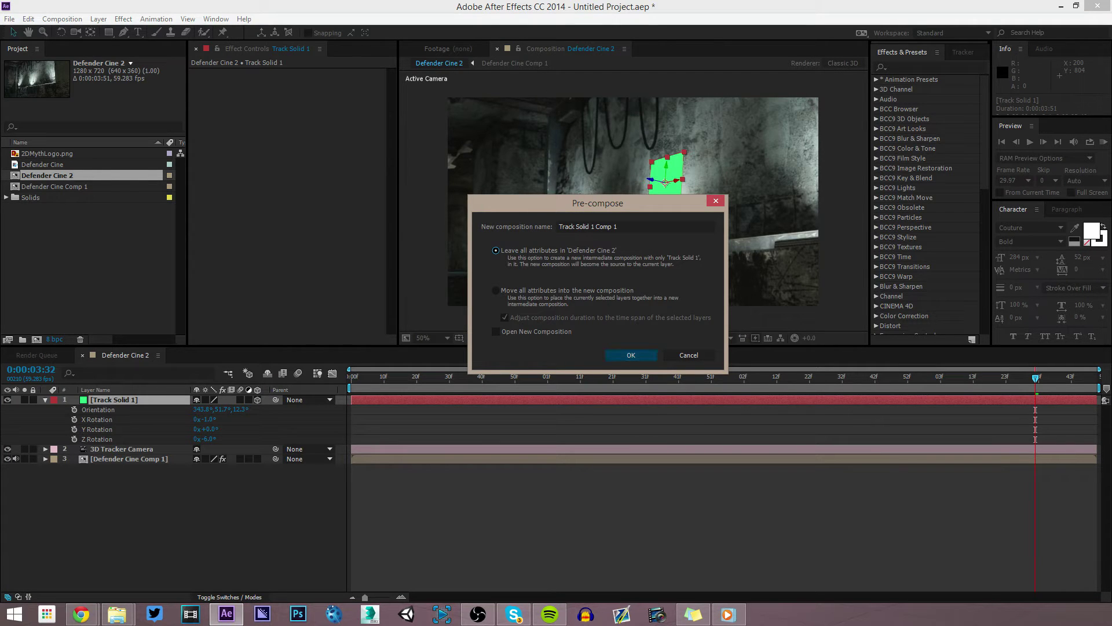
left_click(631, 356)
left_click(614, 487)
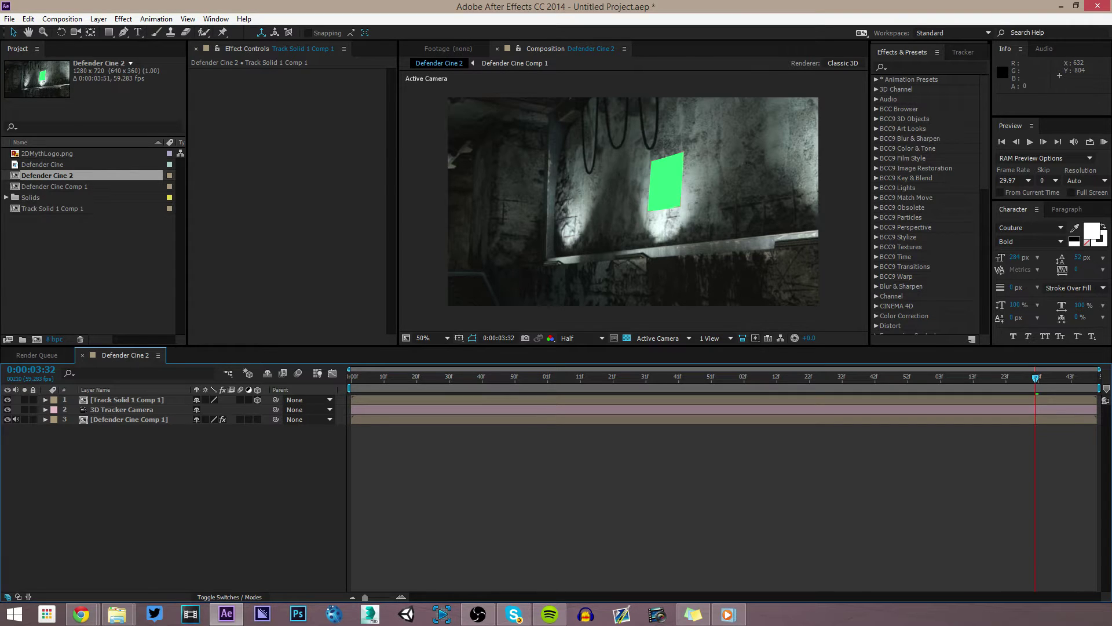
key("ctrl+z")
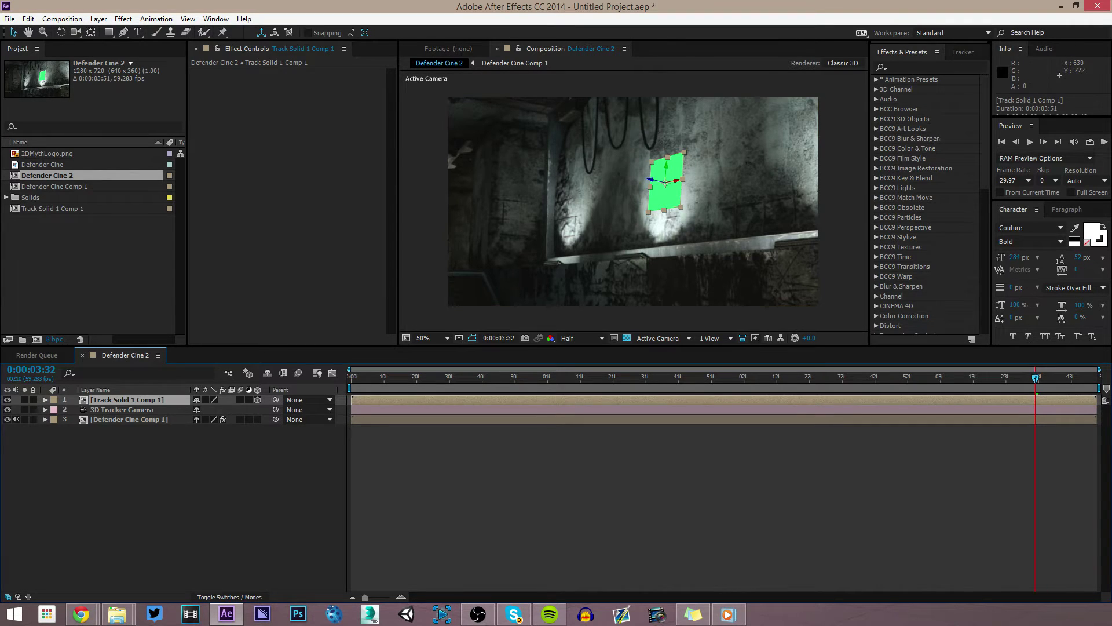
Scale Track Solid 1 up to 144%
key("s")
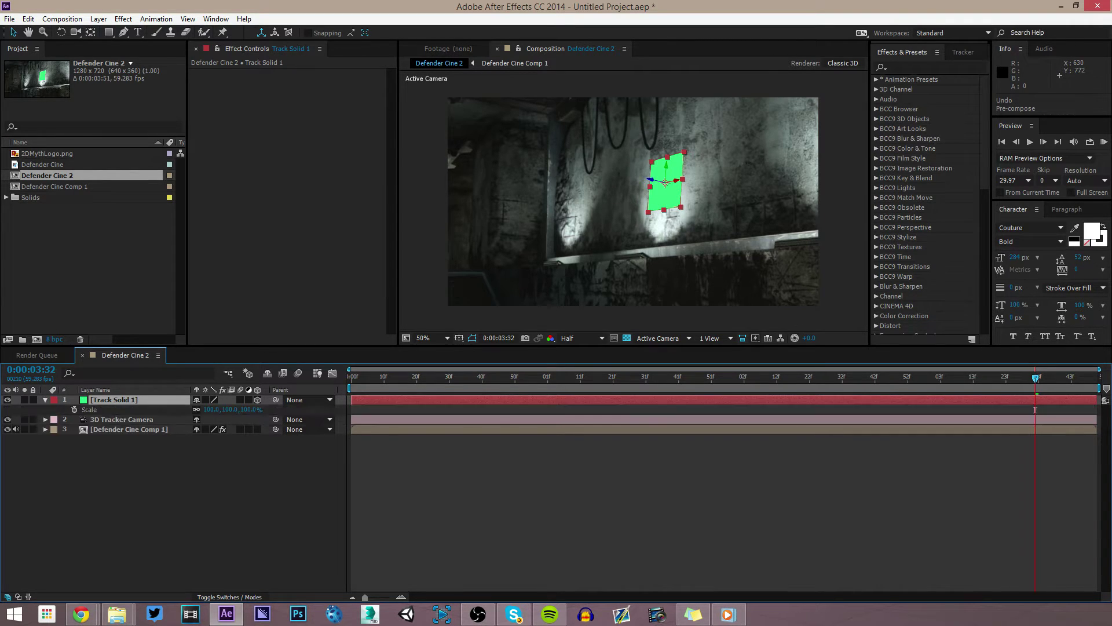
left_click_drag(210, 409, 236, 409)
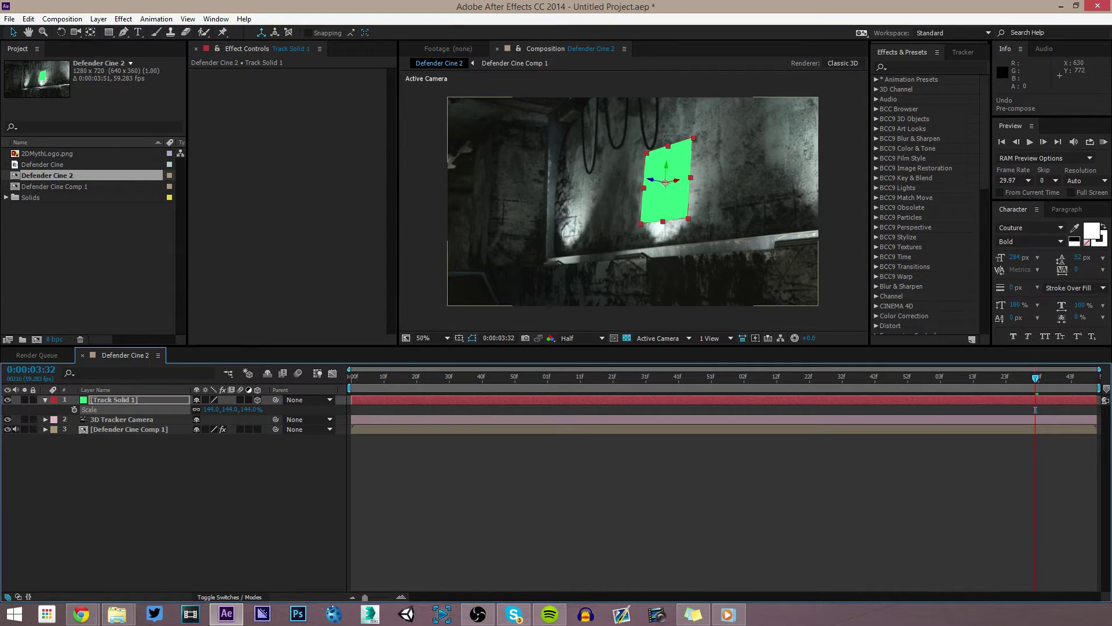
Rotate Track Solid 1 slightly further in the negative direction around its Z axis to refine its alignment with the wall
key("r")
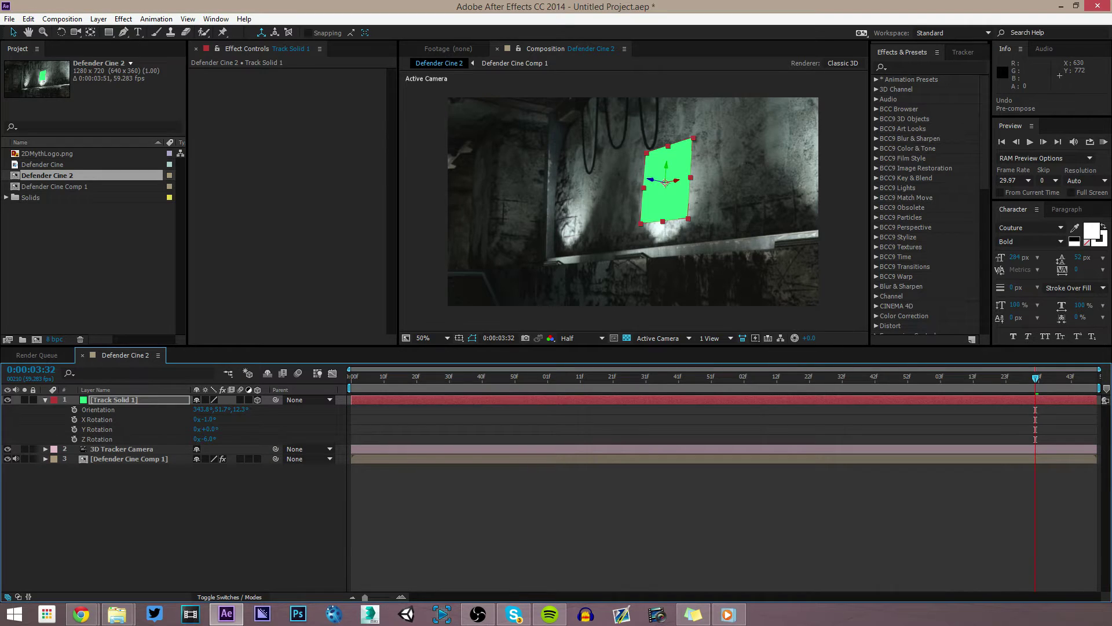
left_click_drag(207, 438, 198, 438)
left_click(152, 510)
left_click(115, 400)
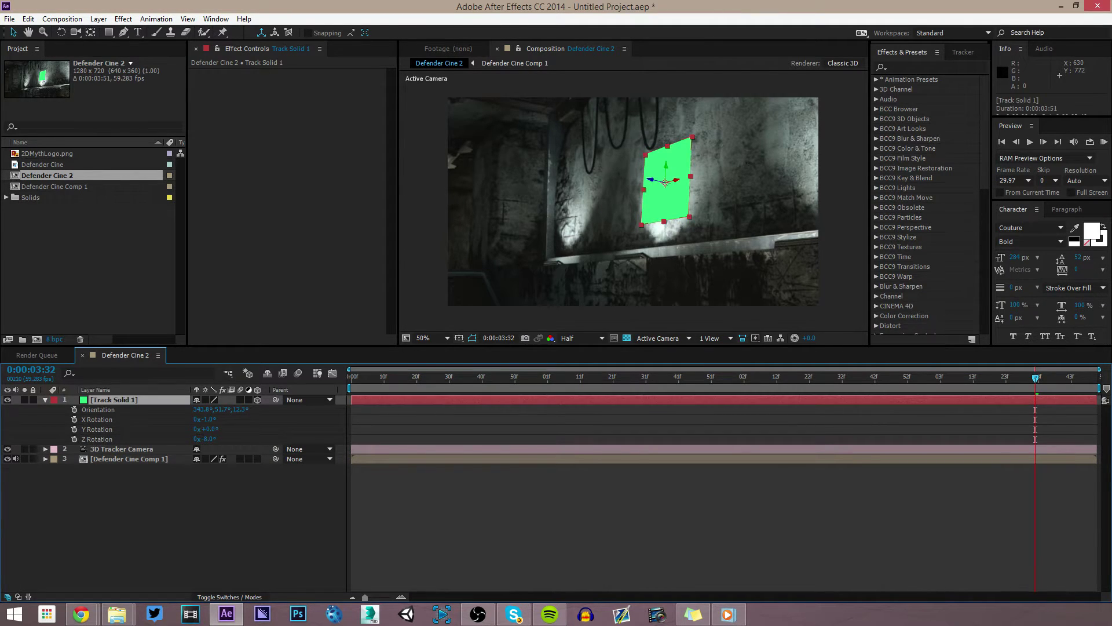
Pre-compose Track Solid 1 as Track Solid 1 Comp 1, leaving all attributes in Defender Cine 2
key("ctrl+shift+c")
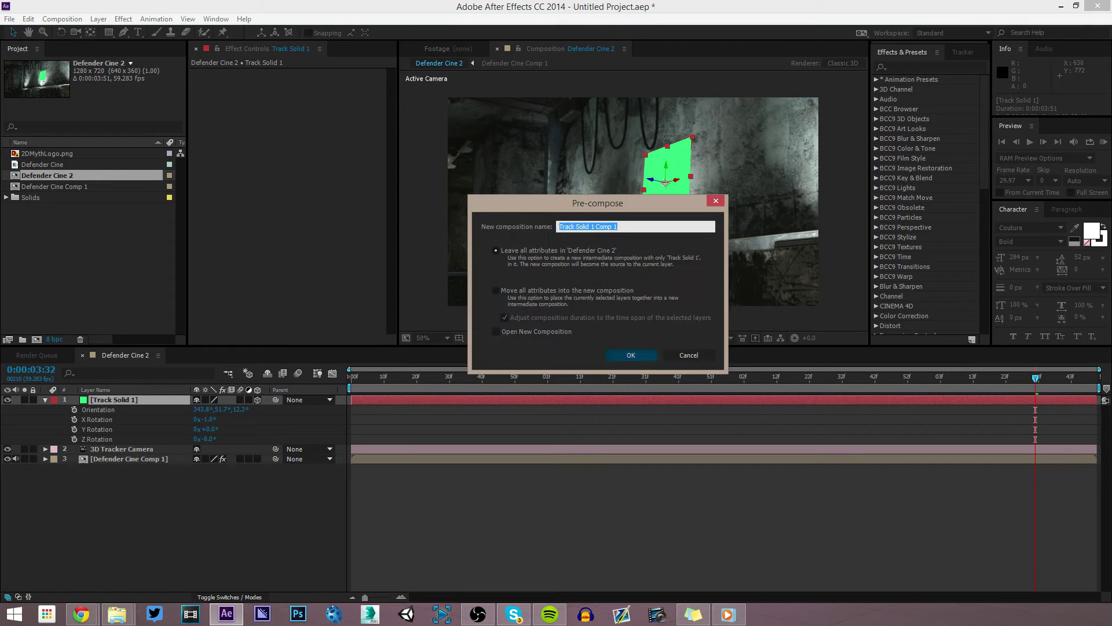
left_click(632, 355)
key("F2")
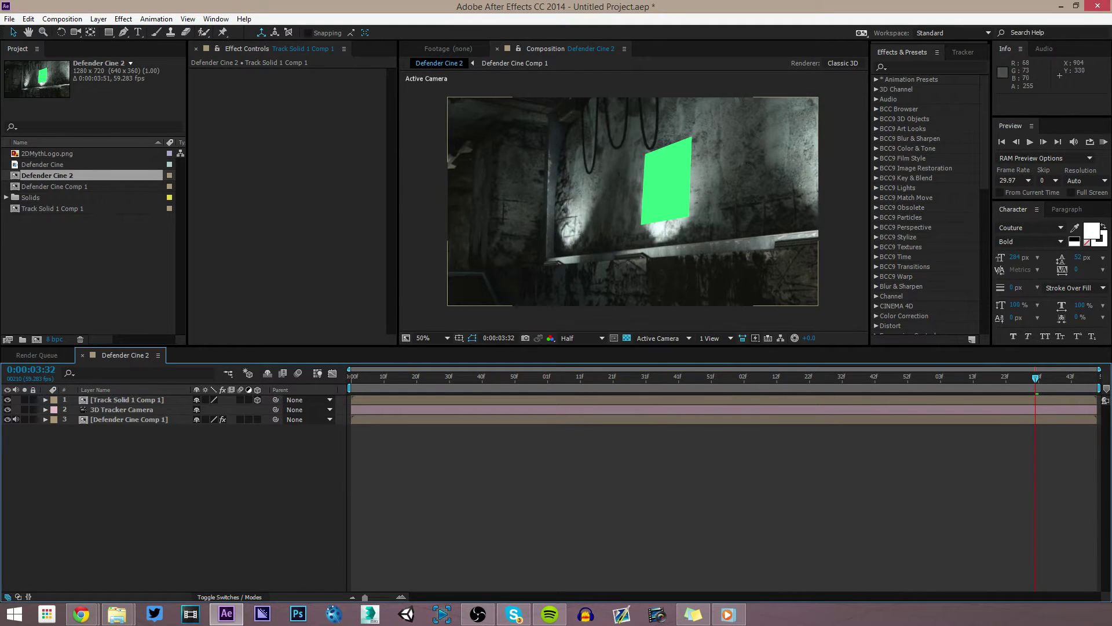
Shift the pre-composed solid slightly down along the wall in Defender Cine 2
left_click(671, 165)
left_click_drag(667, 166, 665, 188)
left_click(663, 463)
left_click(664, 399)
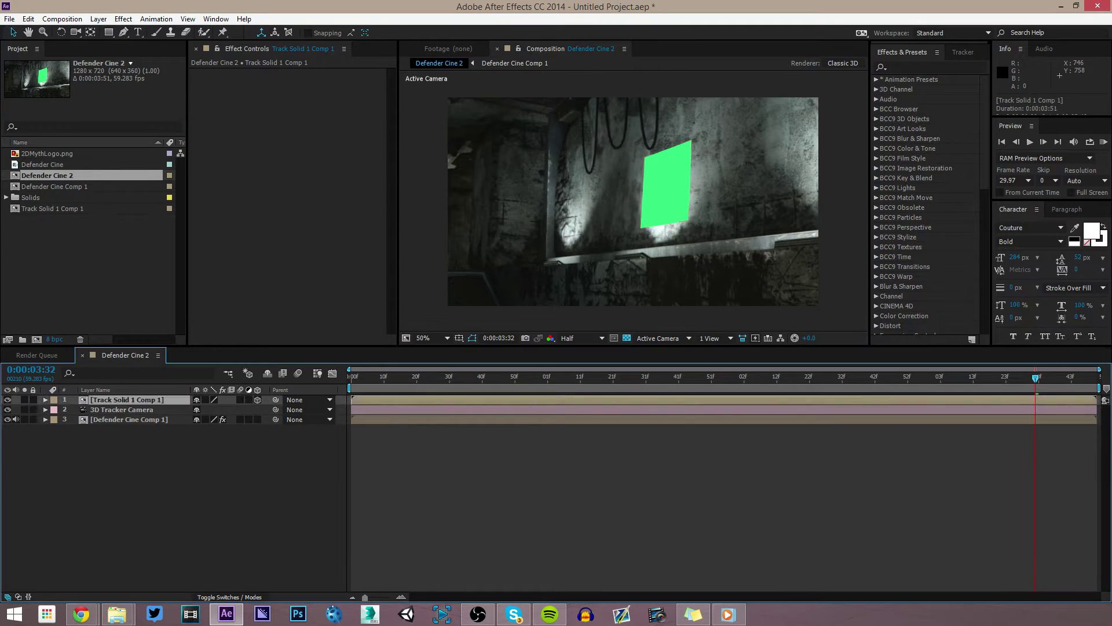
Open Track Solid 1 Comp 1 and replace its green solid with 2DMythLogo.png
double_click(664, 400)
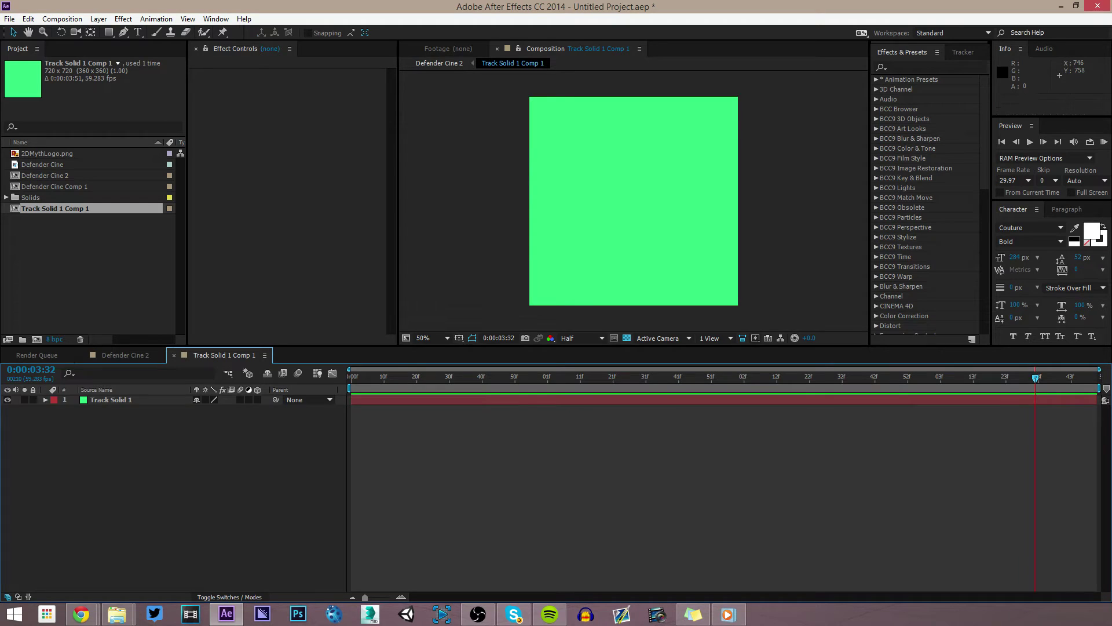
left_click(663, 400)
key("Delete")
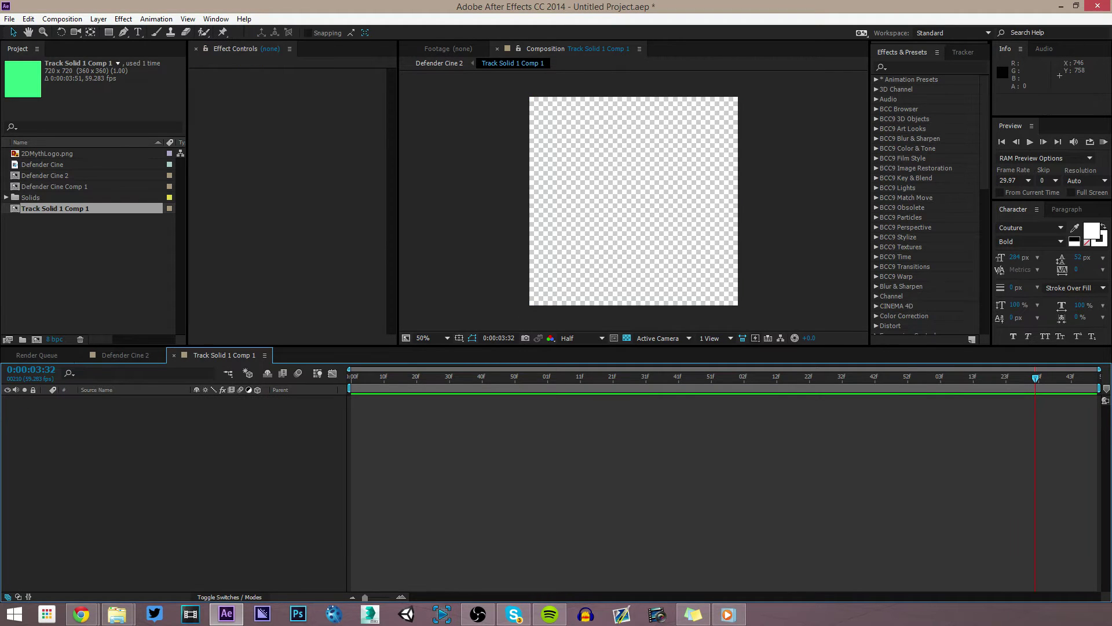
left_click_drag(47, 153, 503, 412)
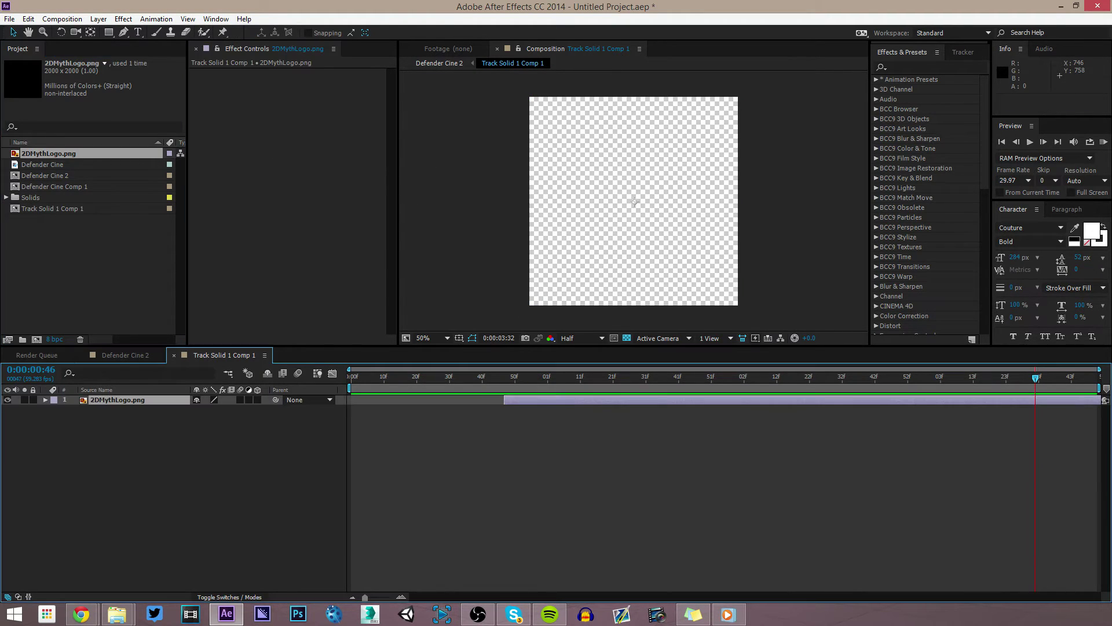
Check the logo in Defender Cine 2, and move the logo layer's start to 0:00:00:00 in Track Solid 1 Comp 1
left_click(125, 355)
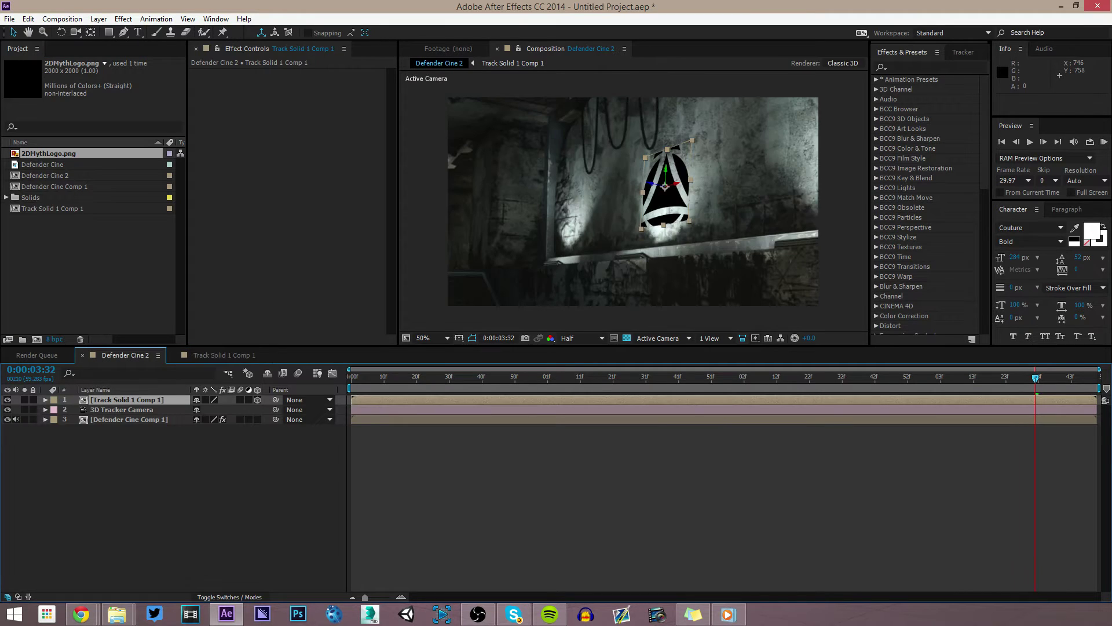
left_click(676, 324)
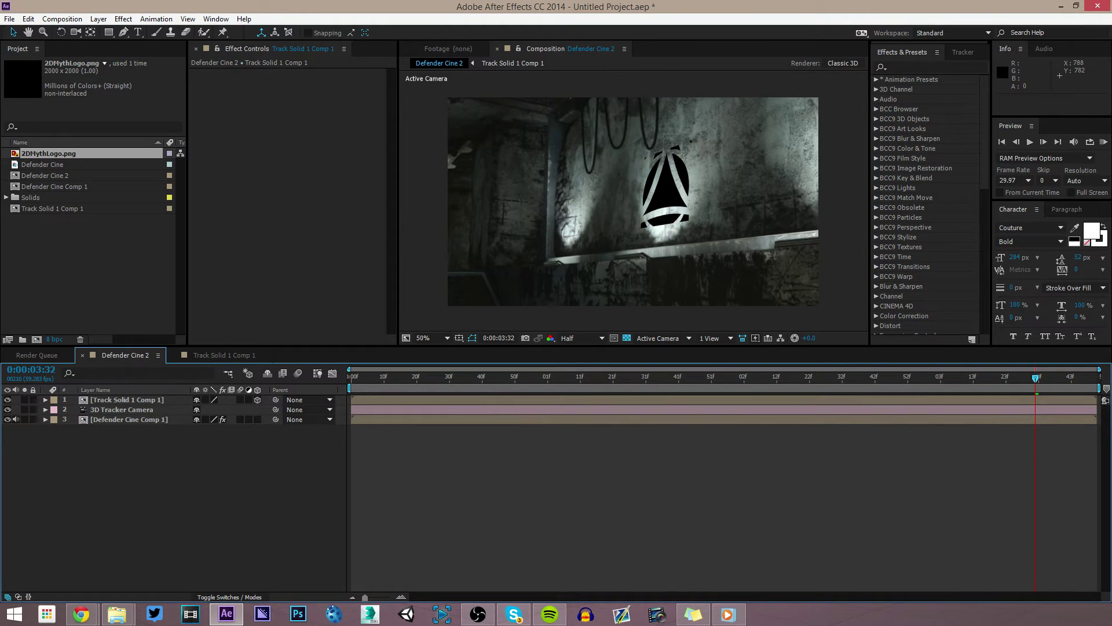
double_click(126, 400)
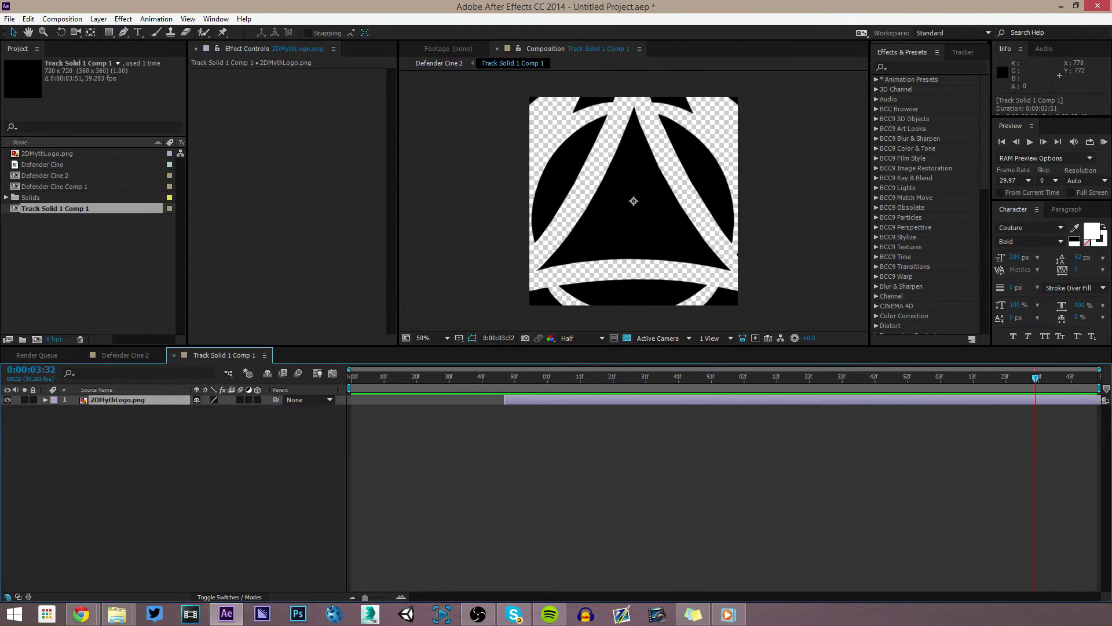
left_click(130, 452)
left_click(119, 400)
key("Home")
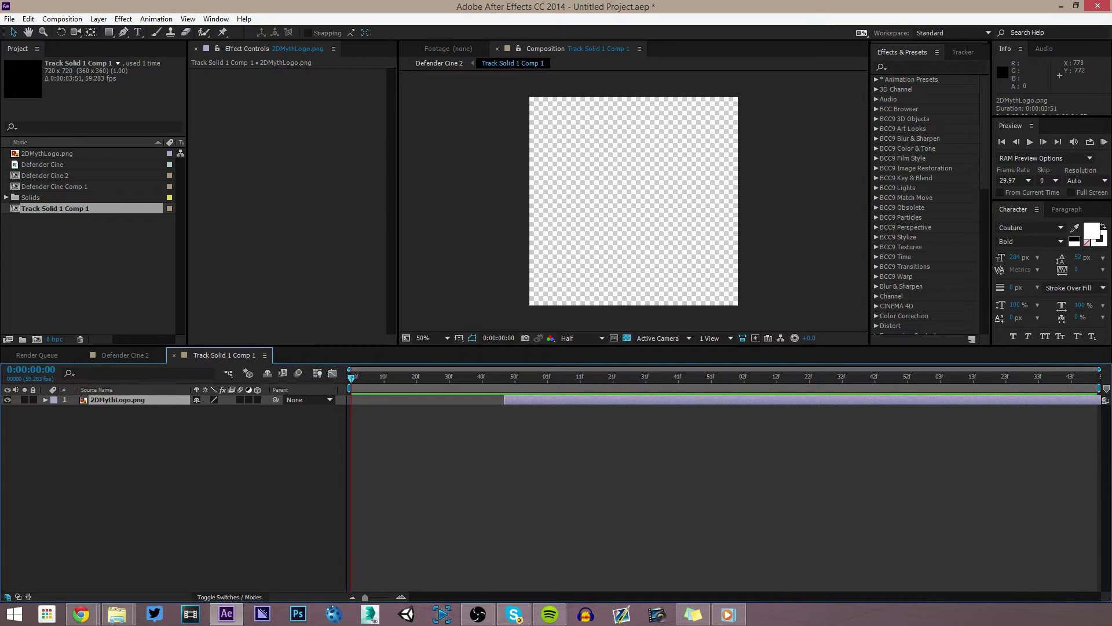
key("[")
left_click(551, 452)
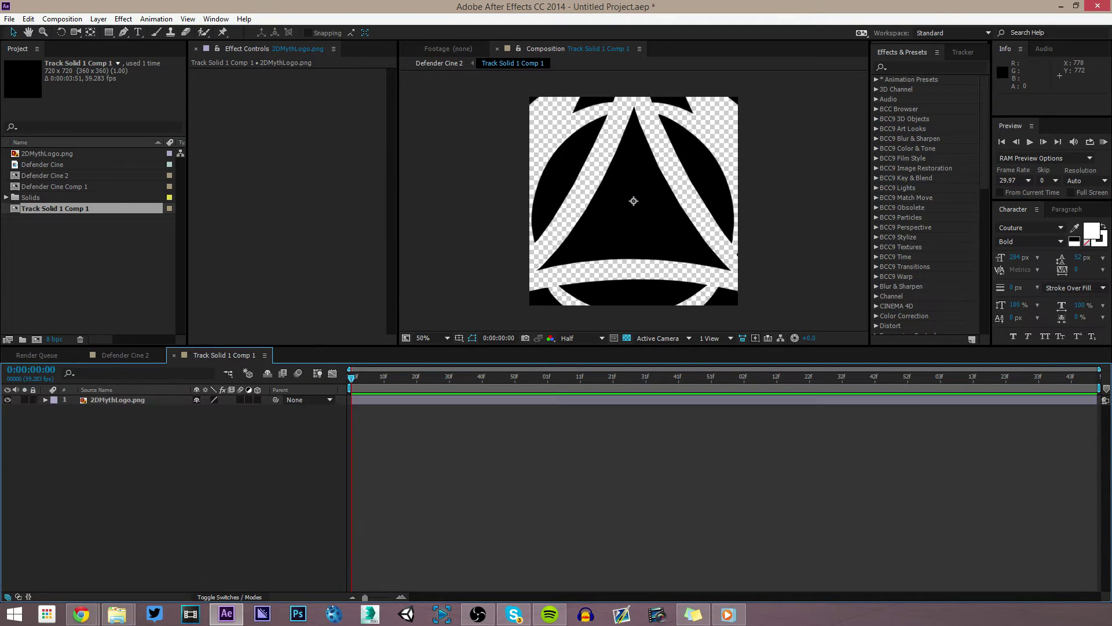
Fit the 2DMythLogo.png layer to the composition height
right_click(551, 399)
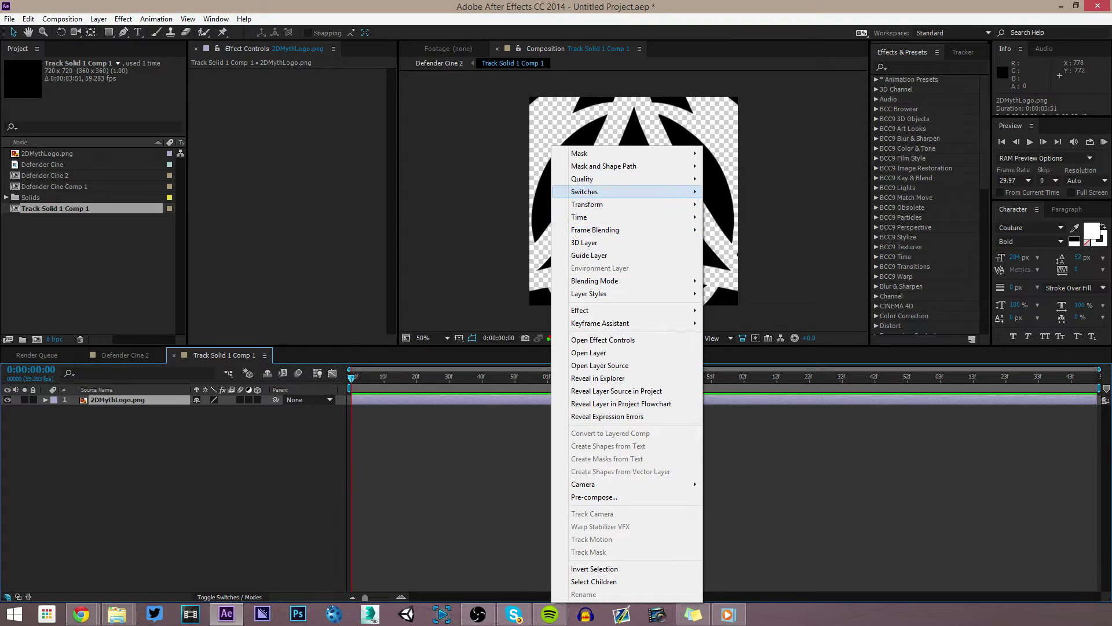
mouse_move(626, 203)
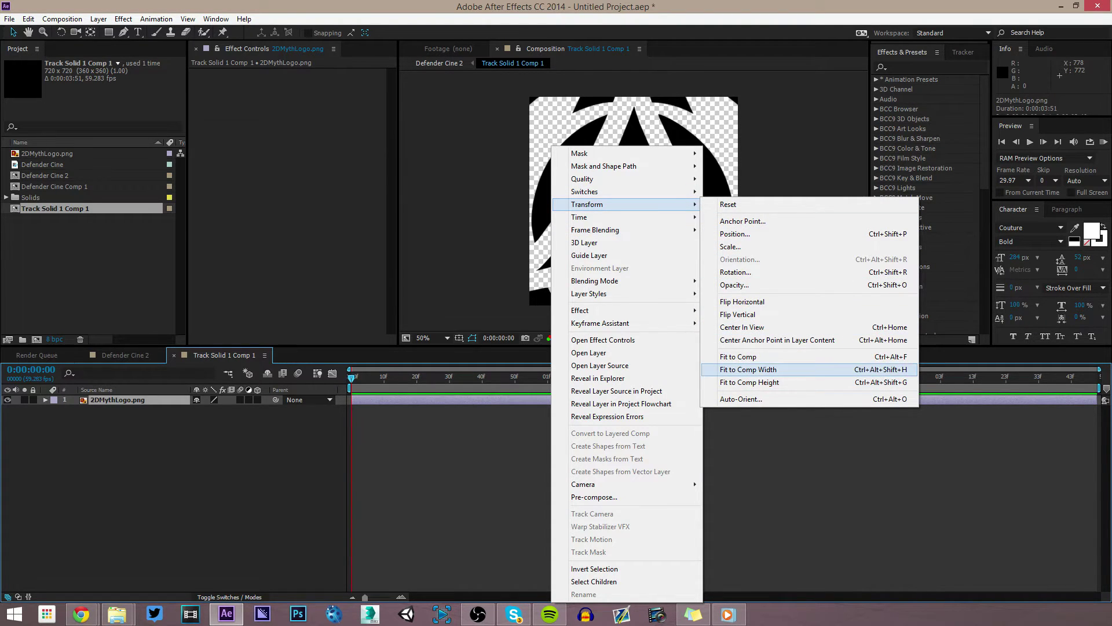
left_click(753, 382)
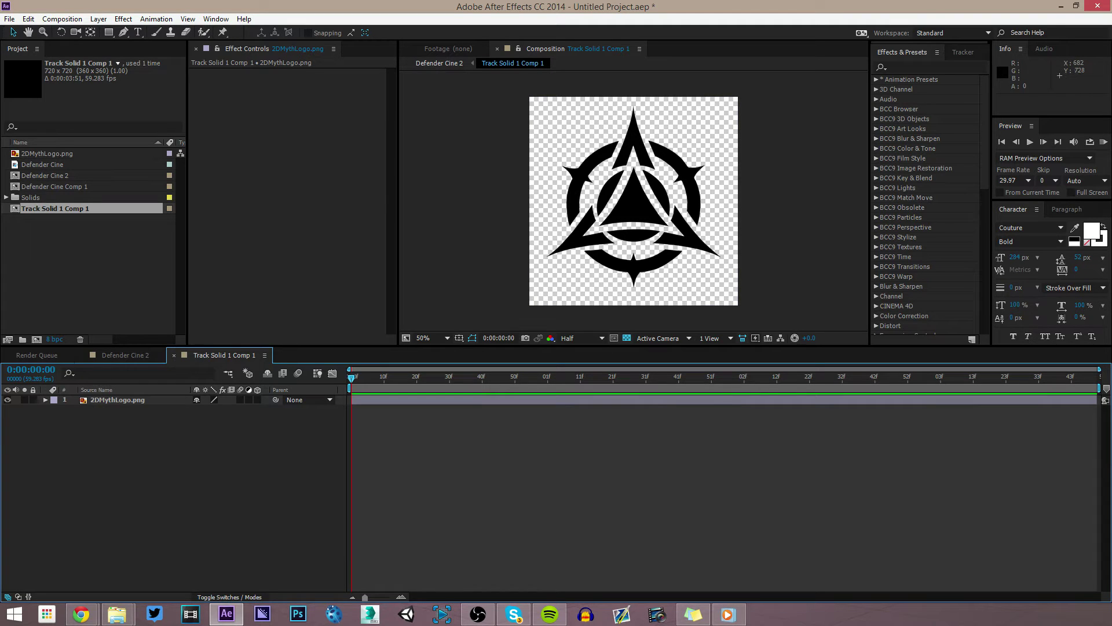
Preview the tracked logo on the wall in Defender Cine 2 and inspect the footage in Defender Cine Comp 1
left_click(125, 355)
left_click(174, 492)
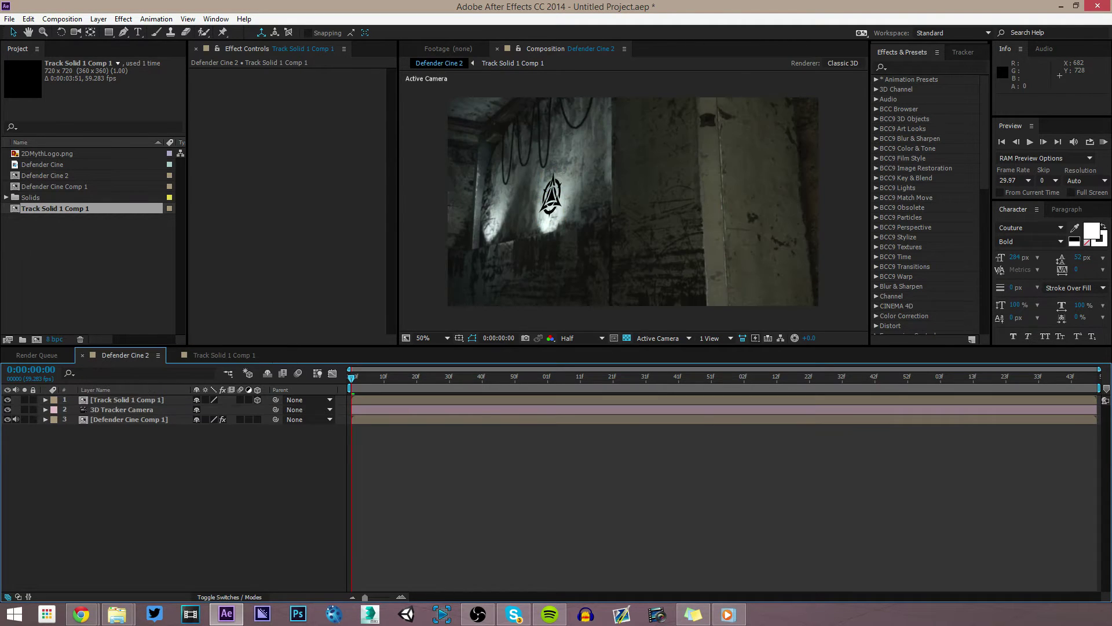
key("space")
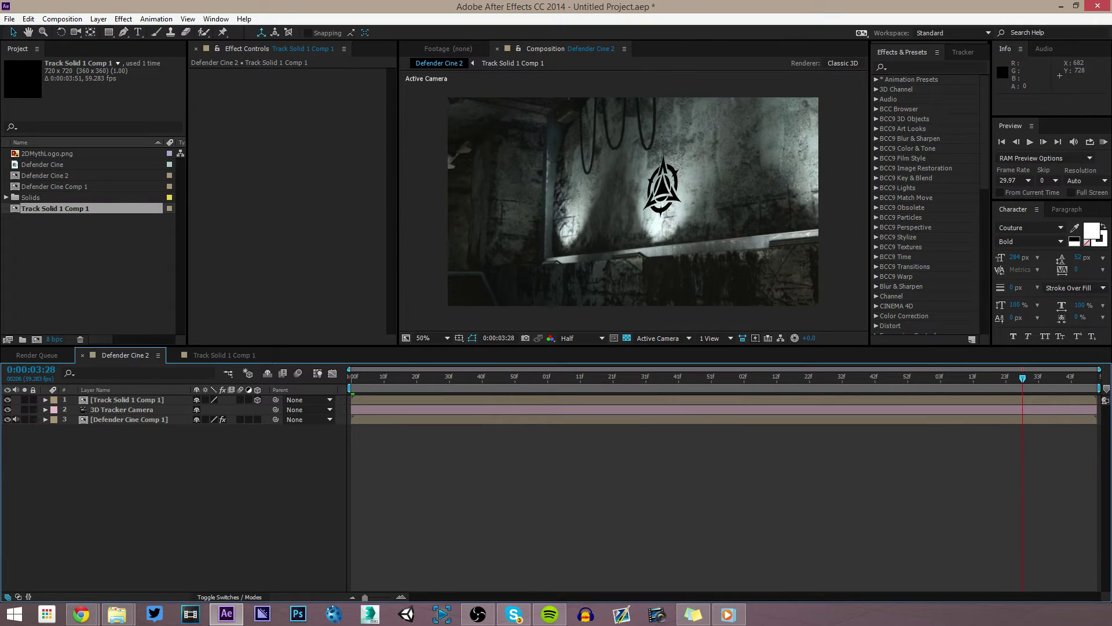
left_click_drag(1022, 377, 1019, 377)
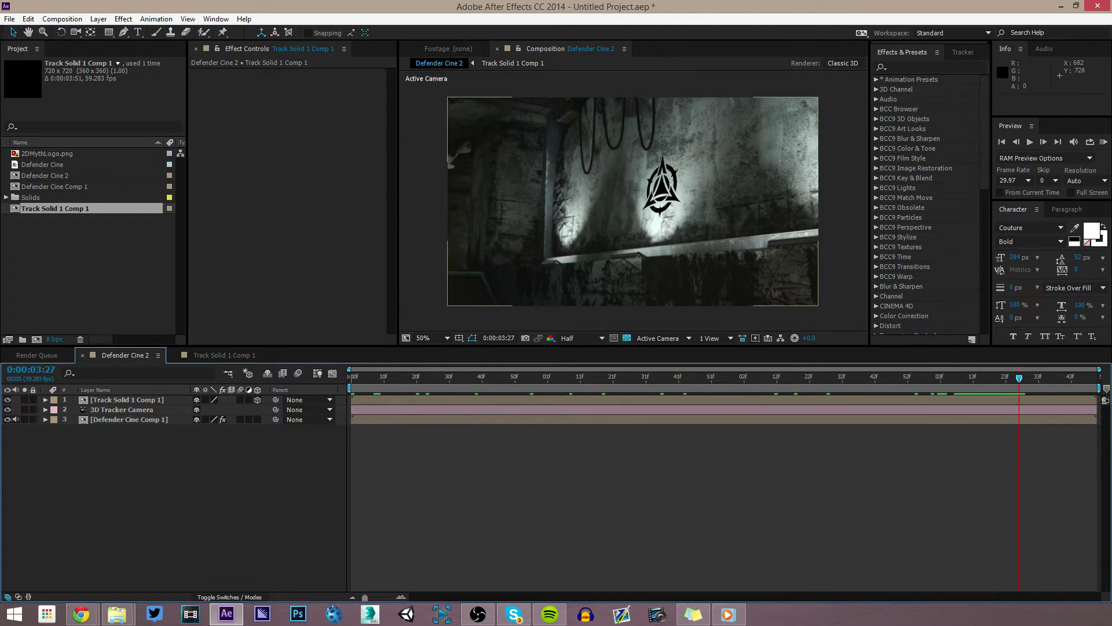
double_click(129, 420)
key("space")
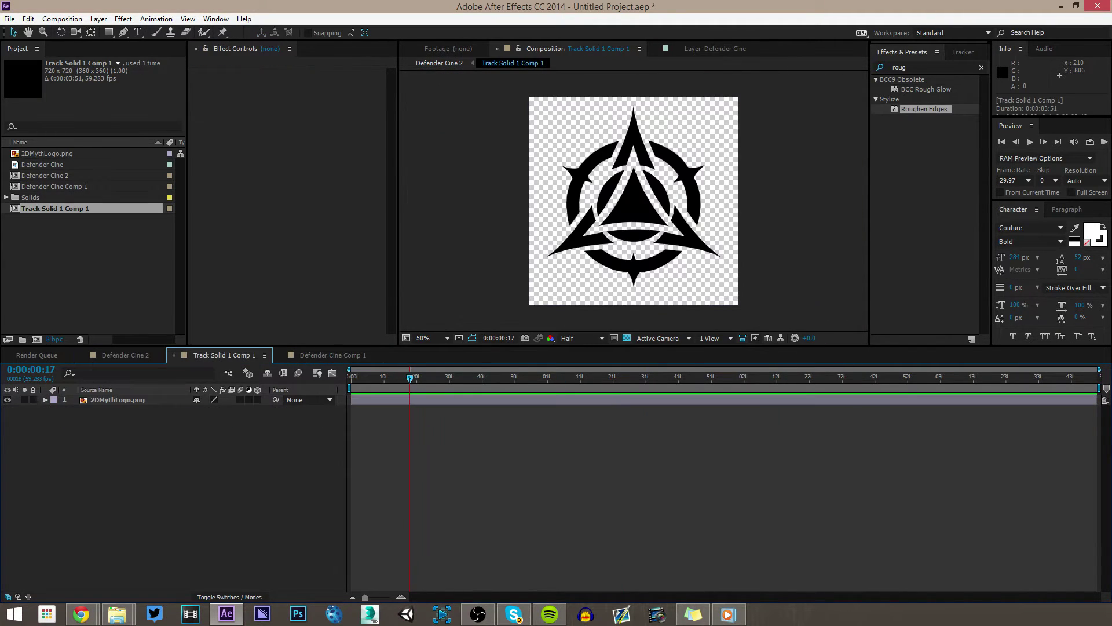
Apply Fractal Noise to 2DMythLogo.png in Track Solid 1 Comp 1, with contrast 60 and brightness -44
left_click_drag(410, 378, 511, 378)
left_click(512, 399)
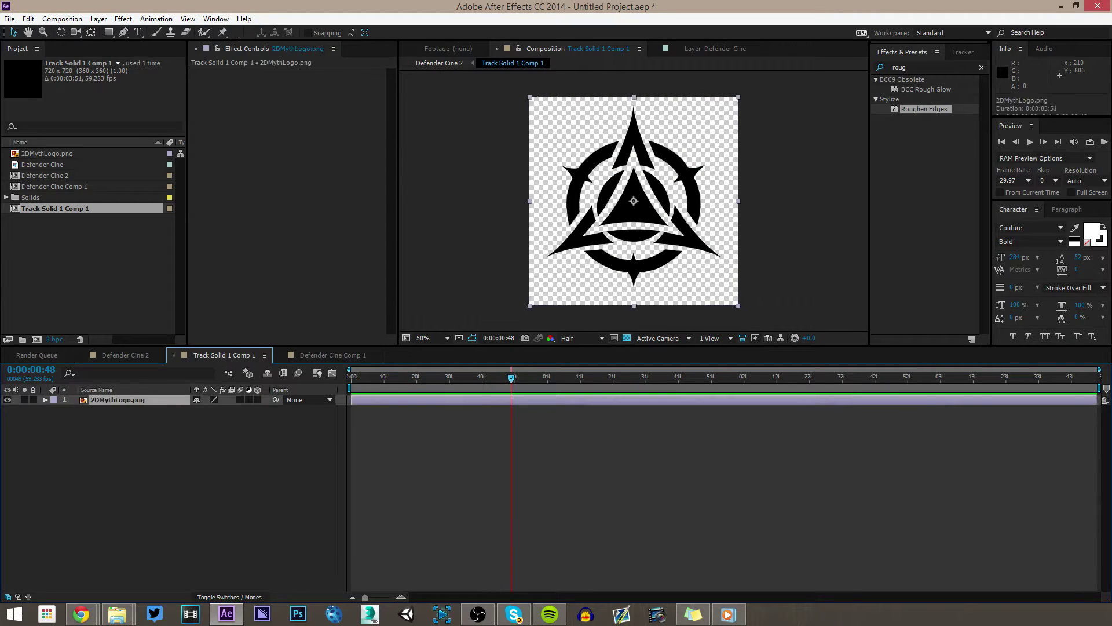
key("ctrl+5")
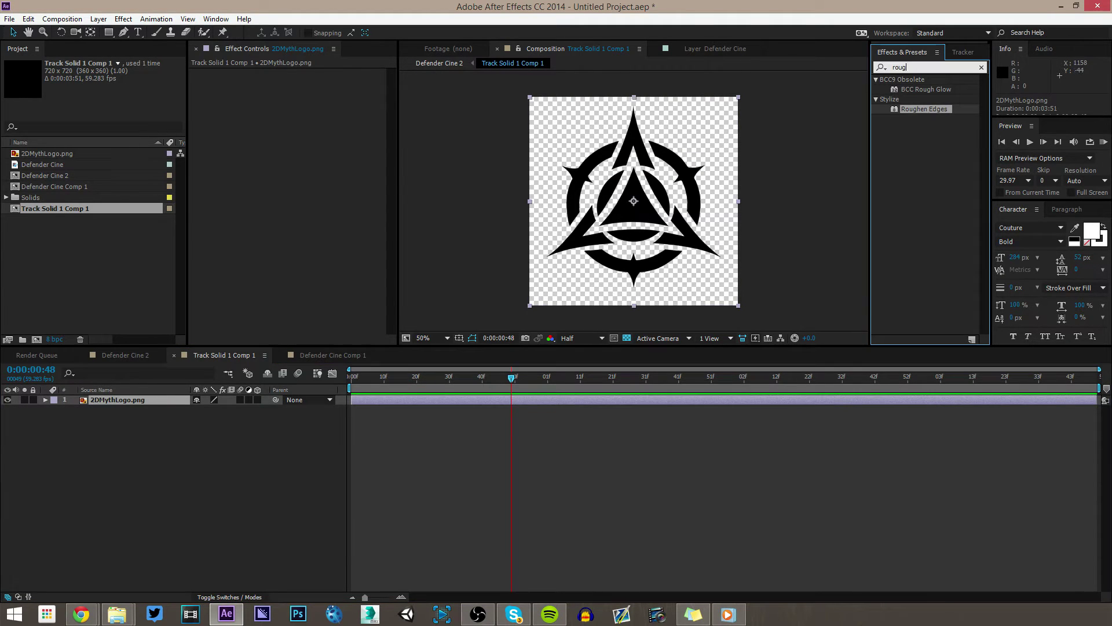
type("fractal")
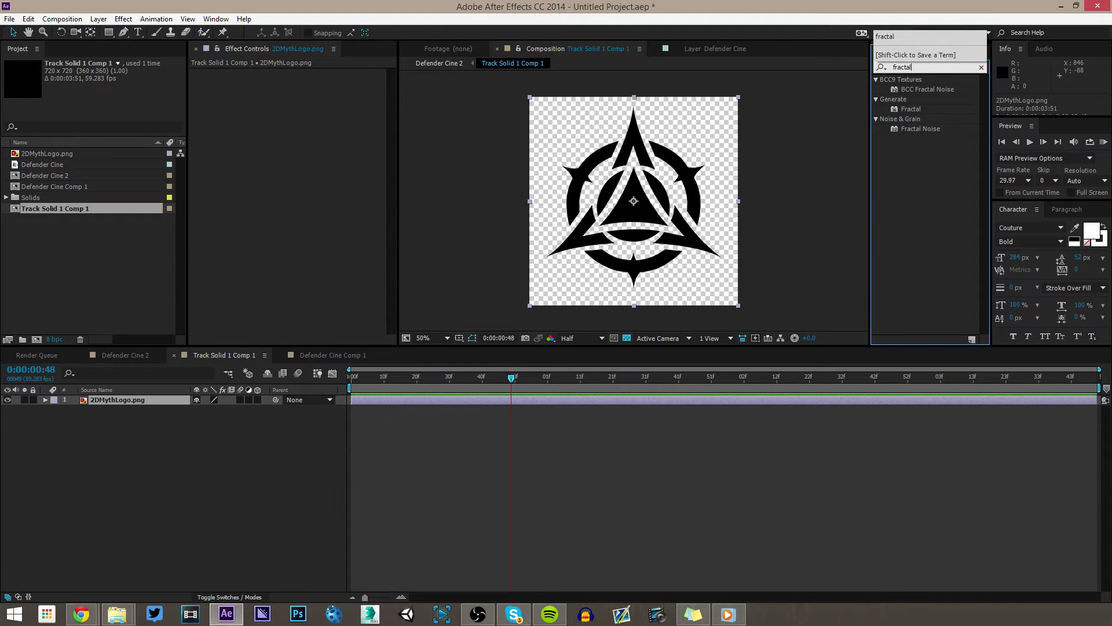
left_click_drag(920, 128, 556, 400)
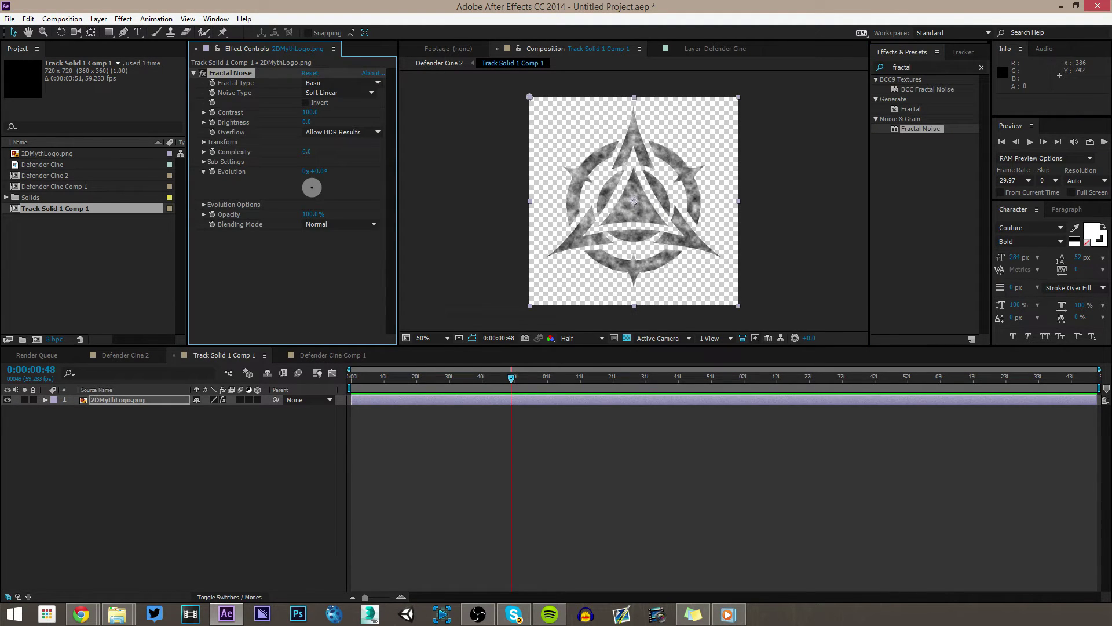
left_click_drag(309, 112, 282, 121)
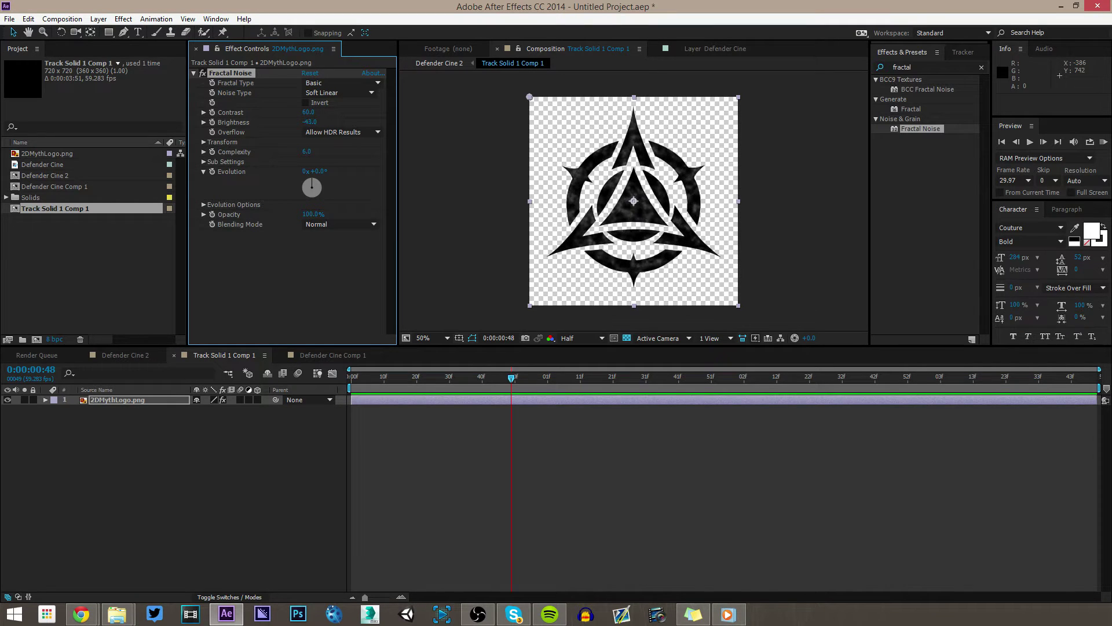
Find the Roughen Edges effect and apply it to the 2DMythLogo.png layer
left_click(937, 52)
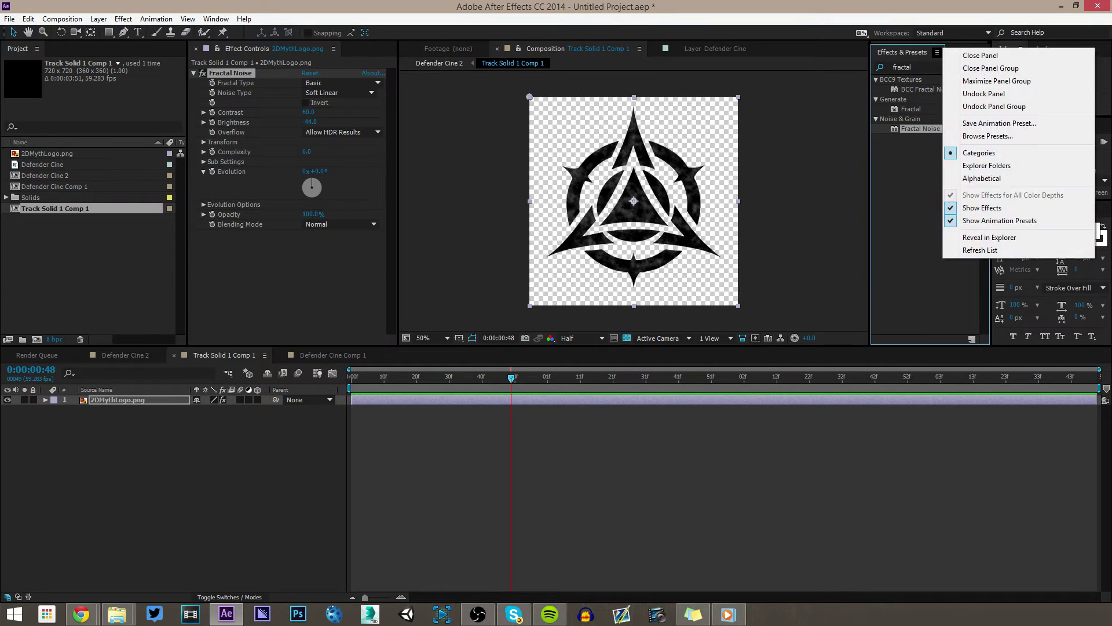
left_click(927, 67)
left_click_drag(927, 67, 823, 71)
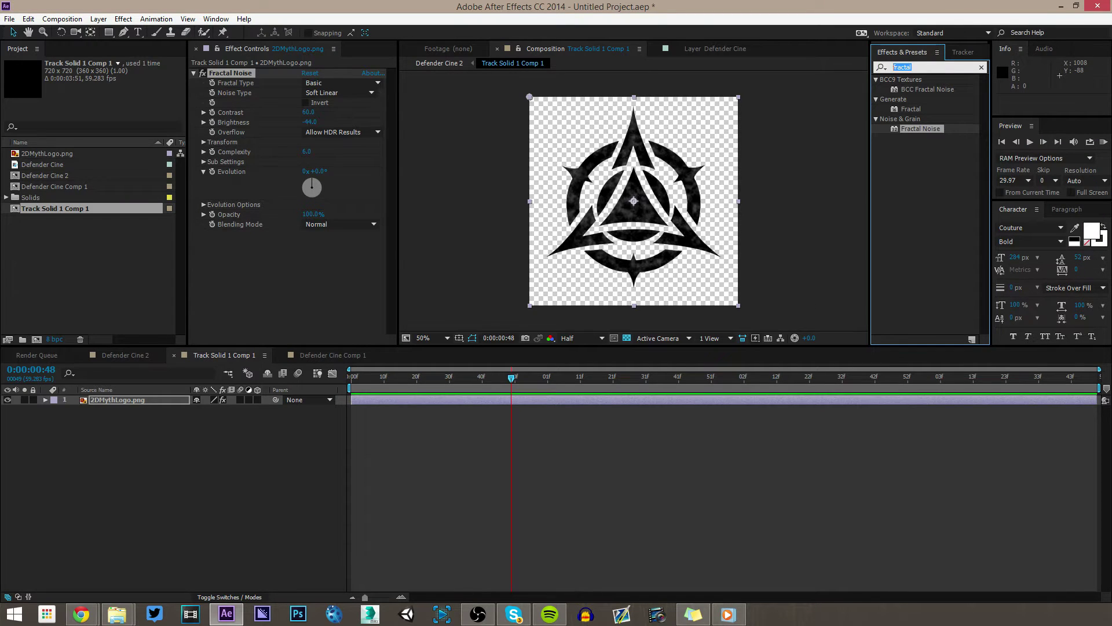
type("roug")
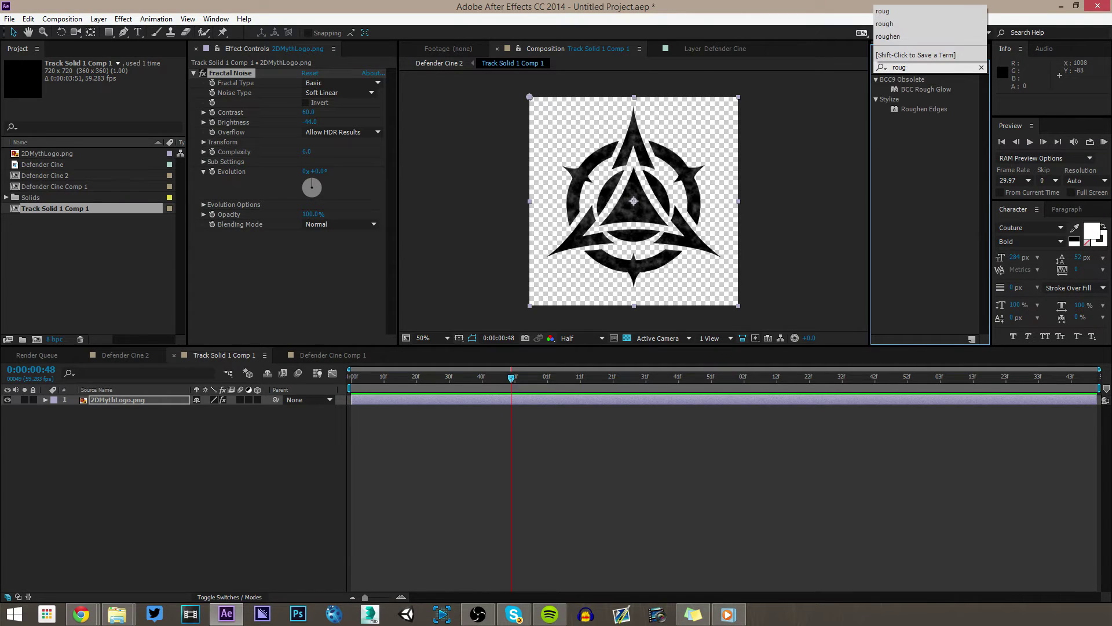
left_click_drag(922, 109, 530, 402)
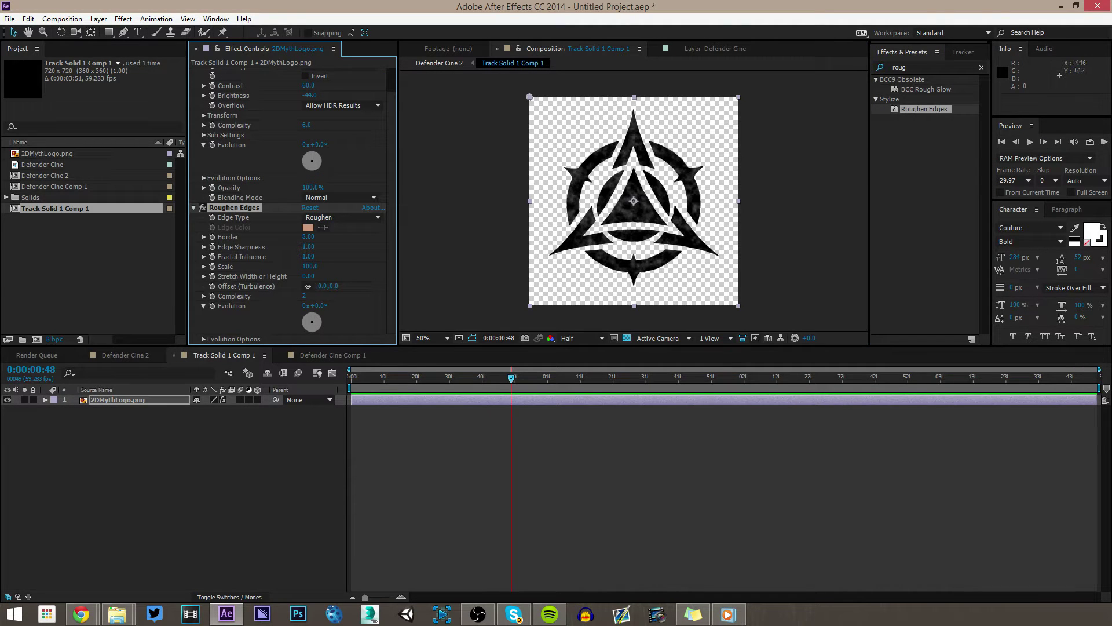
Set the logo's Roughen Edges border to about 45 and its scale to 21
left_click_drag(373, 237, 580, 237)
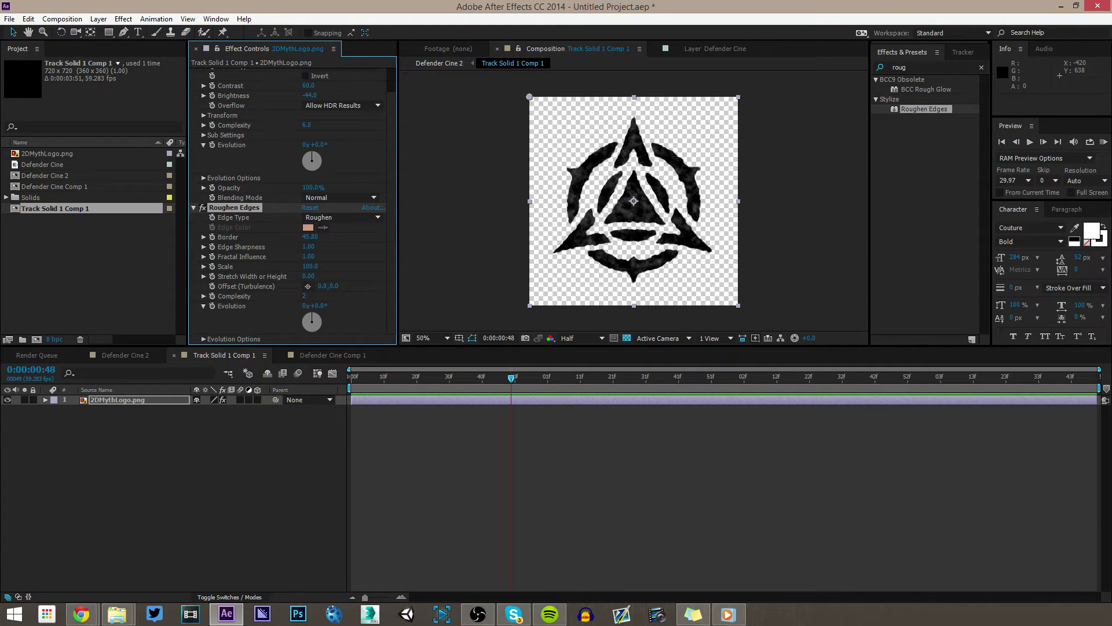
left_click_drag(309, 266, 264, 265)
left_click(371, 469)
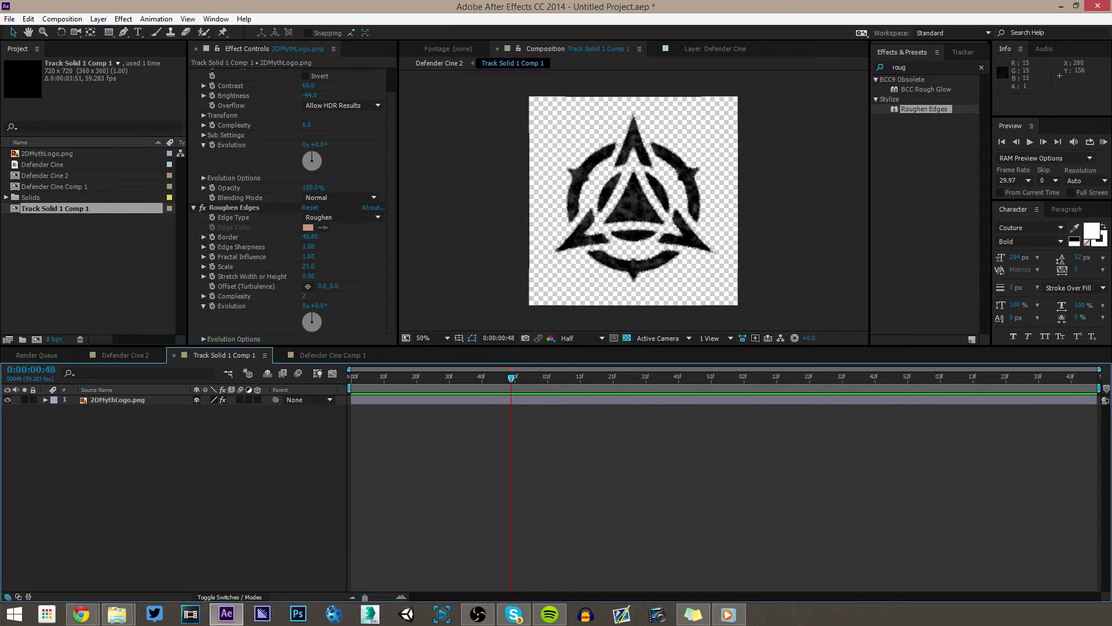
Duplicate the roughened 2DMythLogo.png layer twice to stack three copies
left_click(550, 400)
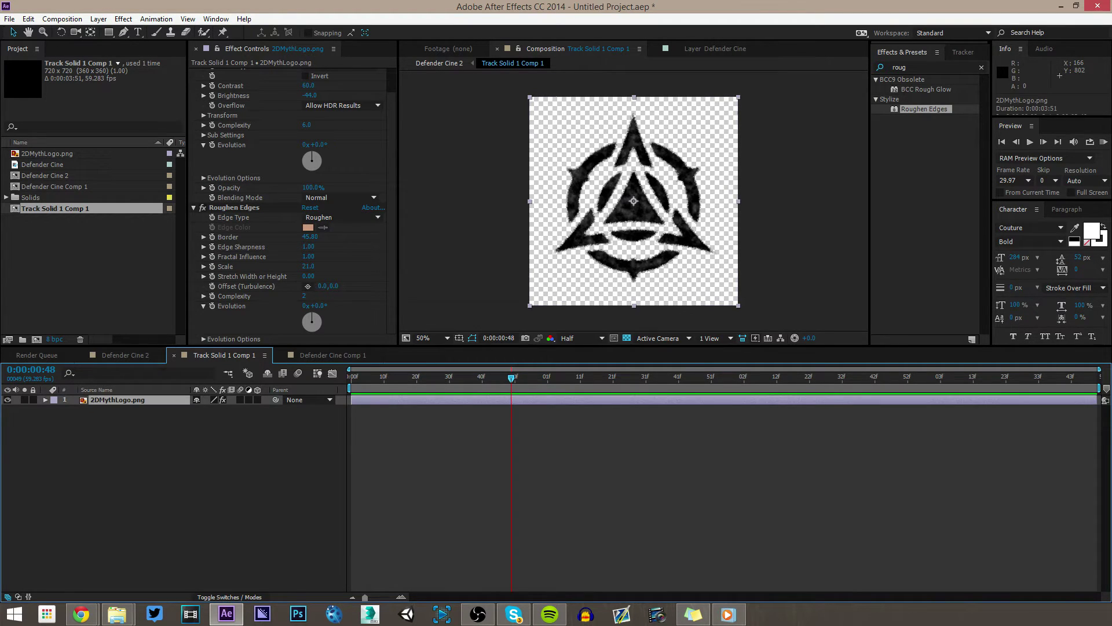
key("ctrl+d")
key("ctrl+d")
left_click(550, 463)
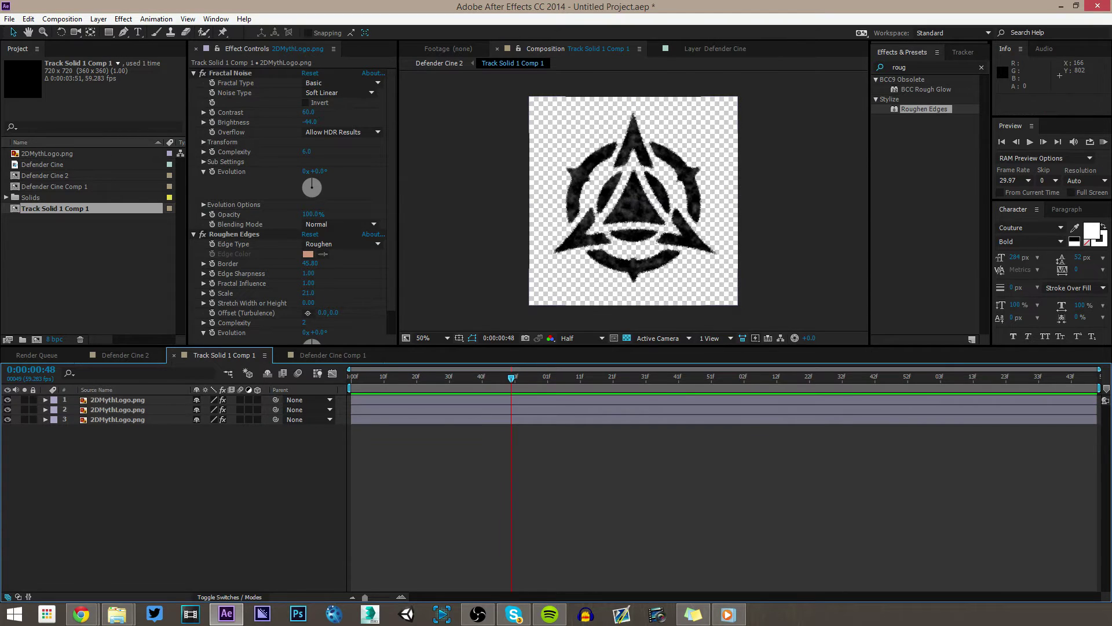
Find the CC Vector Blur effect and apply it to the middle 2DMythLogo.png layer
left_click(550, 409)
left_click(927, 67)
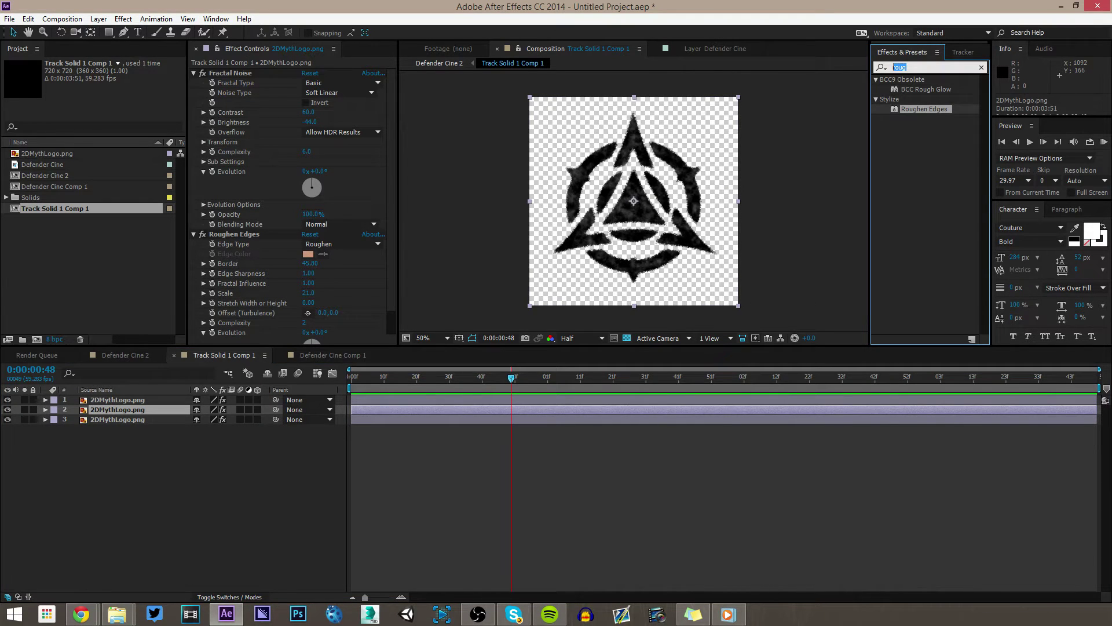
type("vect")
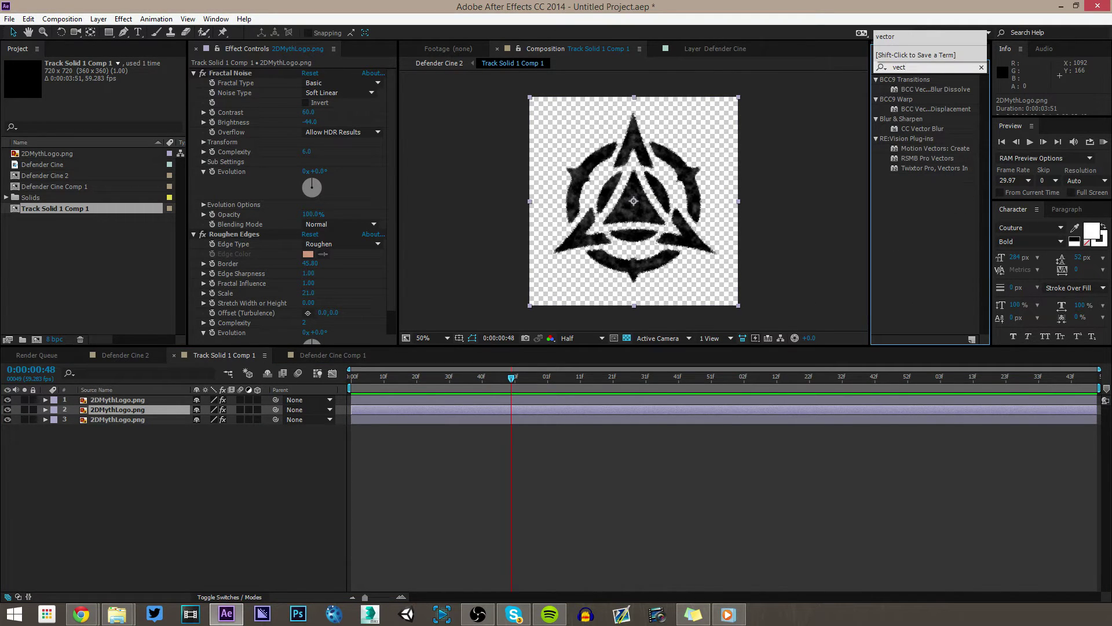
left_click_drag(922, 129, 509, 409)
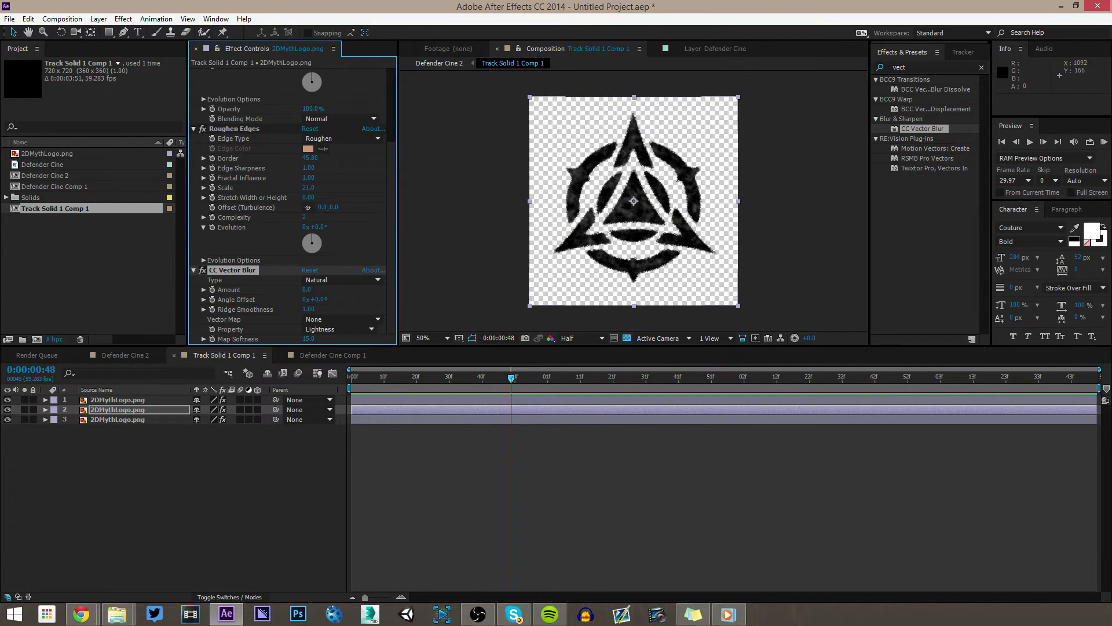
Solo the middle logo copy and raise its CC Vector Blur amount to about 300
left_click(24, 410)
left_click(70, 464)
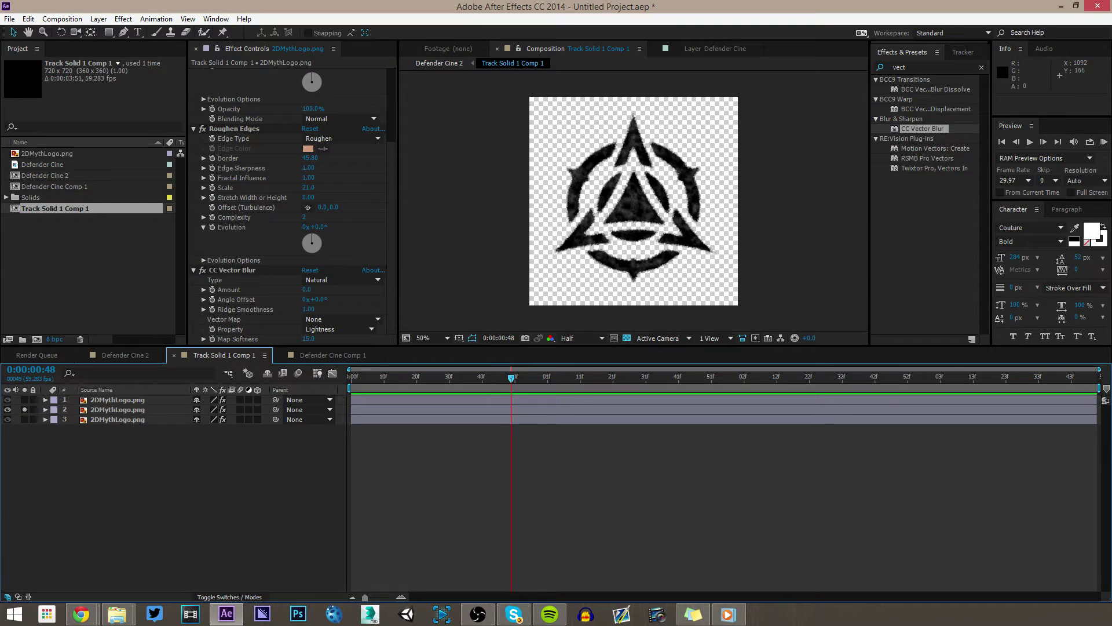
left_click_drag(307, 290, 472, 289)
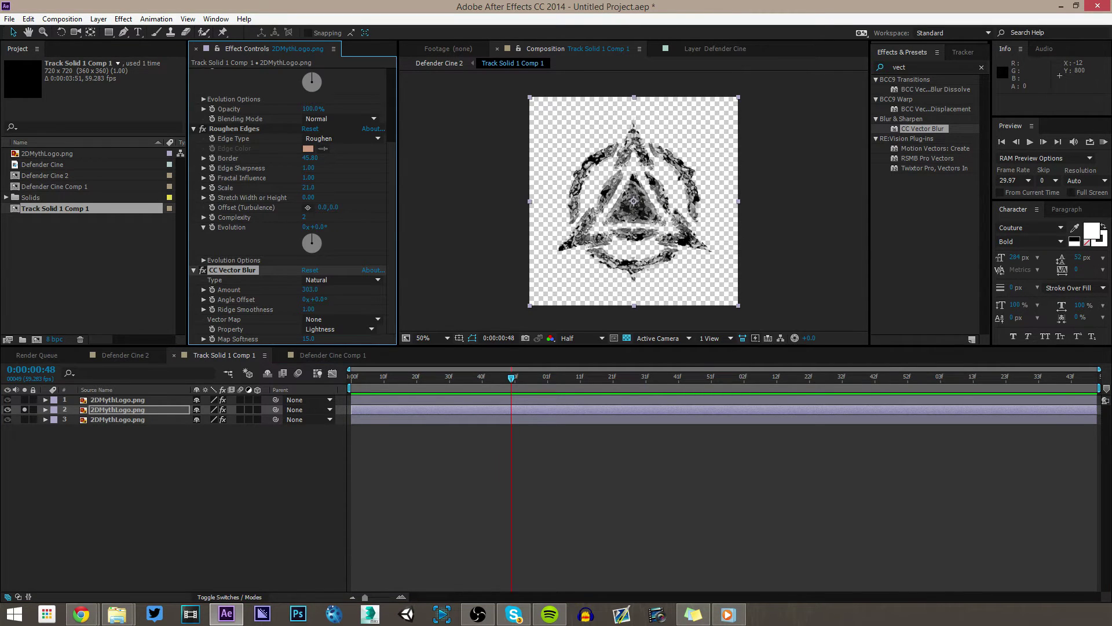
Compare the top two logo copies by toggling solo and the middle layer's visibility, ending with all three layers shown
left_click(24, 400)
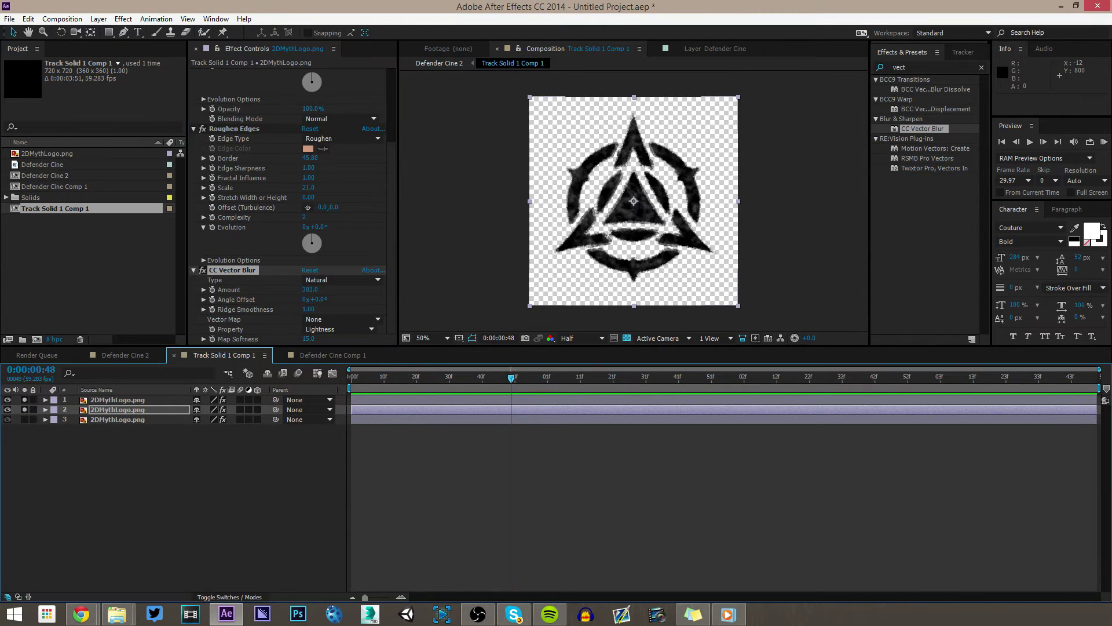
left_click(7, 410)
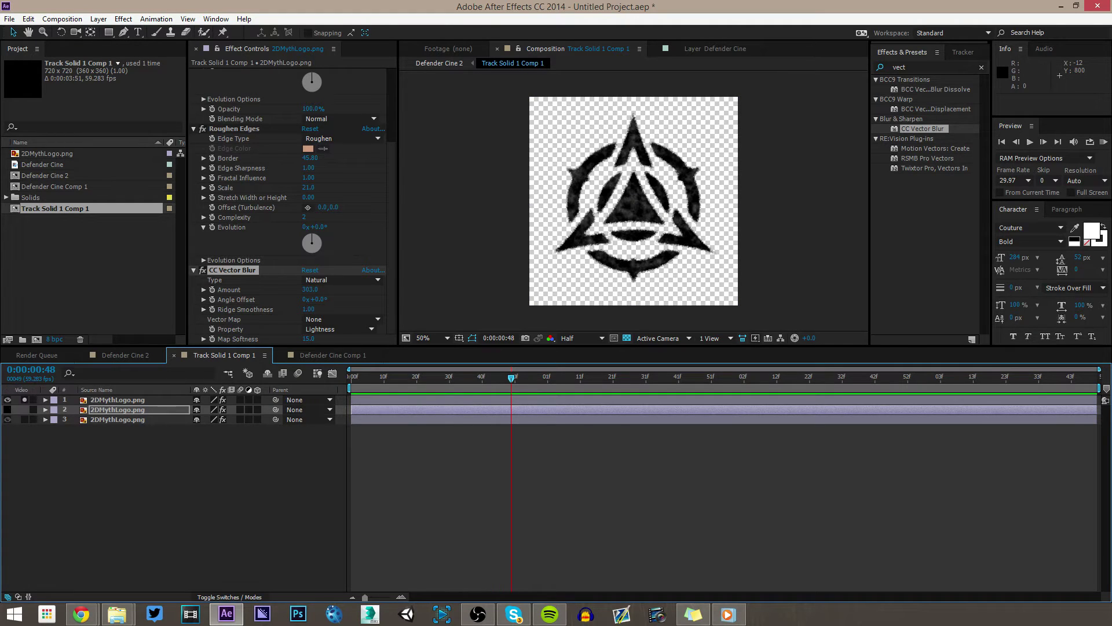
left_click(7, 410)
left_click(116, 475)
left_click(25, 399)
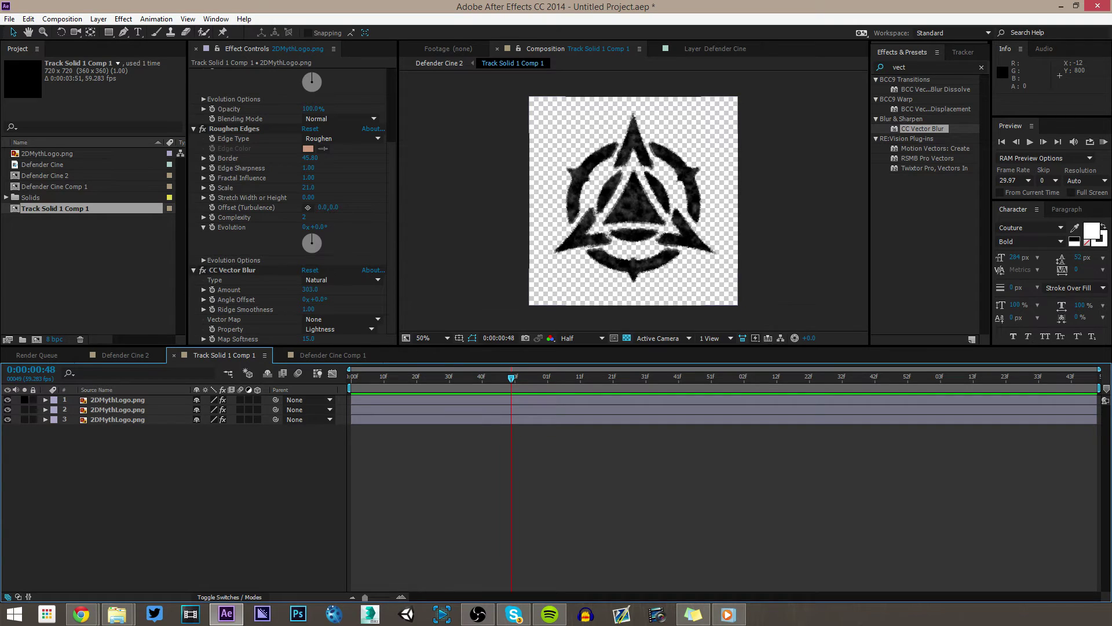
Apply CC Vector Blur to the bottom 2DMythLogo.png layer and set its type to Direction Fading
left_click(705, 174)
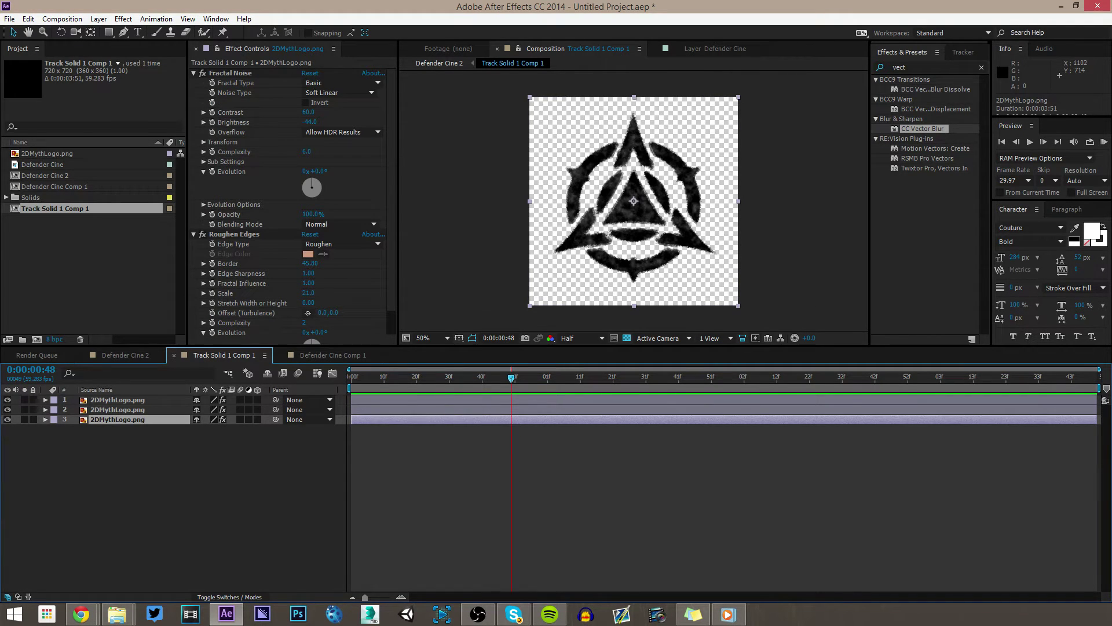
left_click_drag(924, 128, 506, 418)
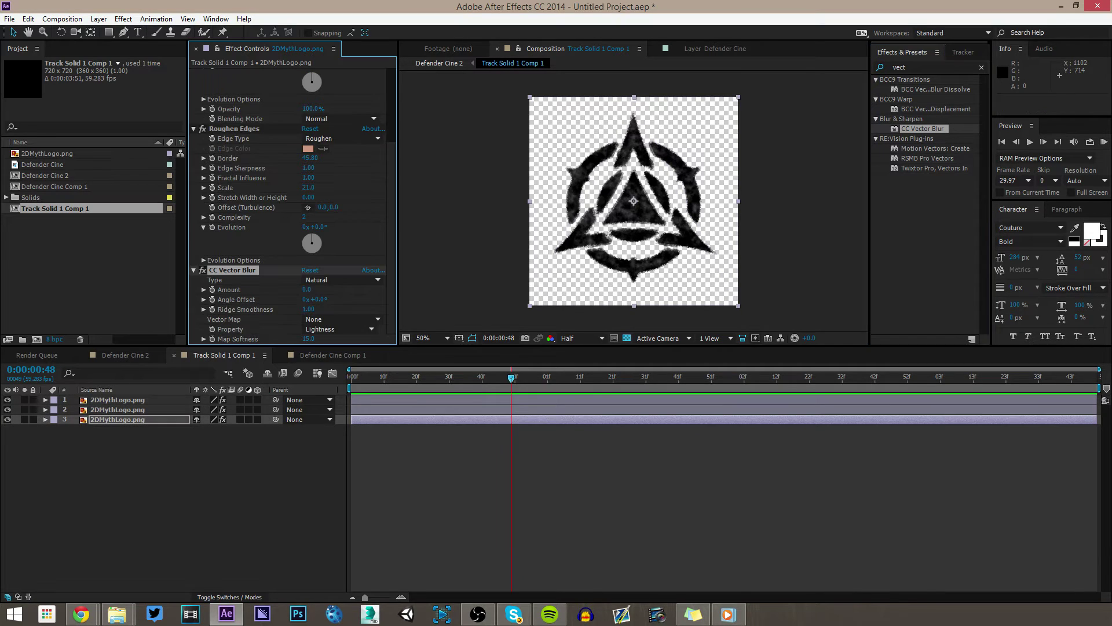
left_click(505, 468)
left_click(342, 280)
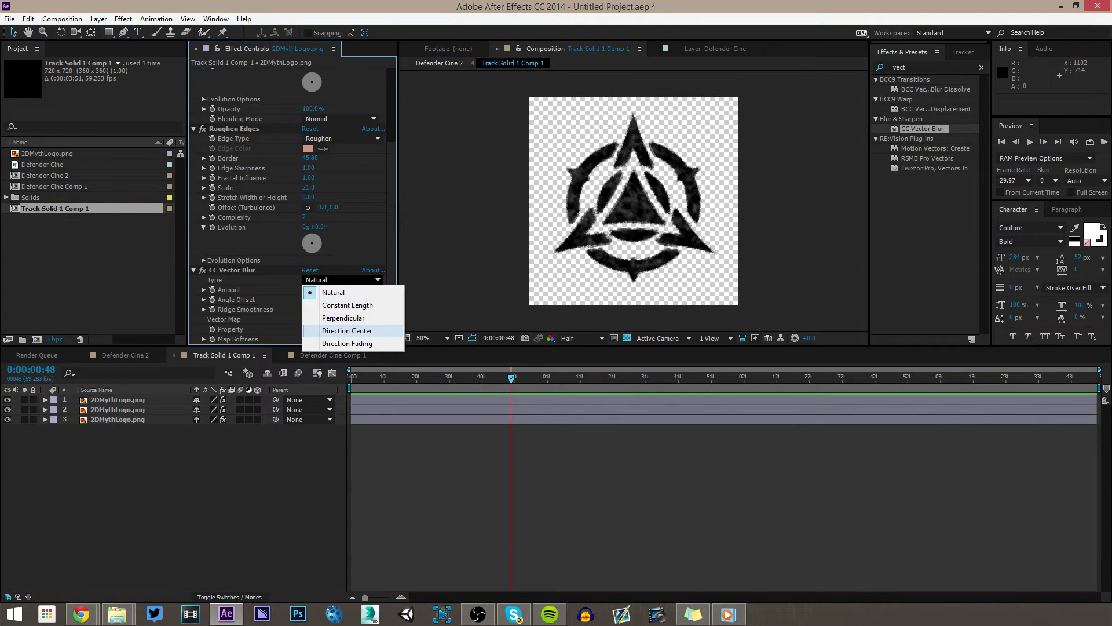
left_click(347, 331)
left_click(342, 279)
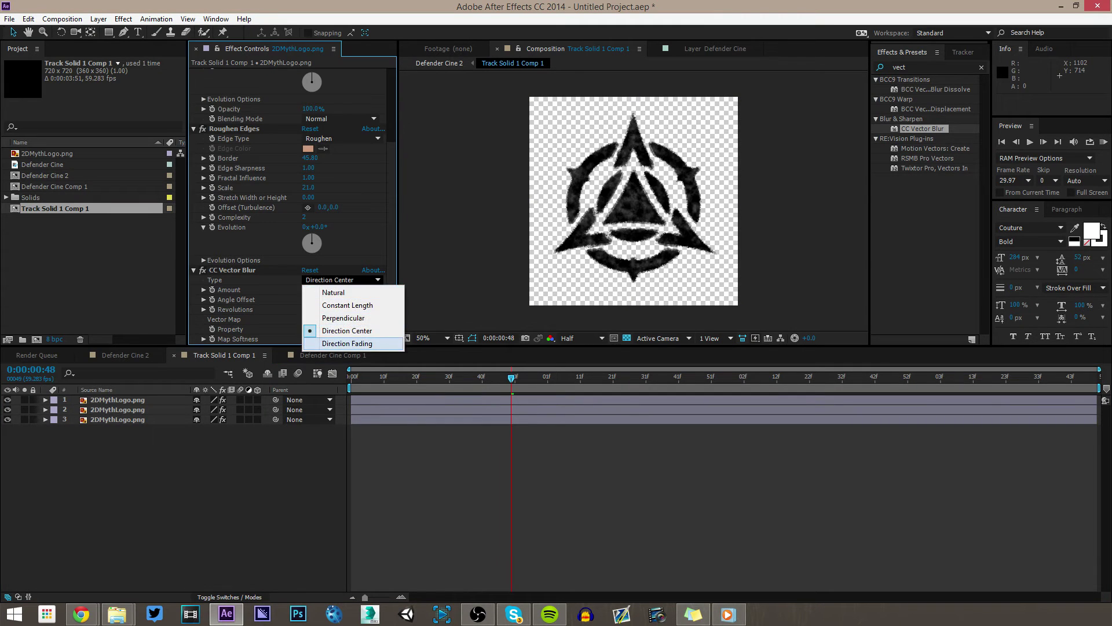
left_click(347, 343)
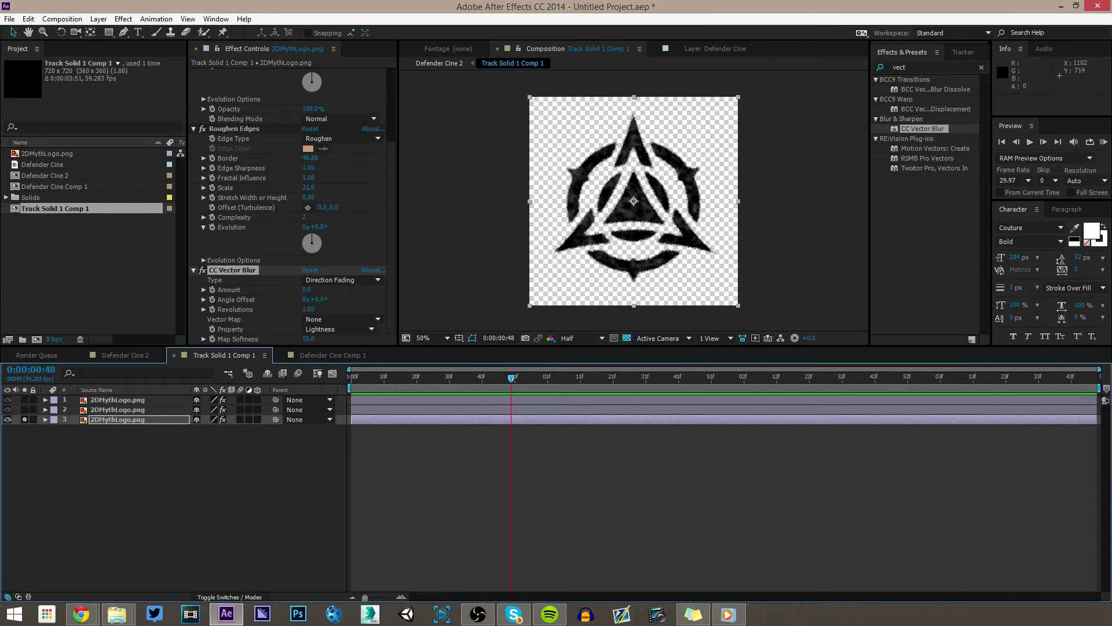
Set the bottom logo copy's vector blur amount to about 459 and angle offset to 2°, ending with all copies shown
left_click(324, 478)
left_click_drag(307, 290, 497, 290)
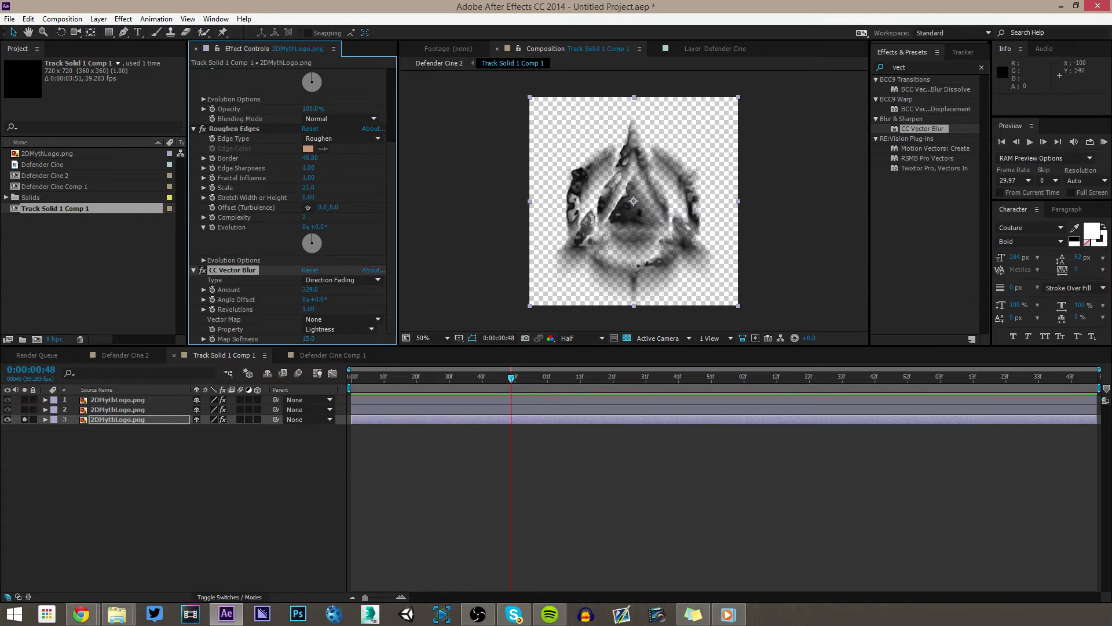
left_click_drag(310, 290, 385, 289)
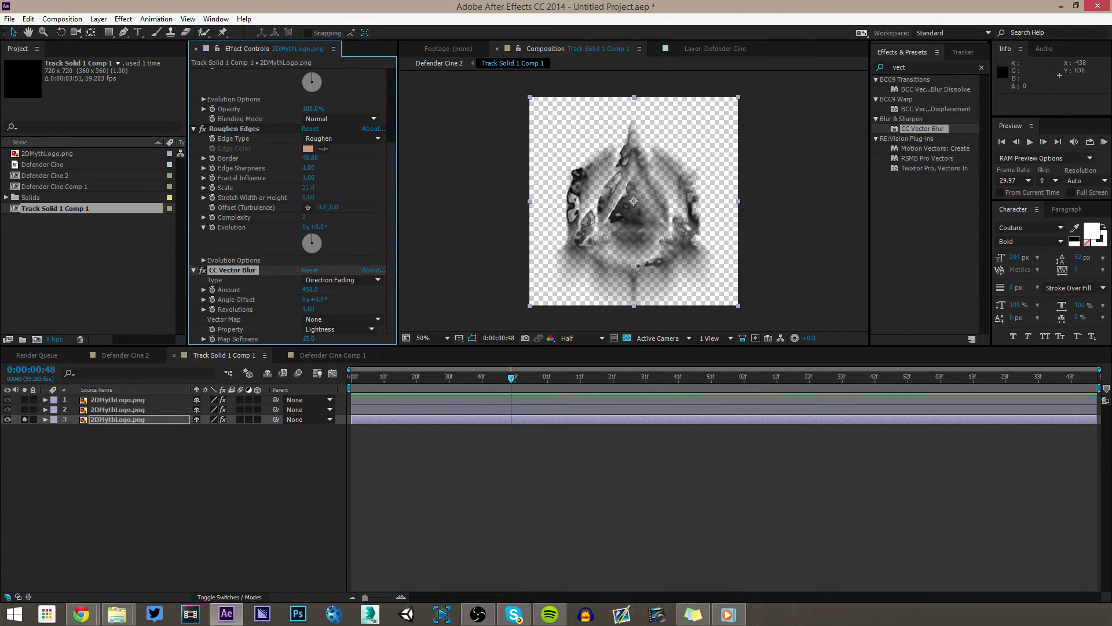
left_click_drag(385, 290, 385, 290)
left_click_drag(315, 299, 320, 299)
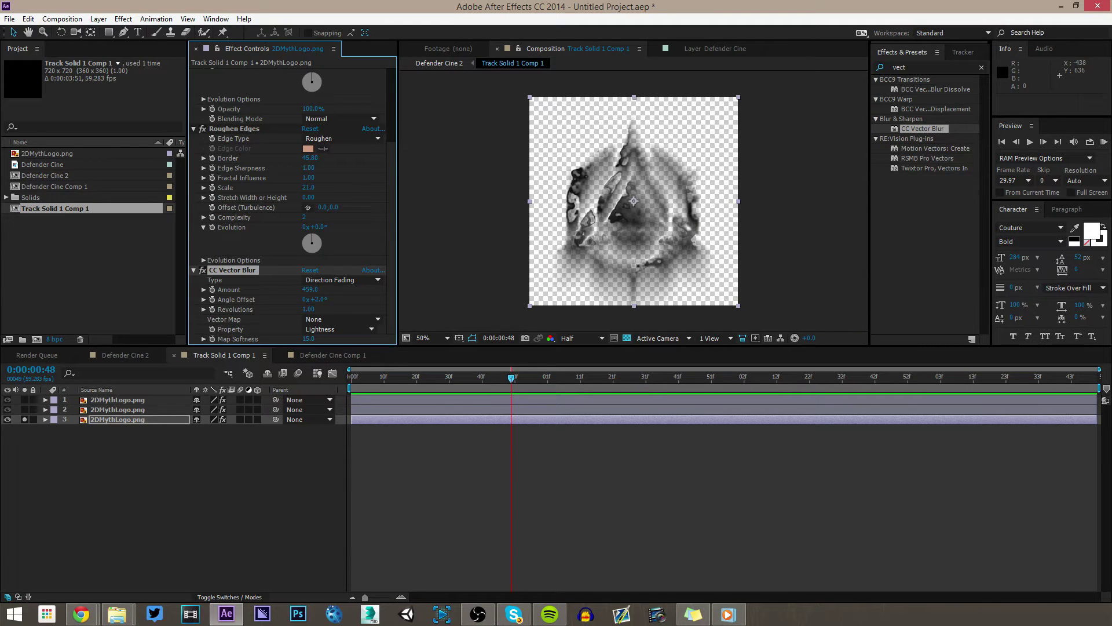
left_click(24, 419)
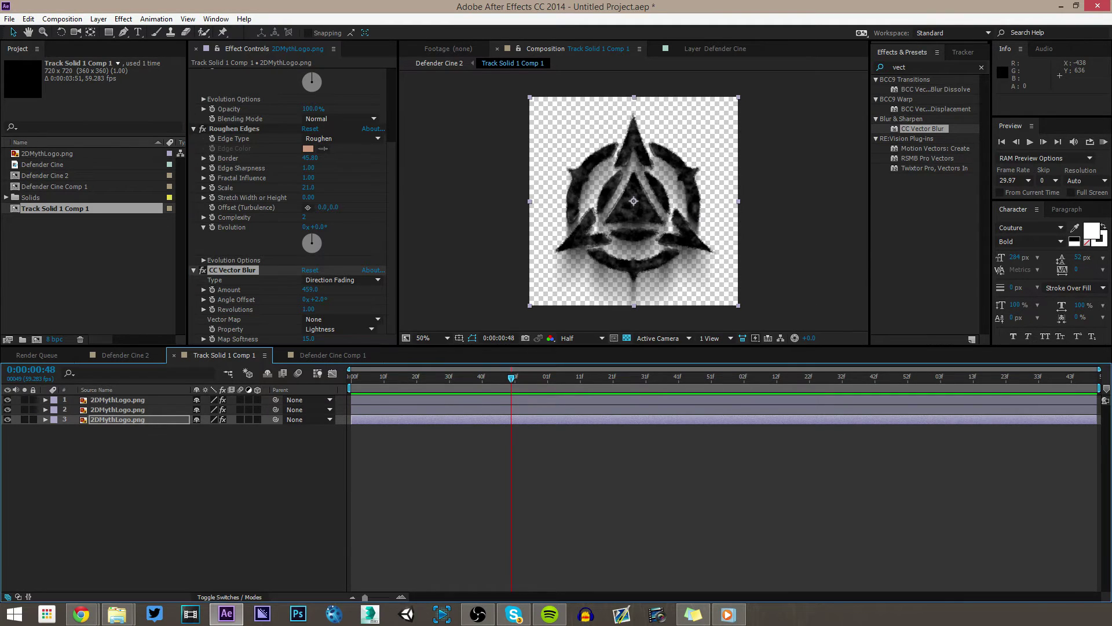
left_click(173, 492)
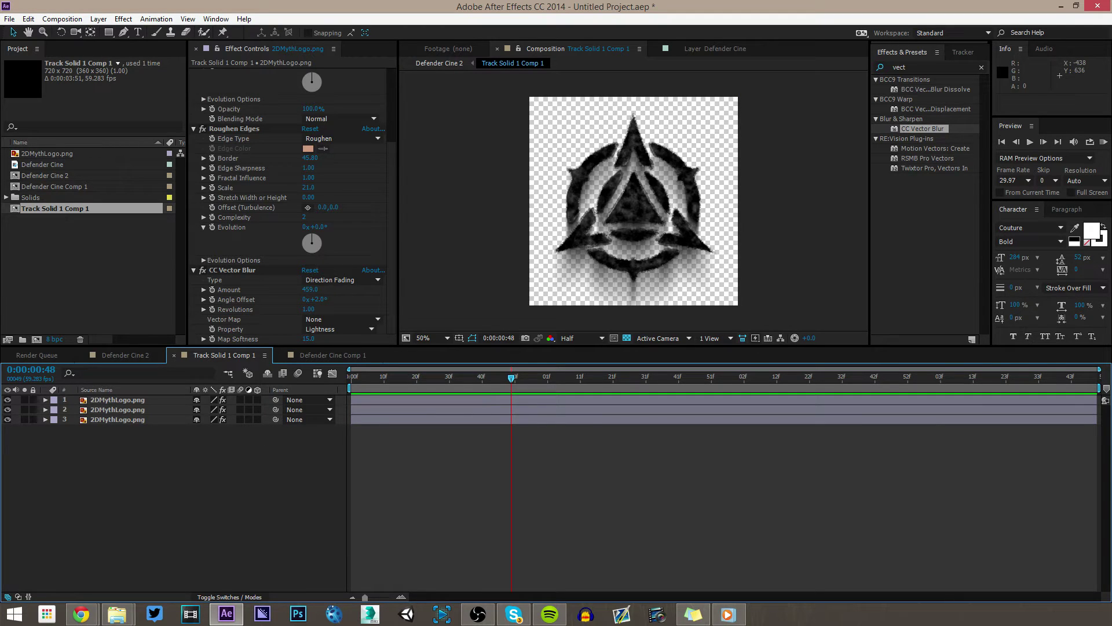
Enlarge the Track Solid 1 Comp 1 composition to 2000 x 2000 px with the aspect ratio locked
right_click(682, 468)
key("Escape")
right_click(640, 474)
left_click(697, 369)
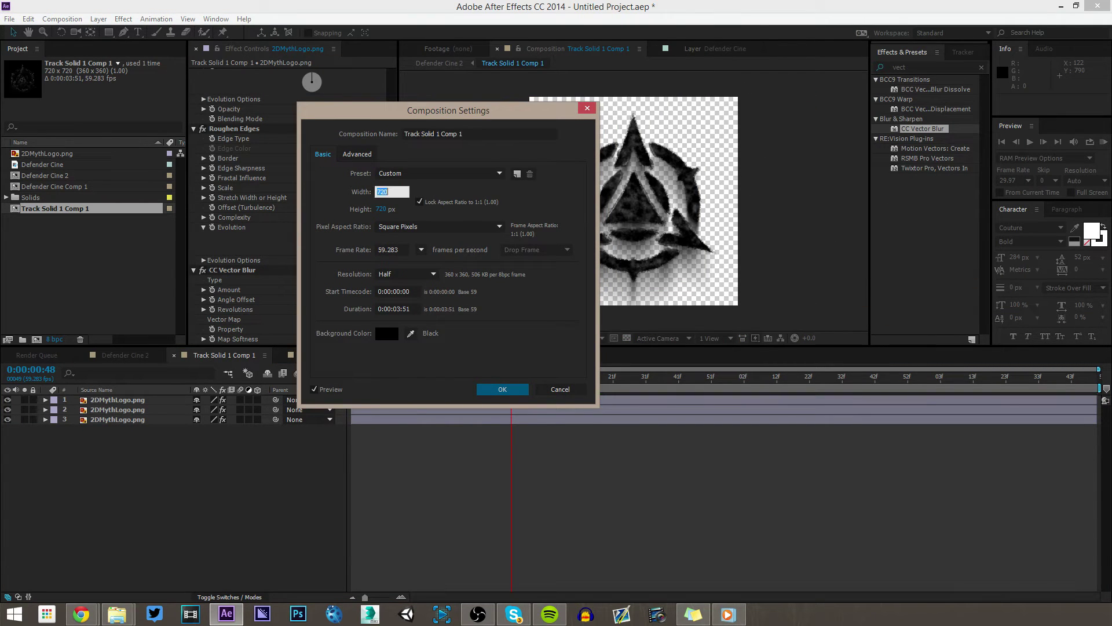
type("2000")
key("Return")
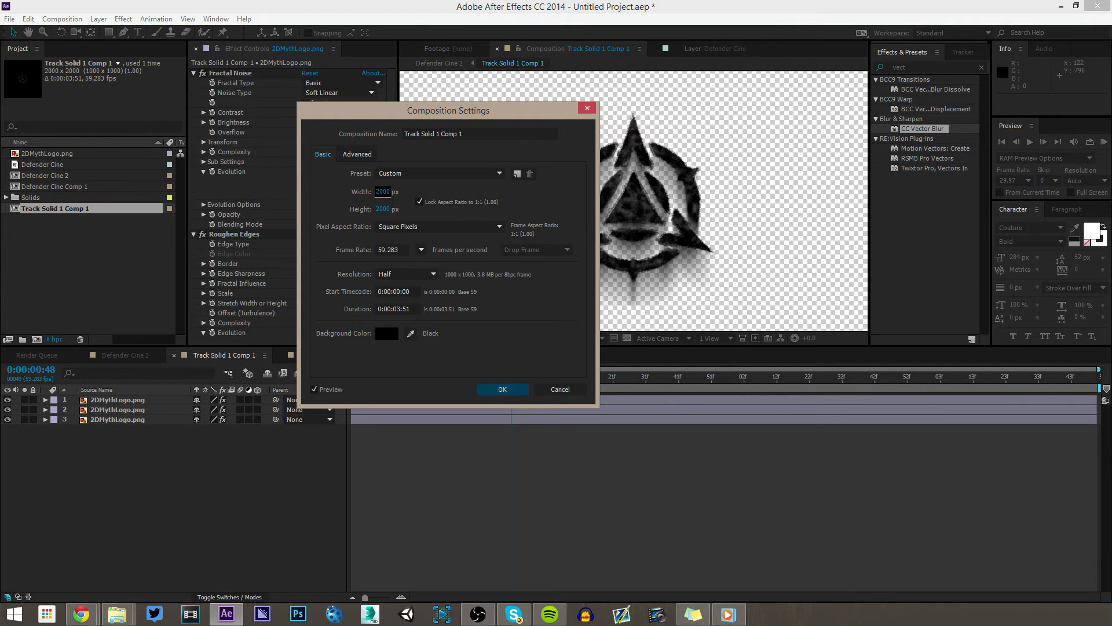
key("comma")
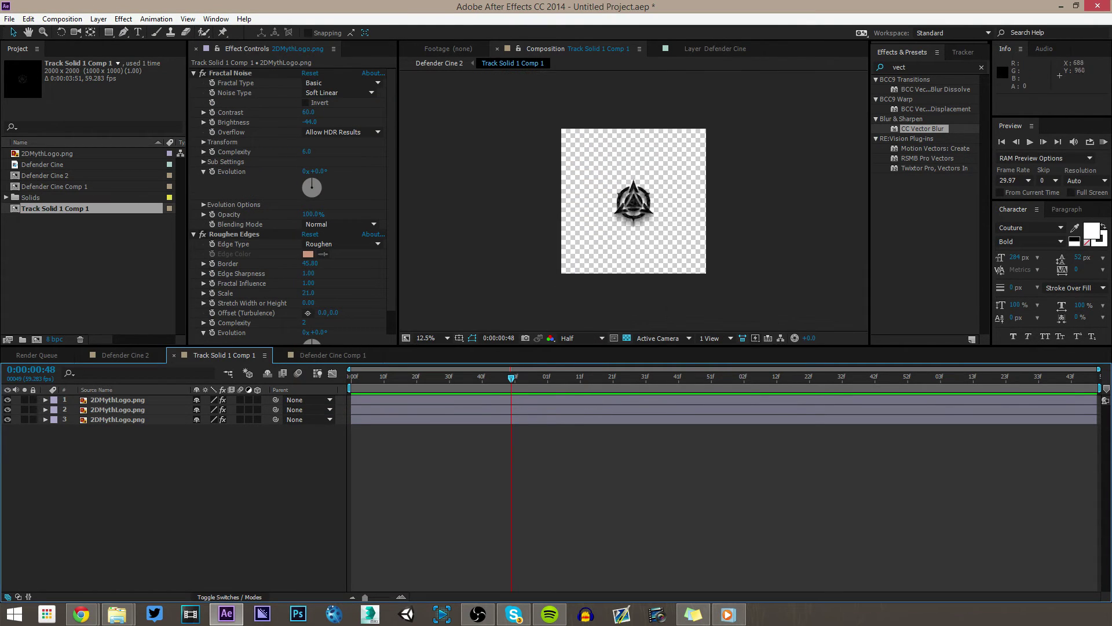
key("period")
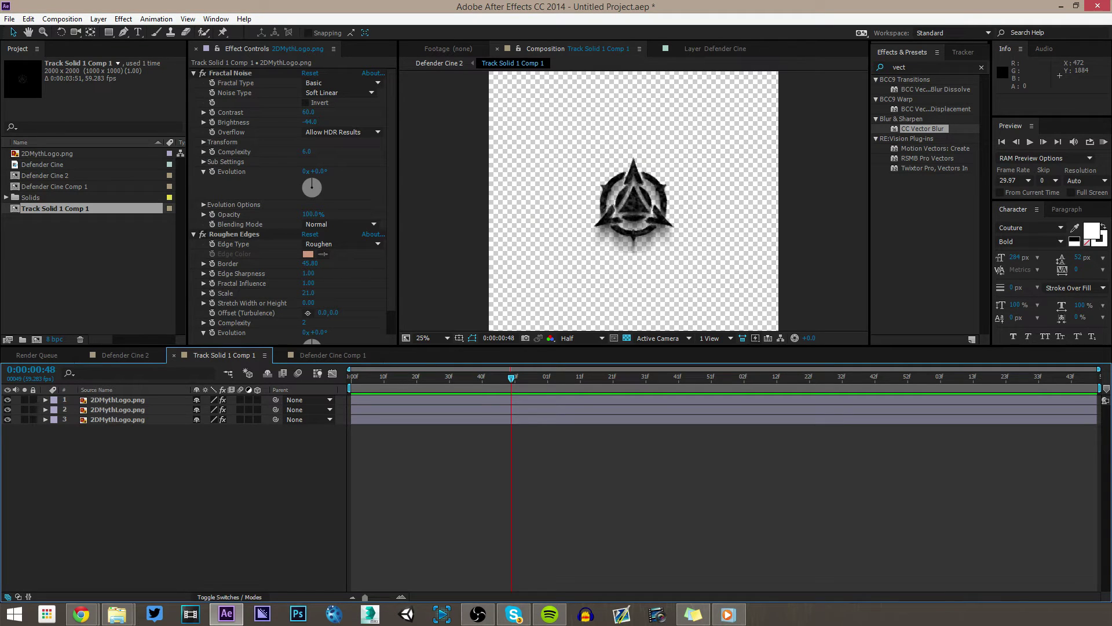
Preview the logo in Defender Cine 2 and scale the Track Solid 1 Comp 1 layer to 239%
left_click_drag(511, 377, 466, 378)
left_click(125, 355)
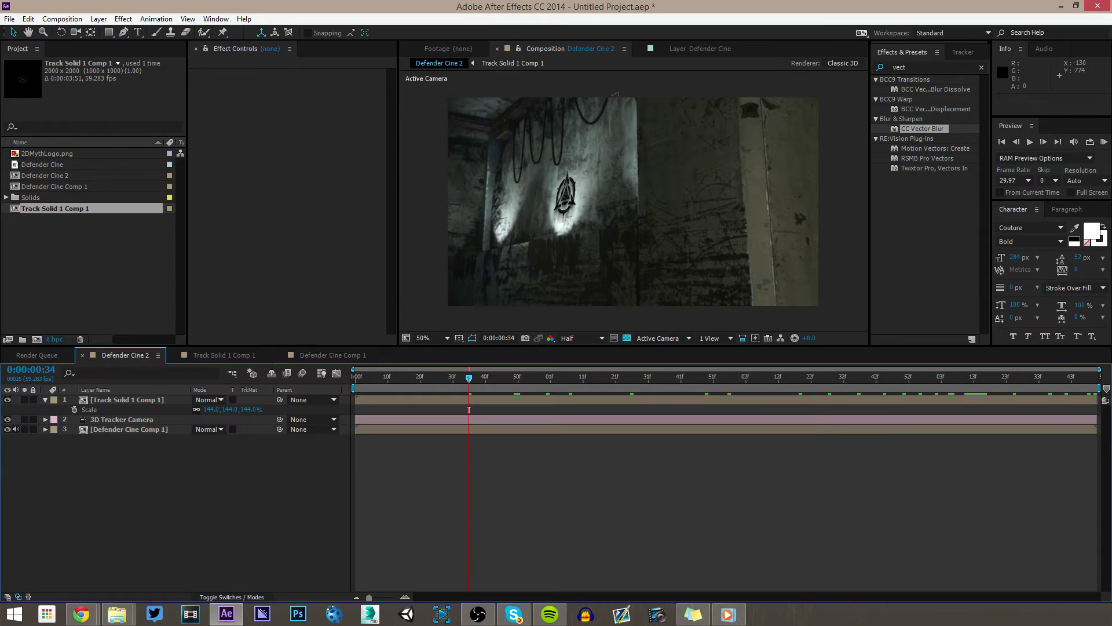
key("space")
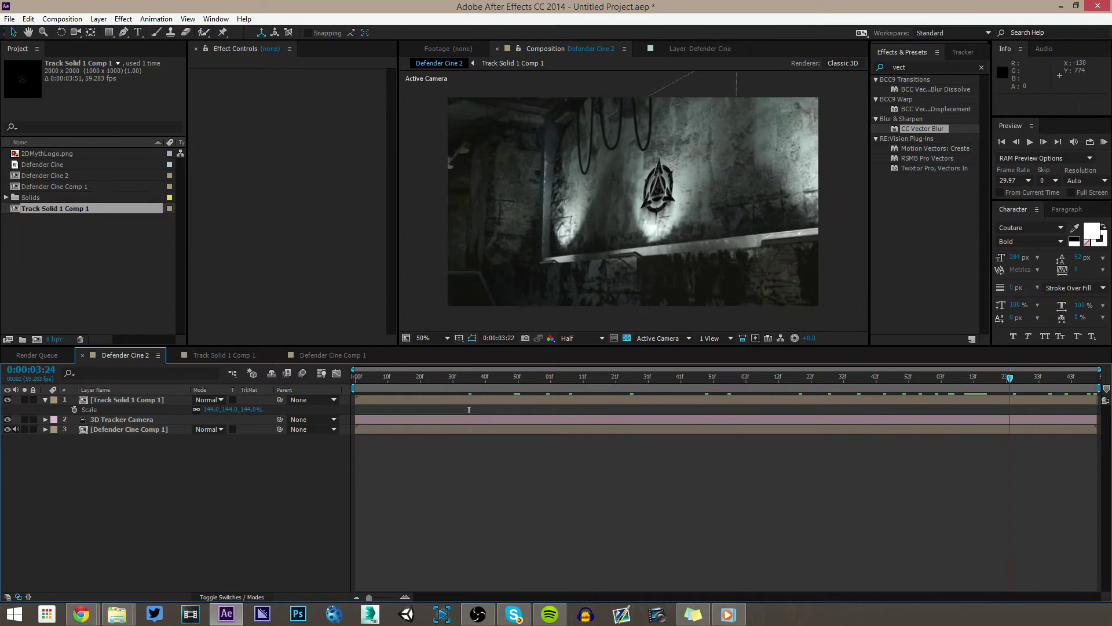
left_click(128, 399)
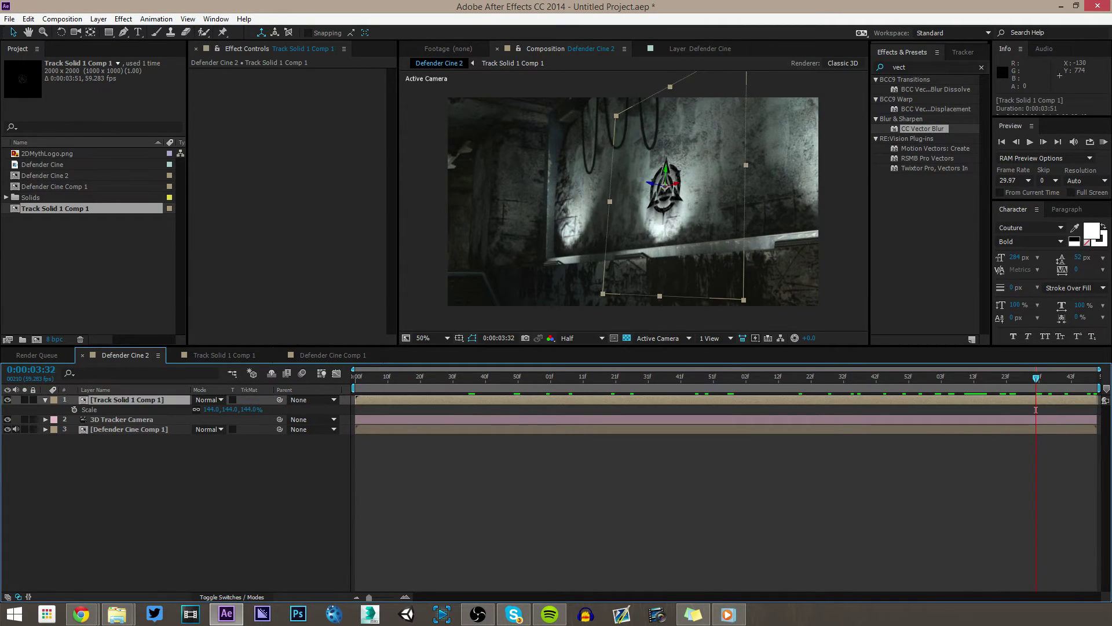
key("s")
key("s")
left_click_drag(208, 410, 276, 409)
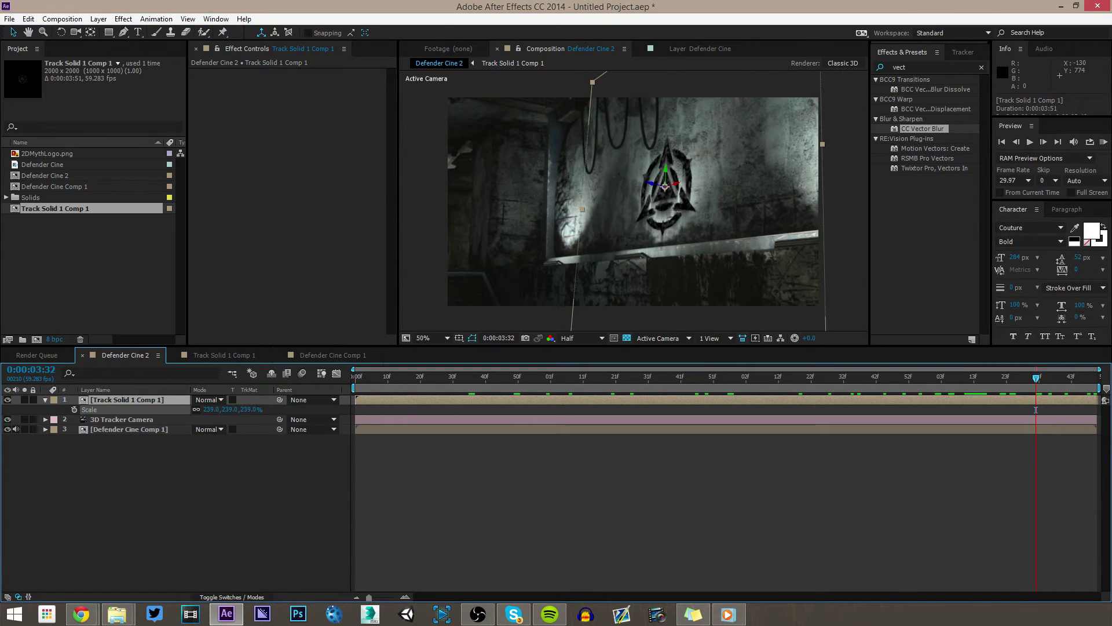
Move the Track Solid 1 Comp 1 layer higher on the wall, to X about -811 and Y about 33
key("p")
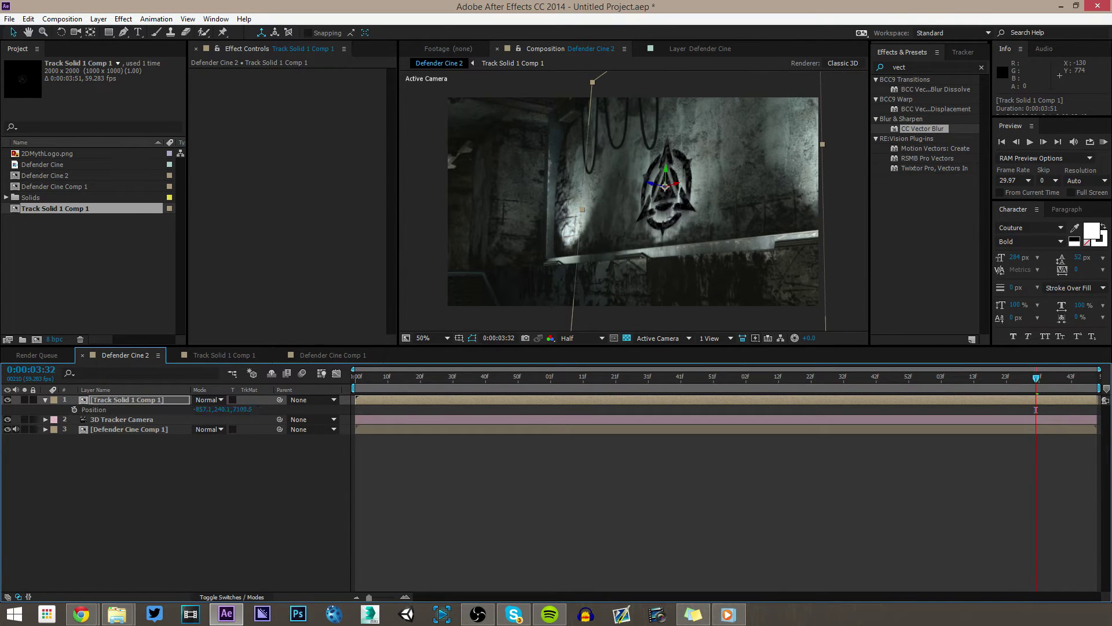
left_click_drag(242, 410, 149, 410)
key("ctrl+z")
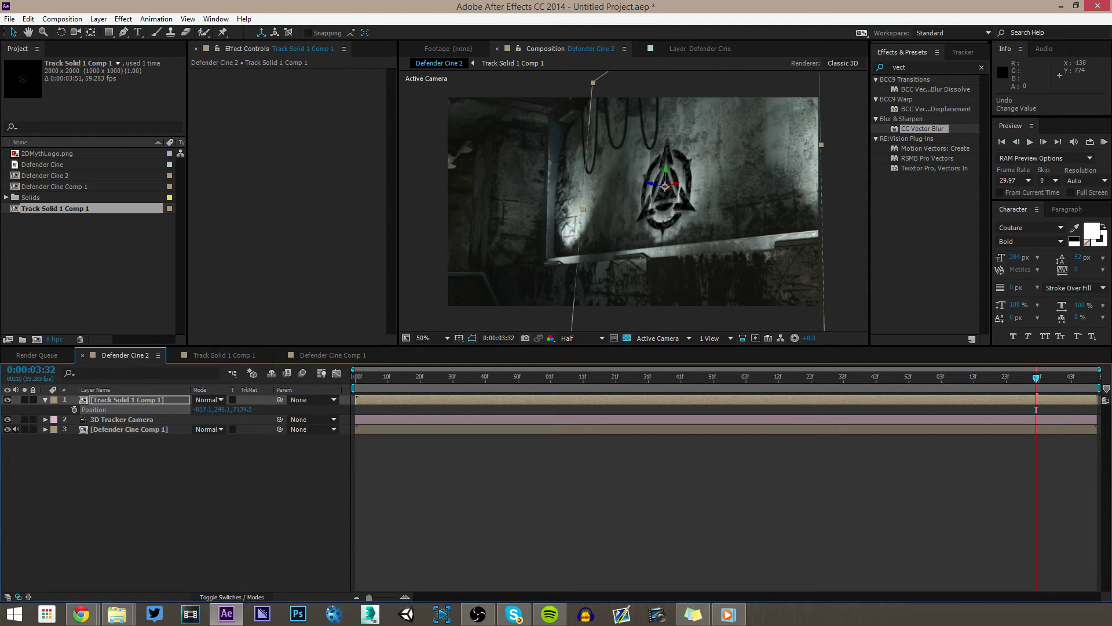
left_click_drag(224, 409, 118, 409)
left_click_drag(1036, 410, 1036, 409)
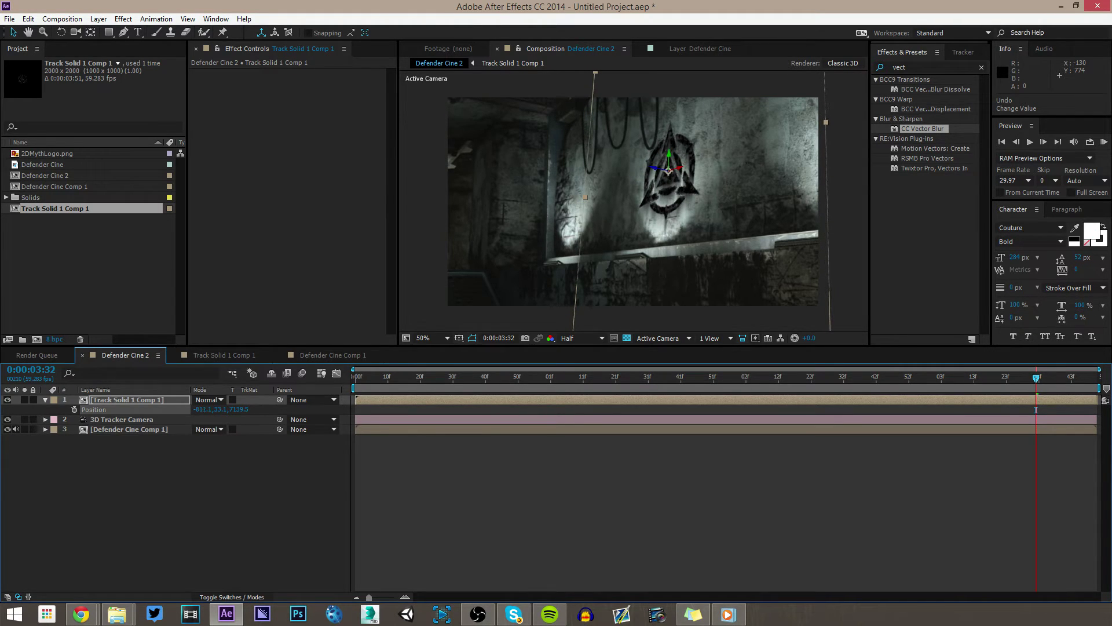
left_click(1036, 410)
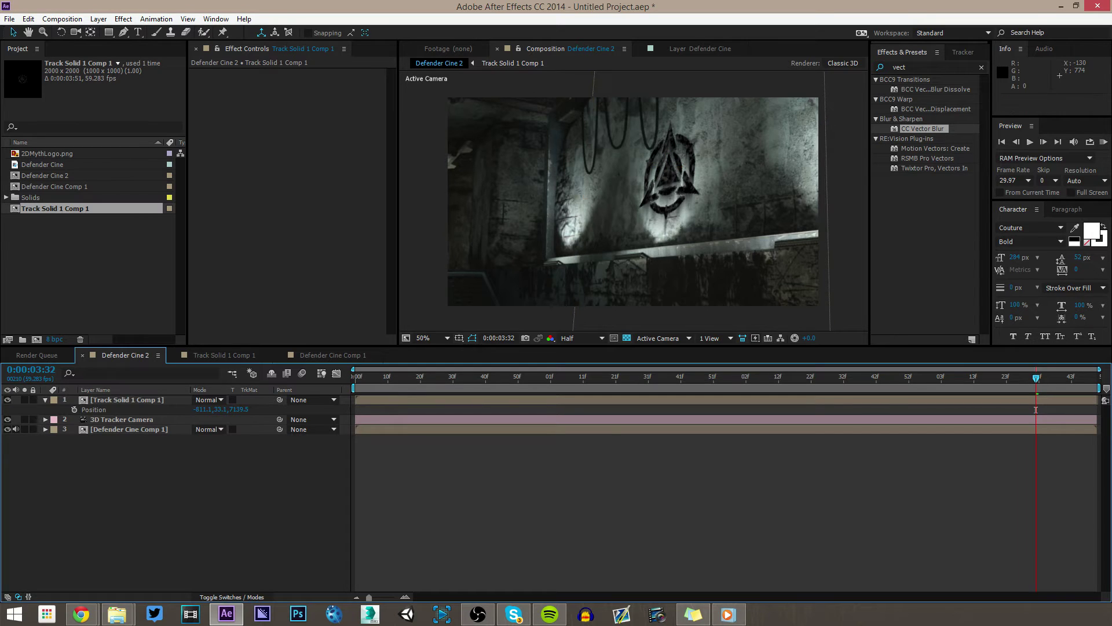
Check the logo near the end of the shot and set the Track Solid 1 Comp 1 layer's blending mode to Overlay
mouse_move(696, 377)
left_mouse_down()
mouse_move(464, 377)
mouse_move(711, 377)
left_mouse_up()
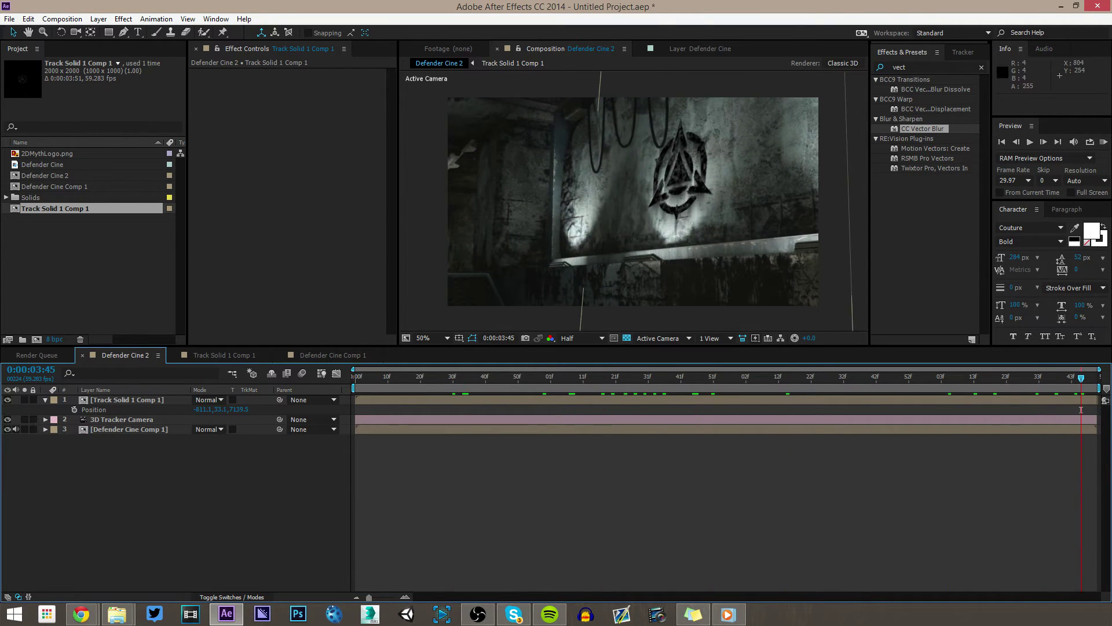
left_click(713, 400)
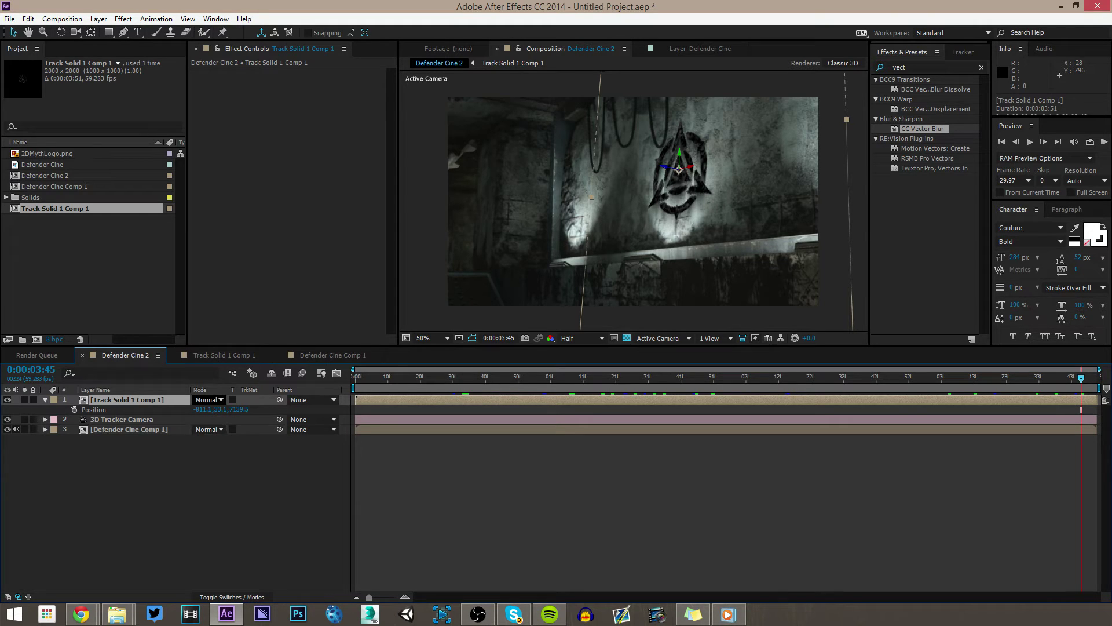
right_click(160, 400)
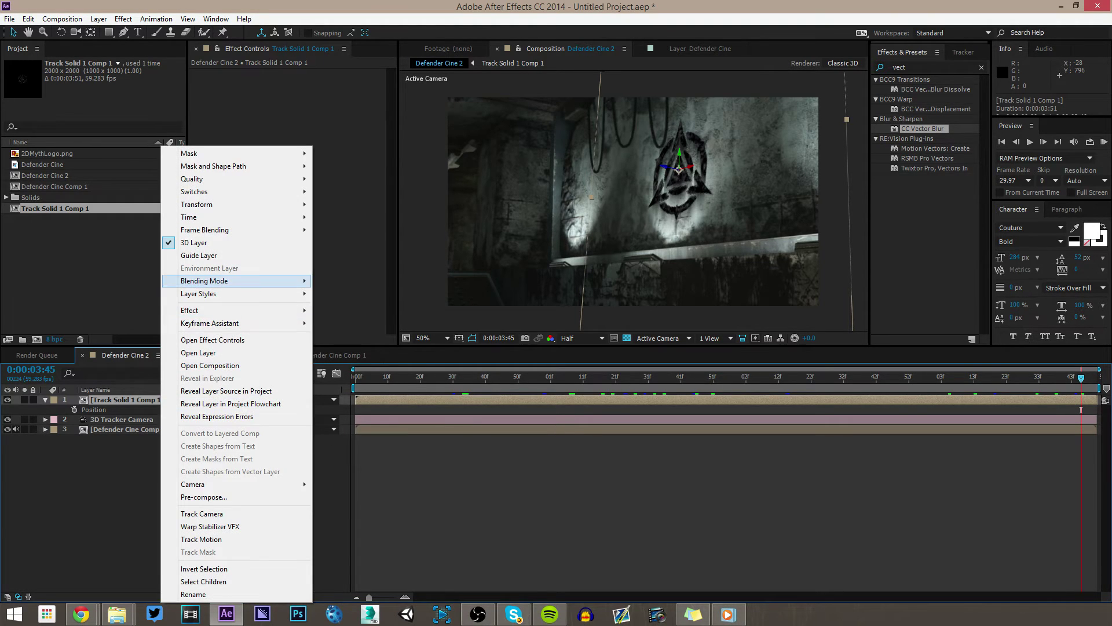
left_click(134, 492)
left_click(208, 399)
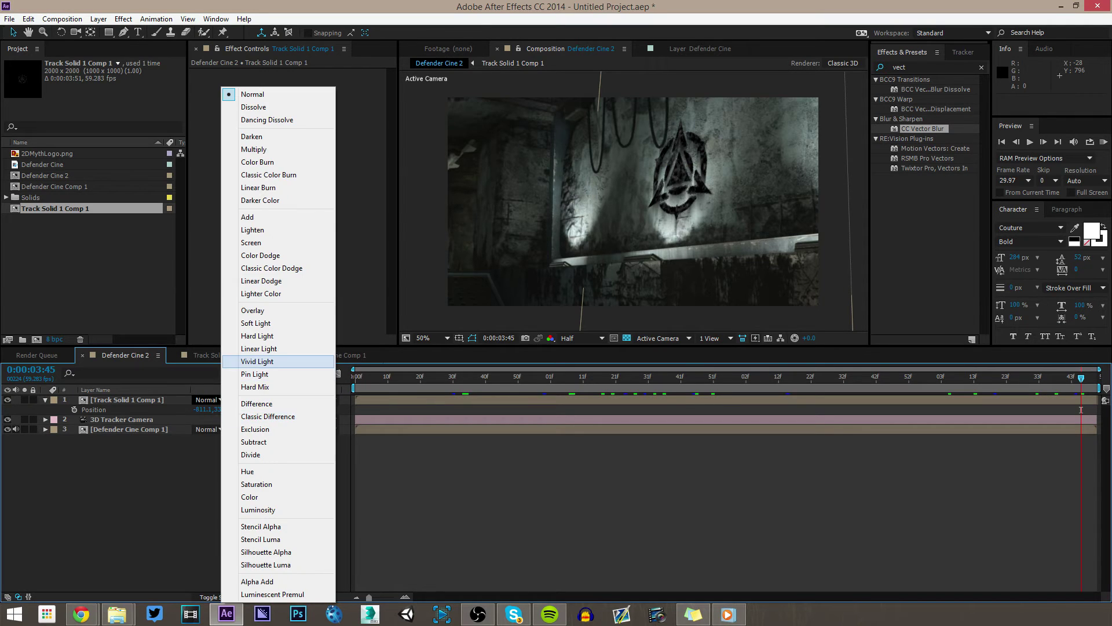
left_click(253, 310)
left_click(232, 492)
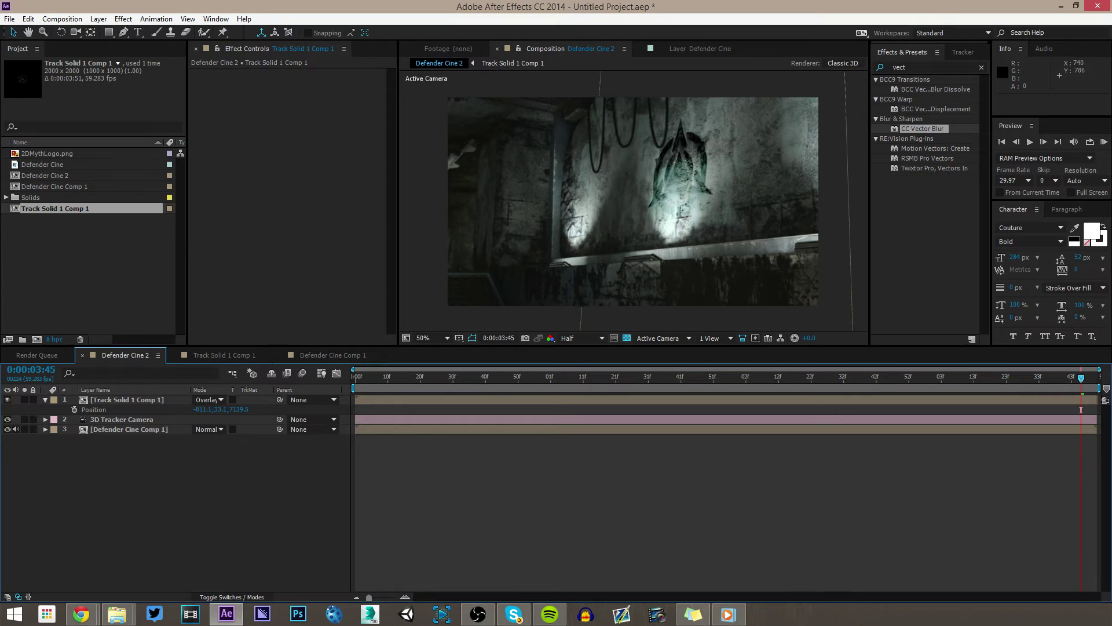
Create a null from the 3D Camera Tracker point at the lower-left corner of the wall's ledge, near the end of the shot
left_click_drag(1081, 378, 355, 378)
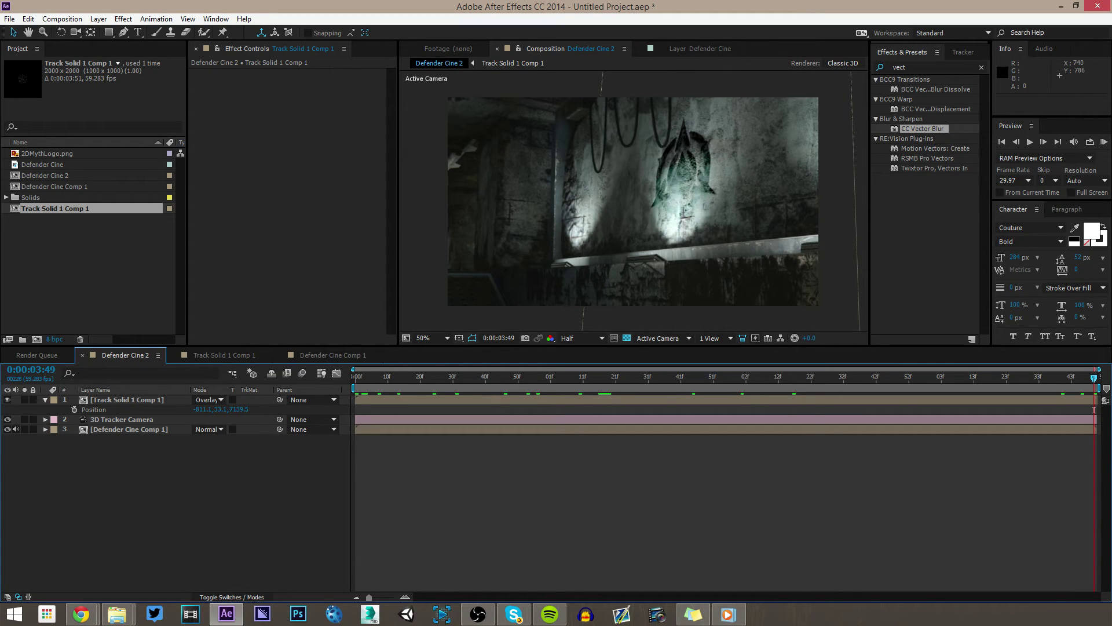
left_click(533, 214)
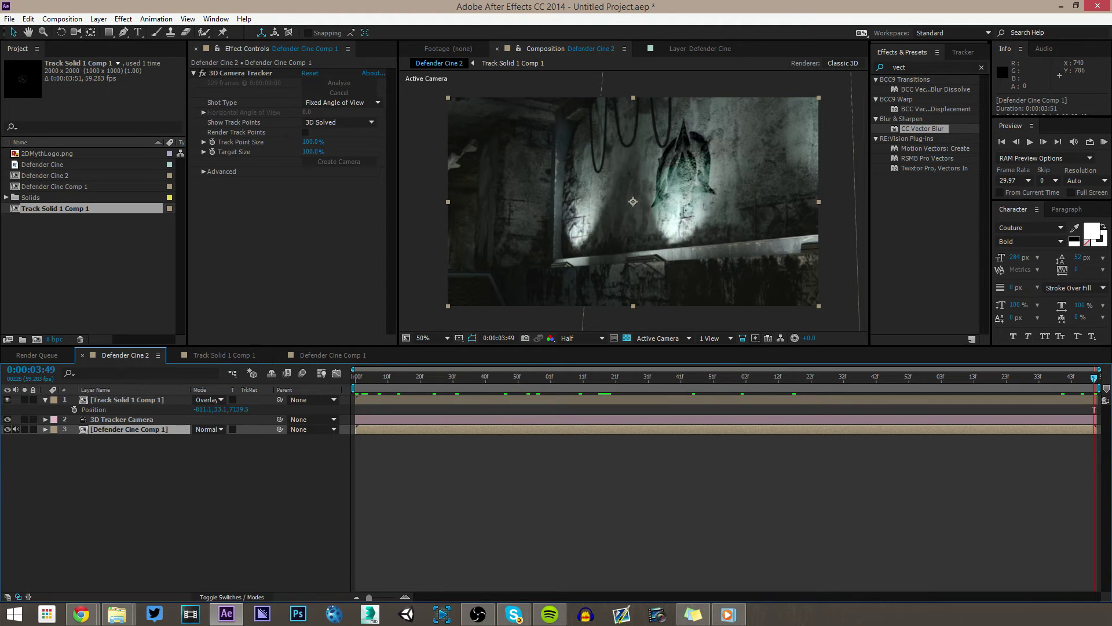
left_click(240, 73)
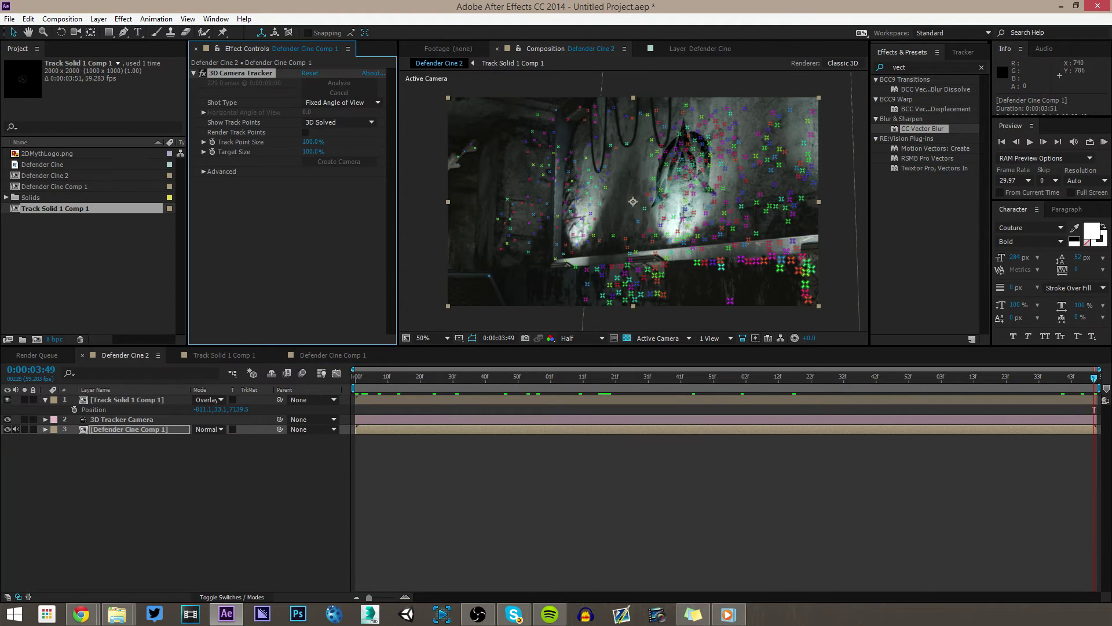
left_click(556, 492)
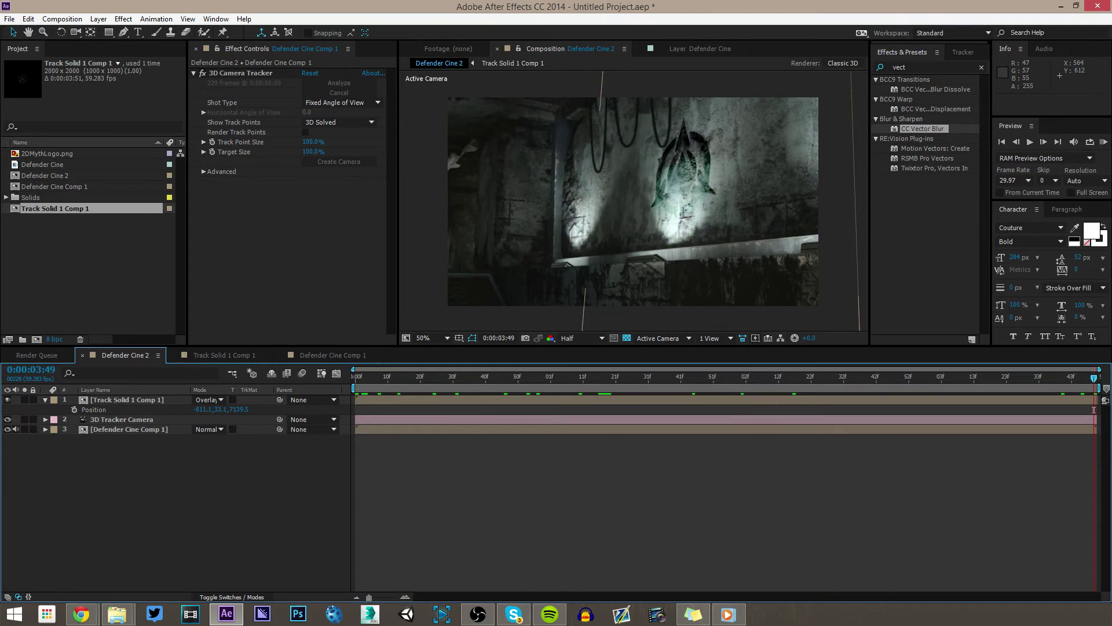
left_click(240, 73)
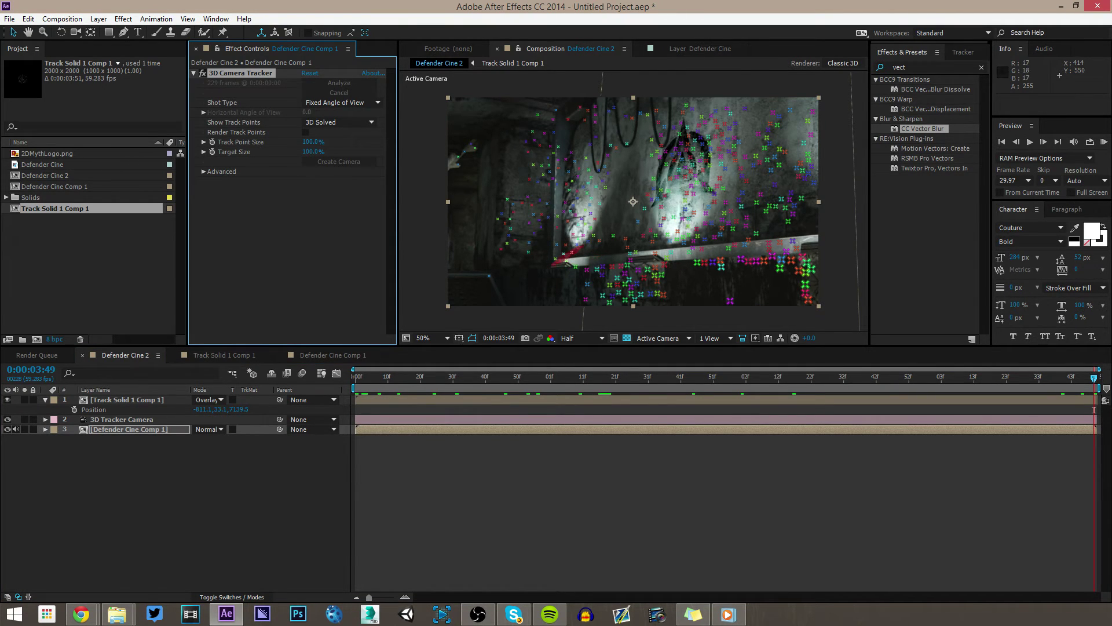
right_click(567, 261)
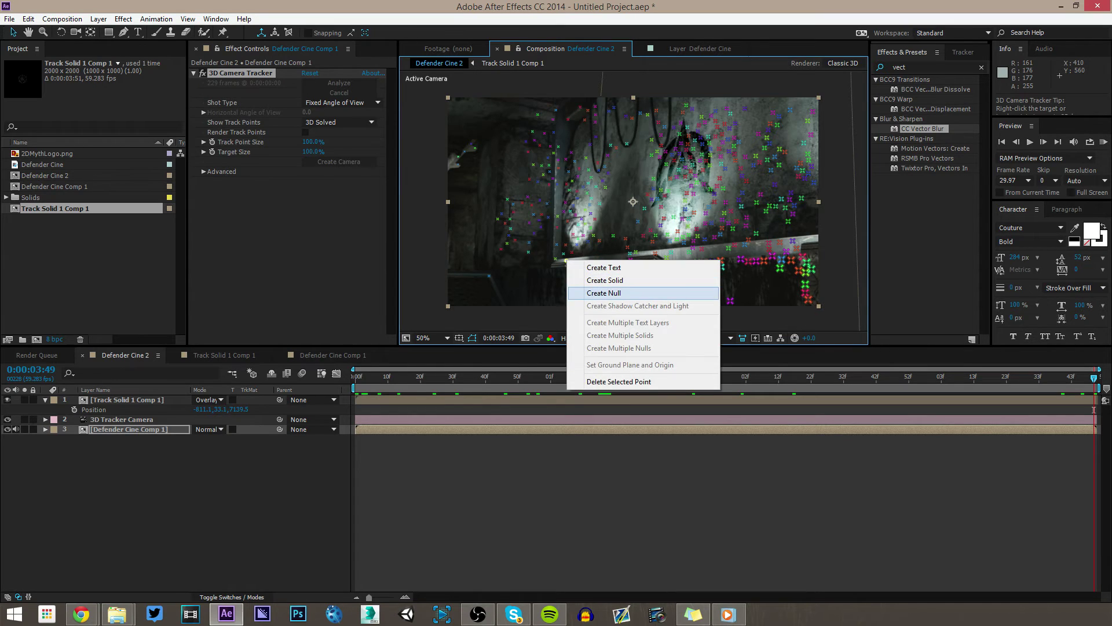
left_click(576, 293)
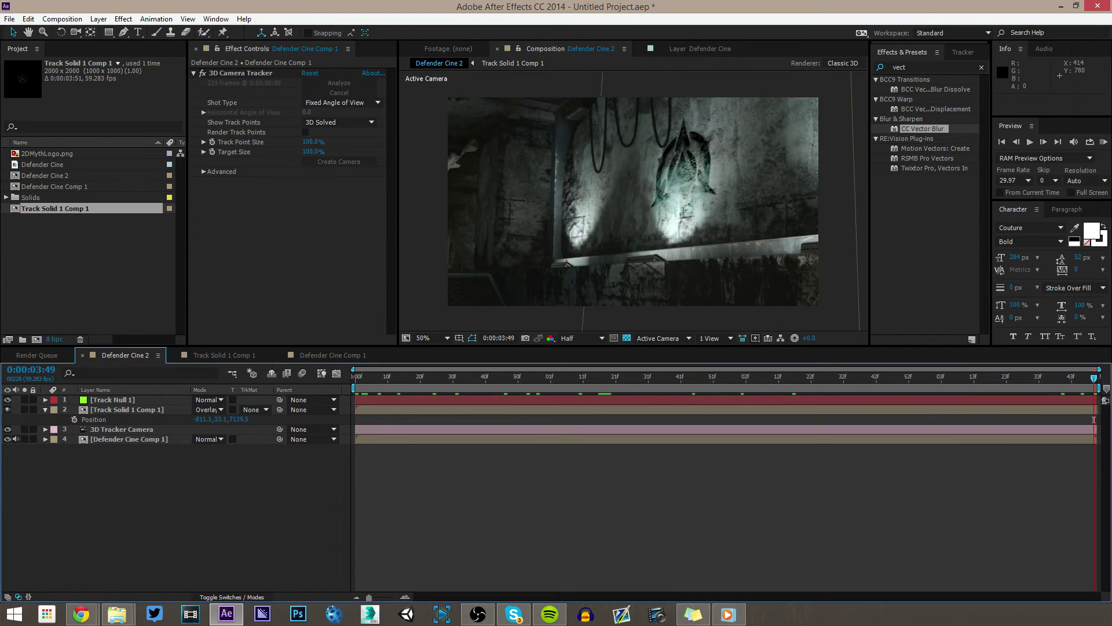
Check the track null's placement on the ledge corner and scrub the shot through to 0:00:03:49
left_click(565, 399)
left_click_drag(566, 260, 585, 257)
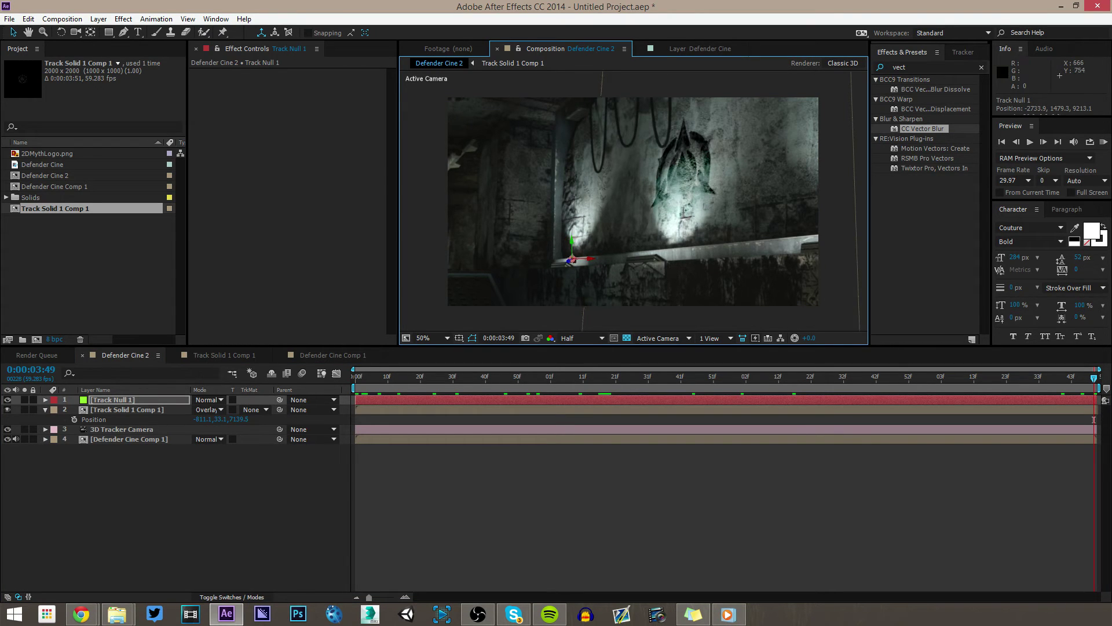
left_click(669, 377)
left_click(666, 492)
left_click_drag(669, 420, 1093, 419)
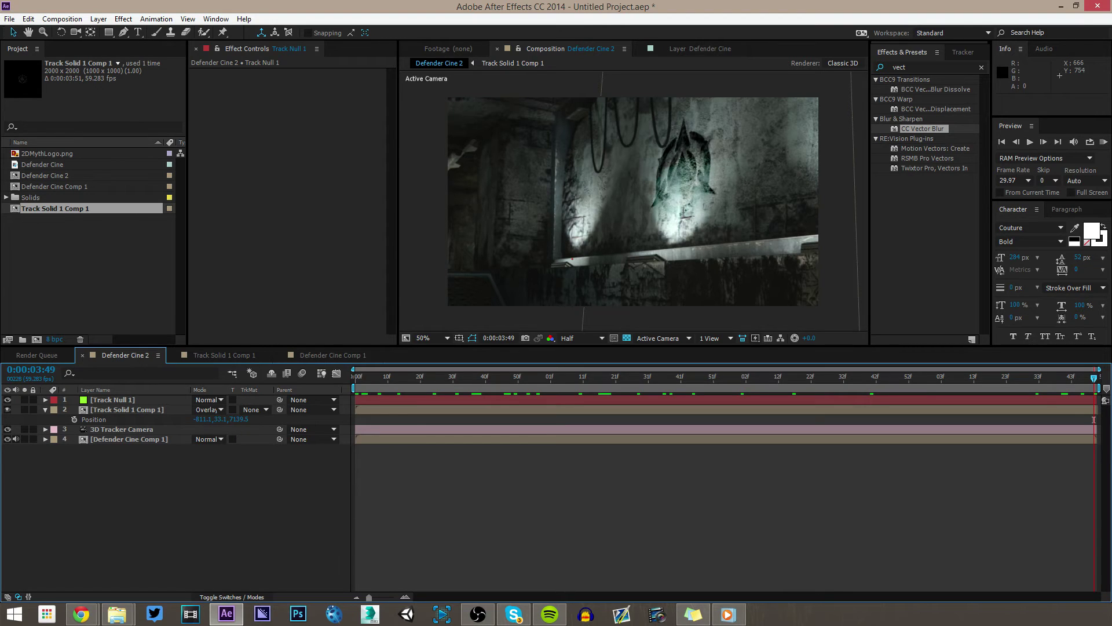
Add a Point light named Light 1 with its intensity set to 0%
key("ctrl+y")
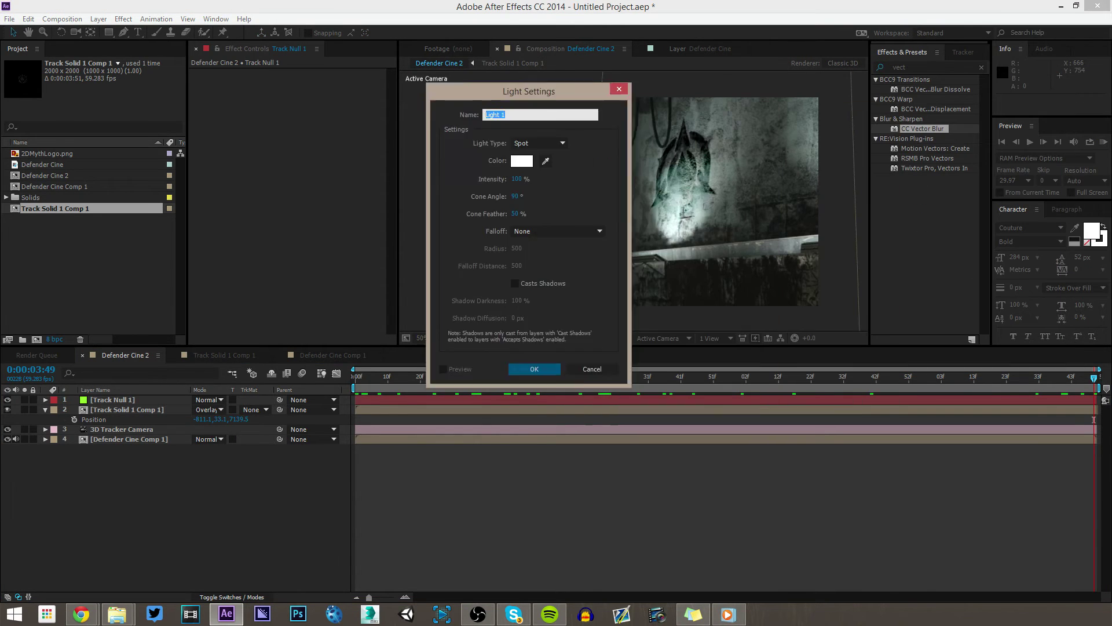
mouse_move(532, 91)
left_mouse_down()
mouse_move(542, 190)
mouse_move(576, 190)
left_mouse_up()
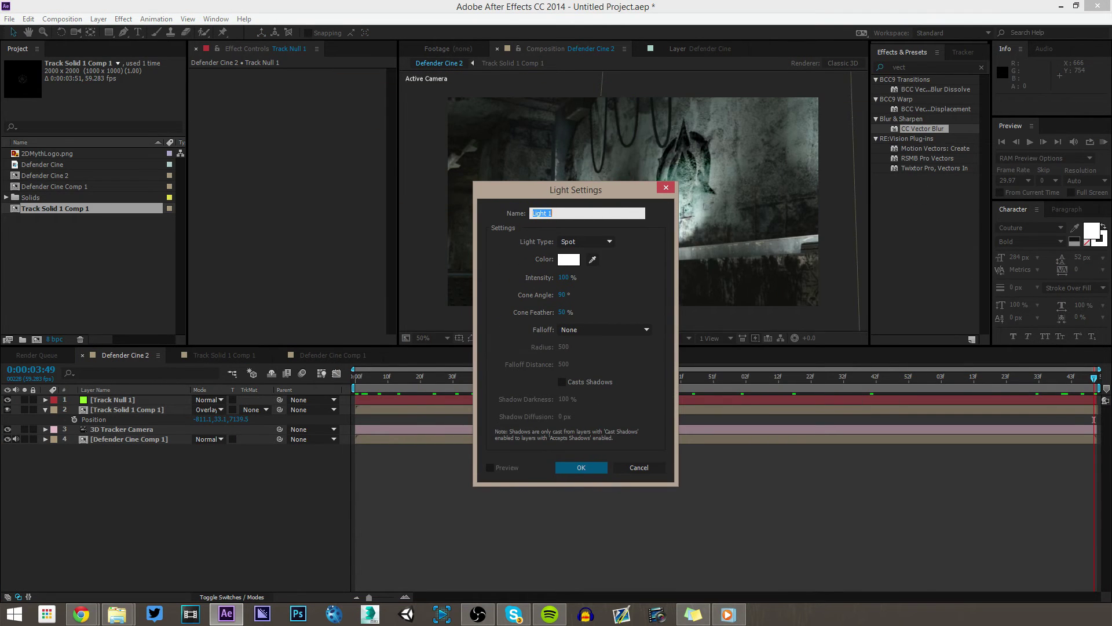
left_click(586, 241)
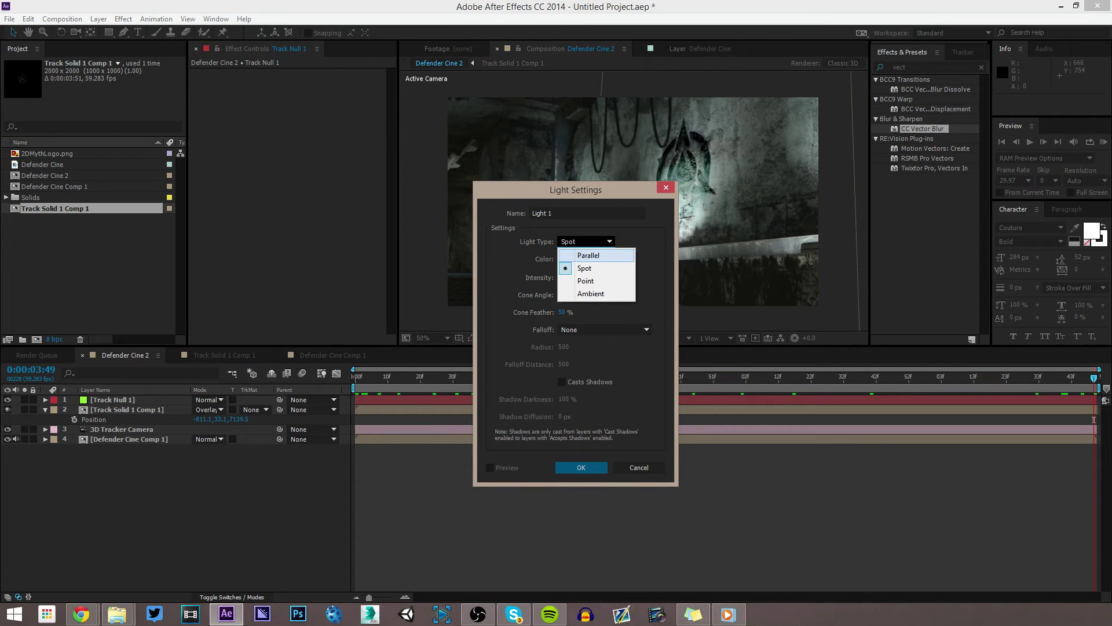
key("Return")
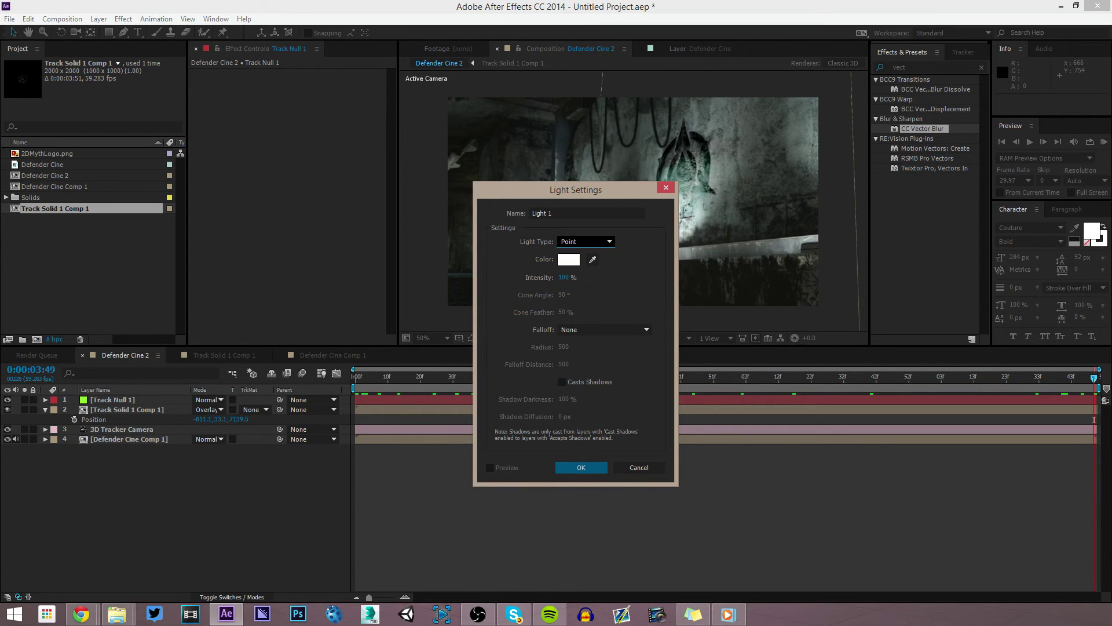
left_click(564, 278)
type("0")
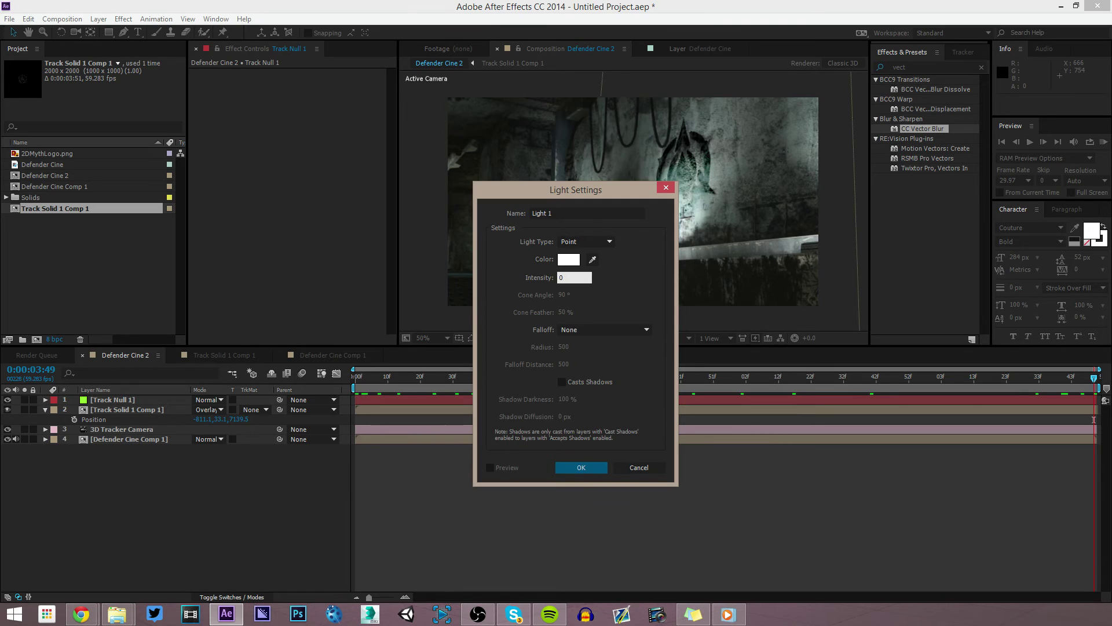
key("Return")
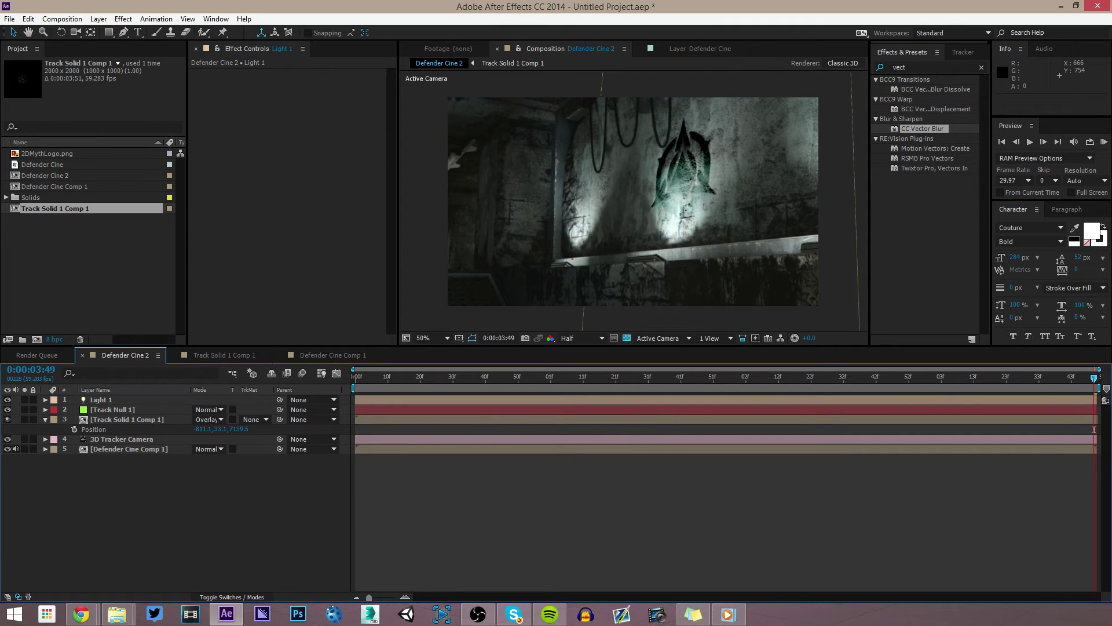
Preview how the new light affects the logo, stop at 0:00:03:03, and expand the Light 1 layer's properties
key("space")
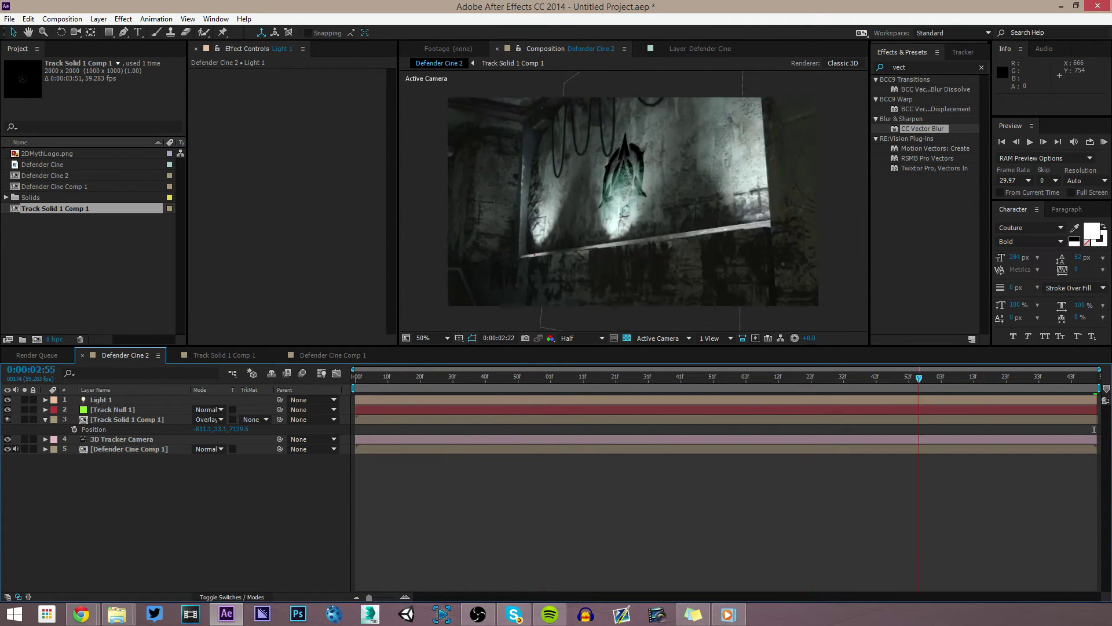
left_click_drag(1093, 429, 941, 429)
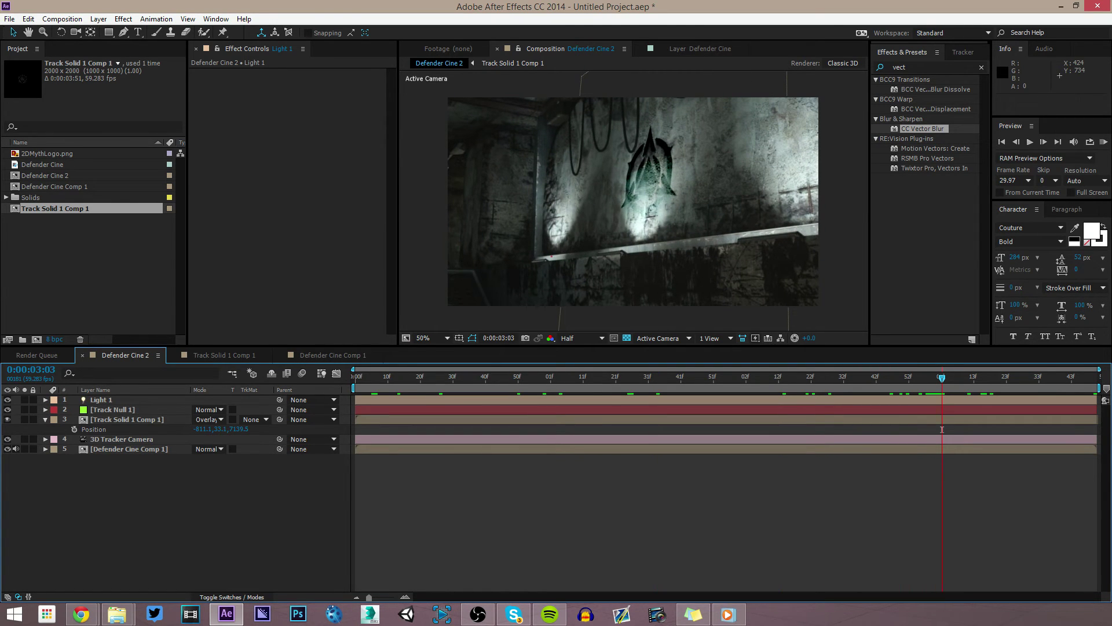
left_click(101, 400)
left_click(46, 400)
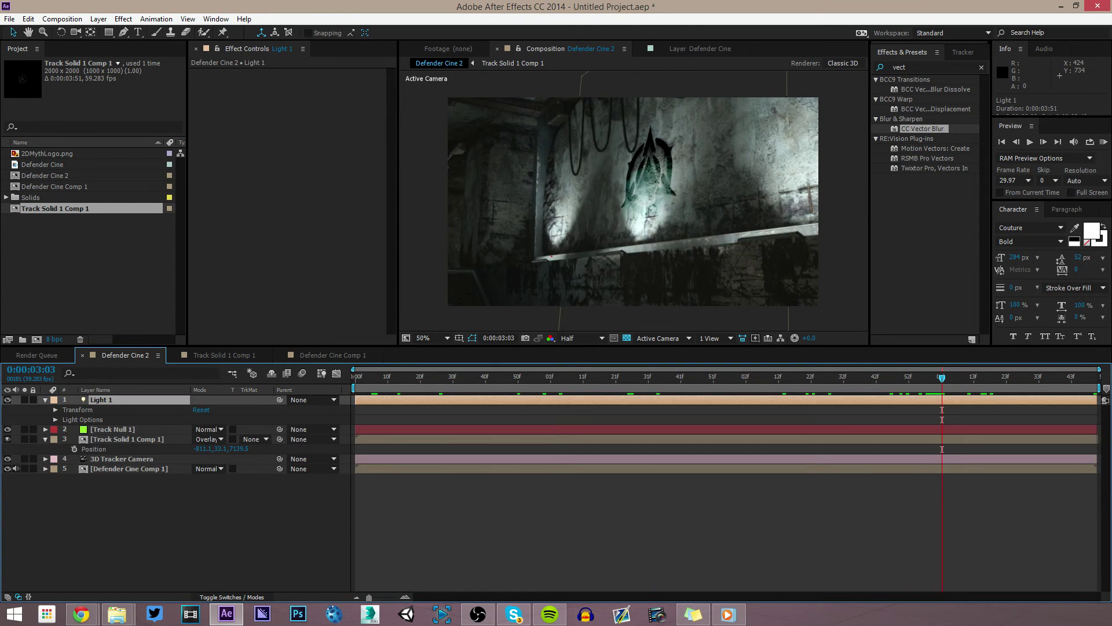
key("ctrl+shift+a")
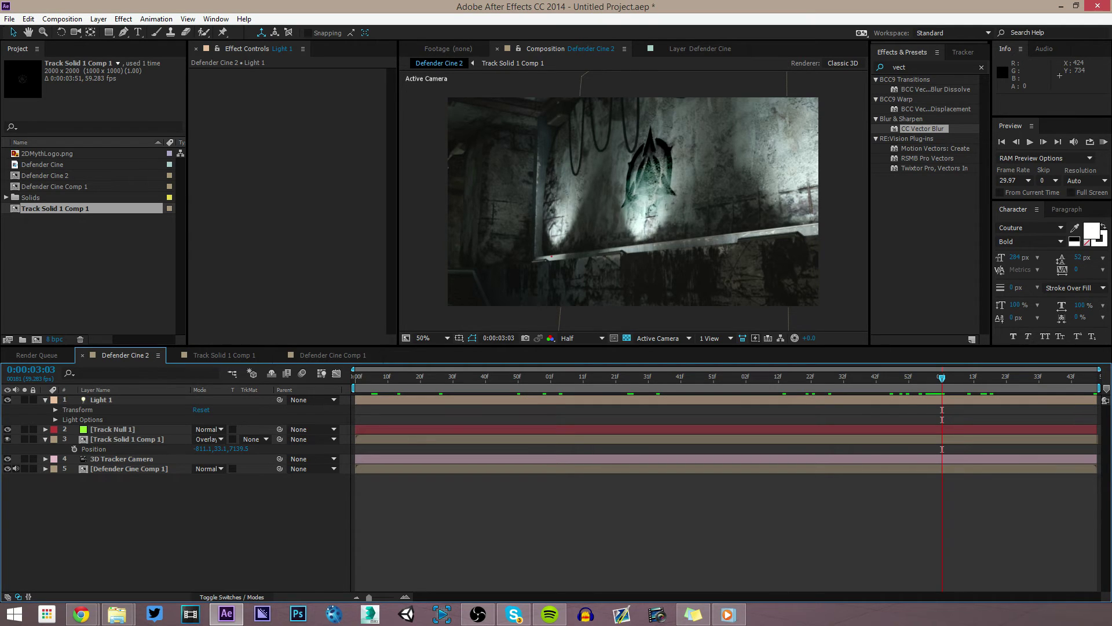
key("KP_1")
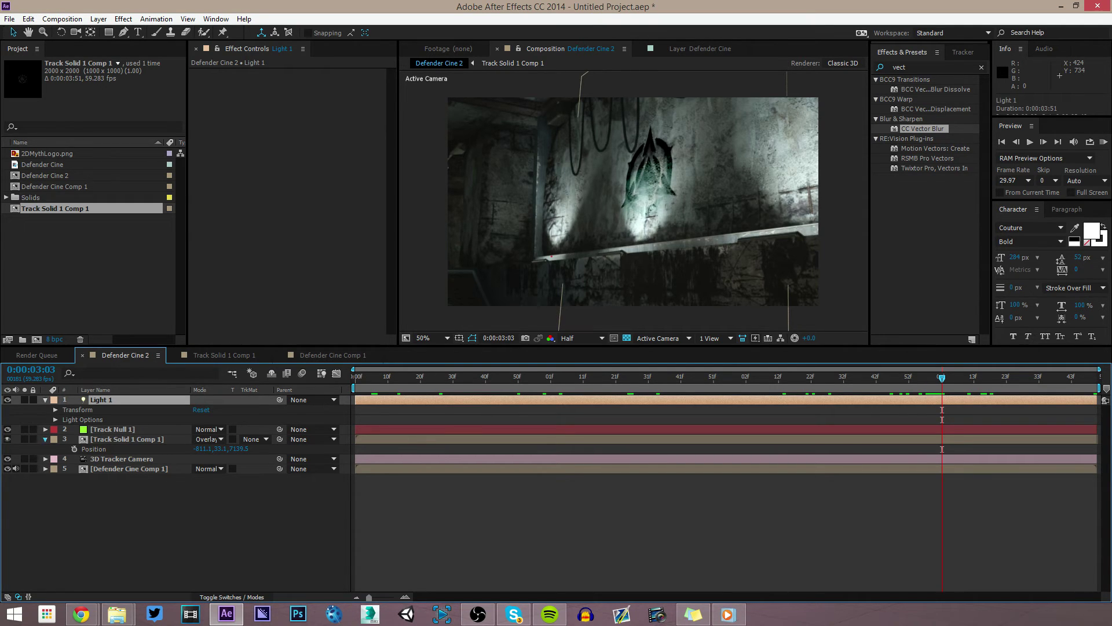
Turn off Accepts Lights in the Track Solid 1 Comp 1 layer's material options and play back the shot
left_click(46, 439)
left_click(45, 439)
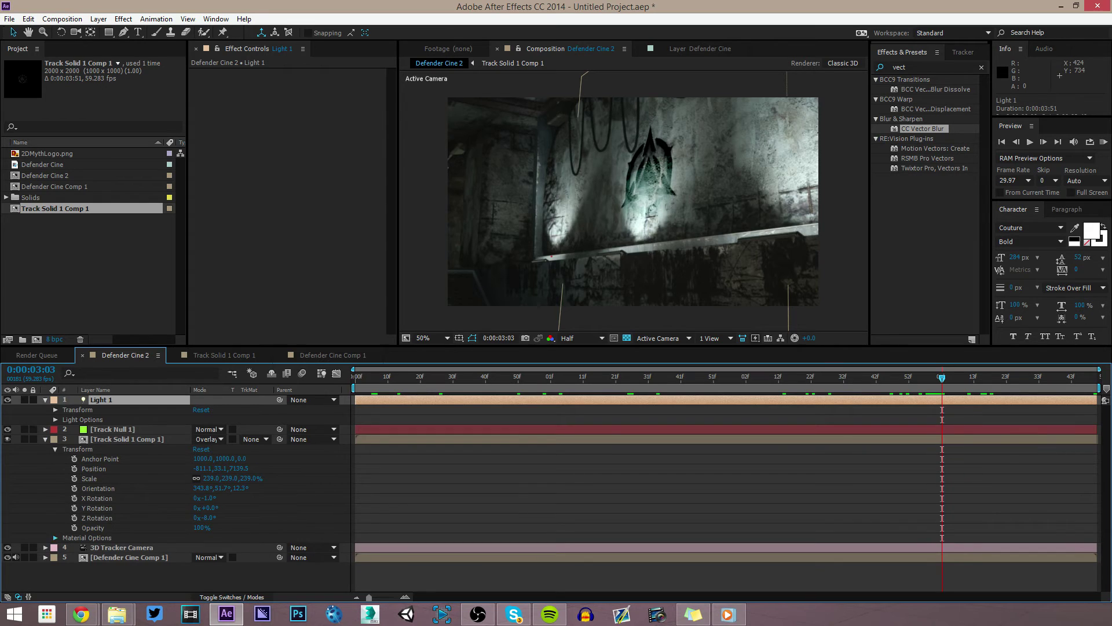
left_click(55, 537)
scroll(174, 493, "down", 2)
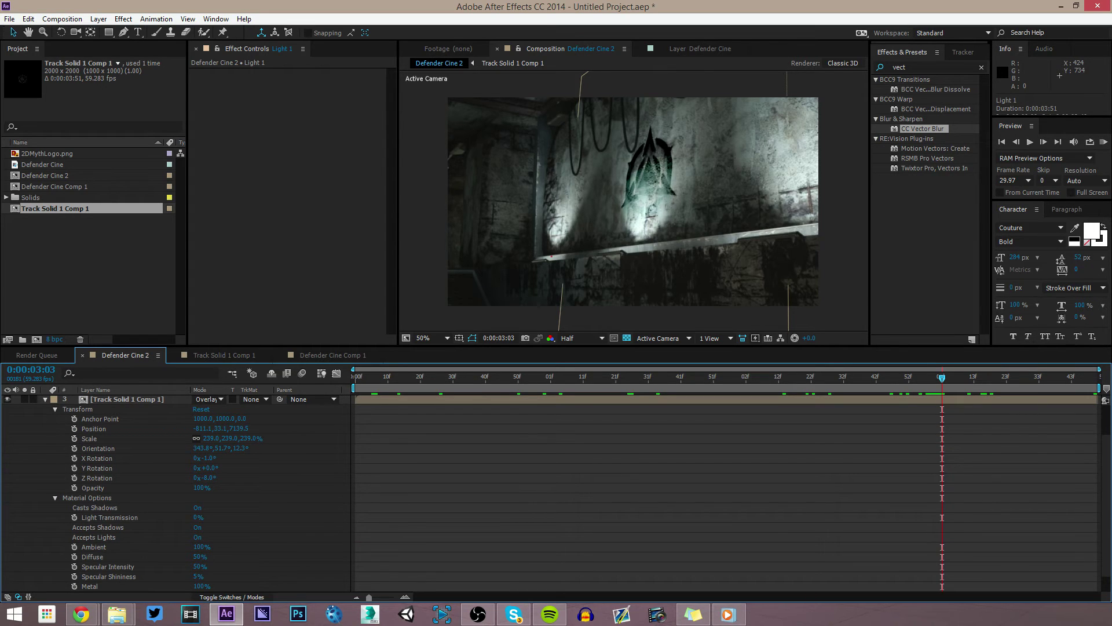
left_click(198, 537)
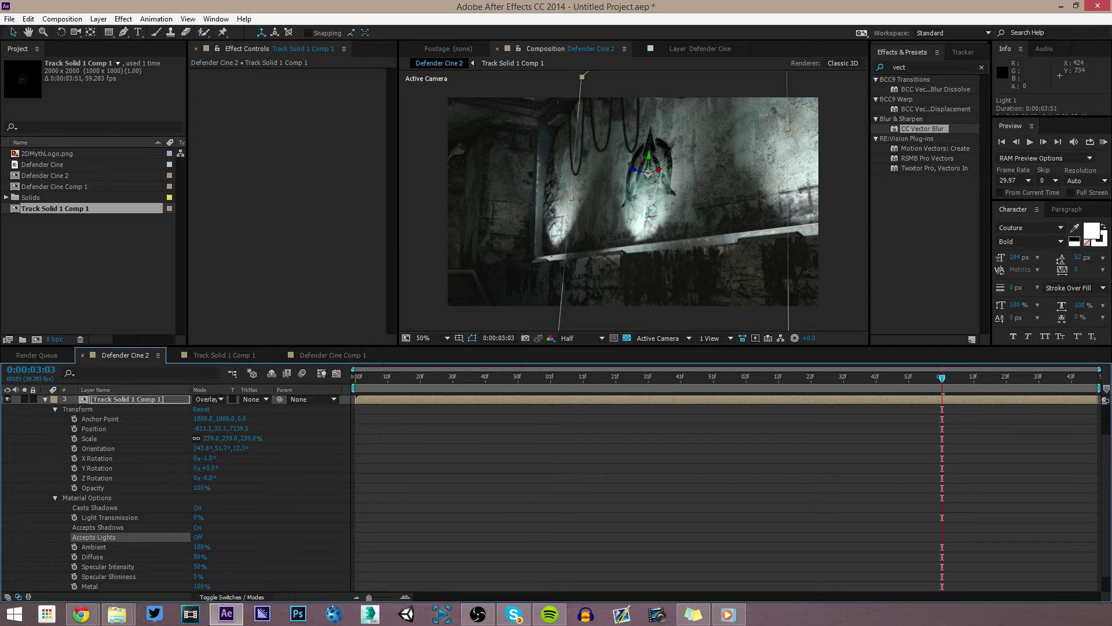
key("ctrl+shift+a")
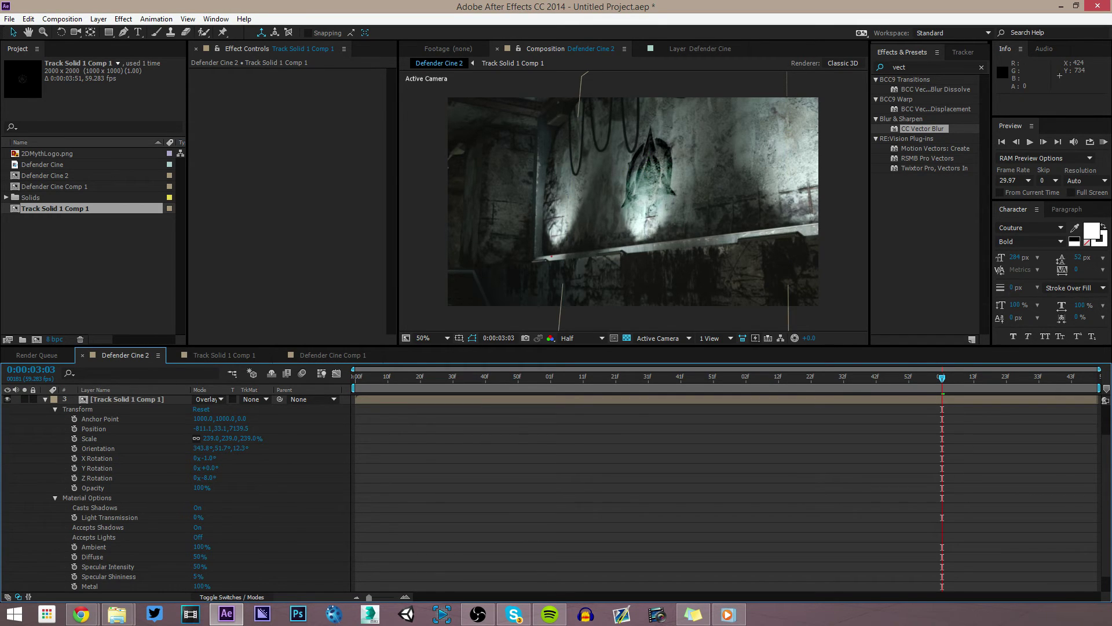
left_click(45, 399)
left_click(102, 400)
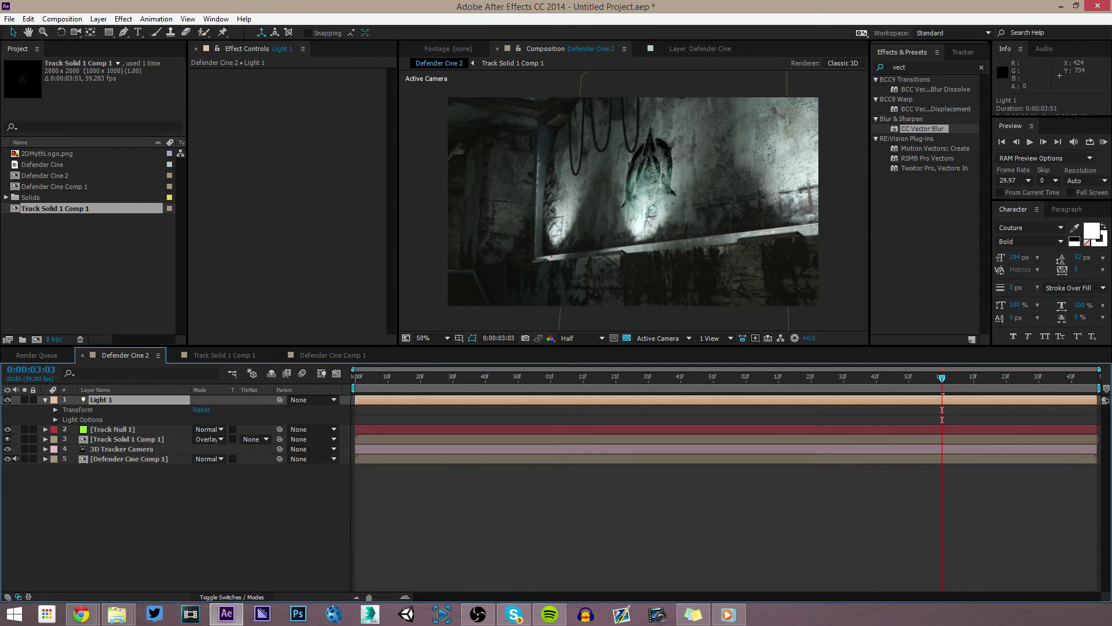
key("space")
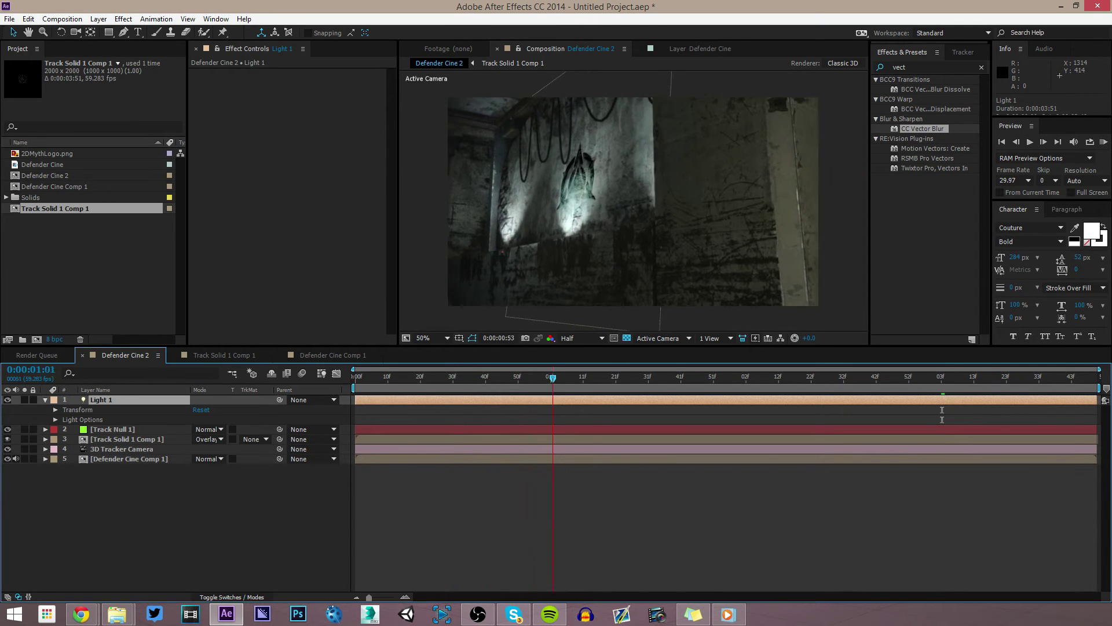
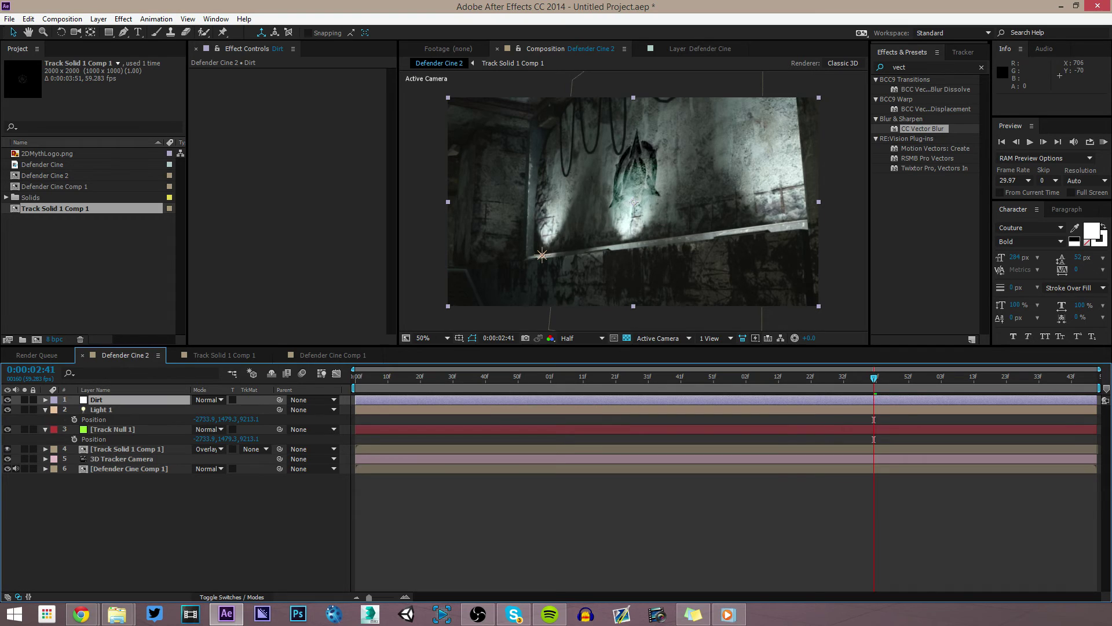
Apply the Optical Flares effect to the Dirt layer and set its positioning source type to Track Lights
left_click(900, 67)
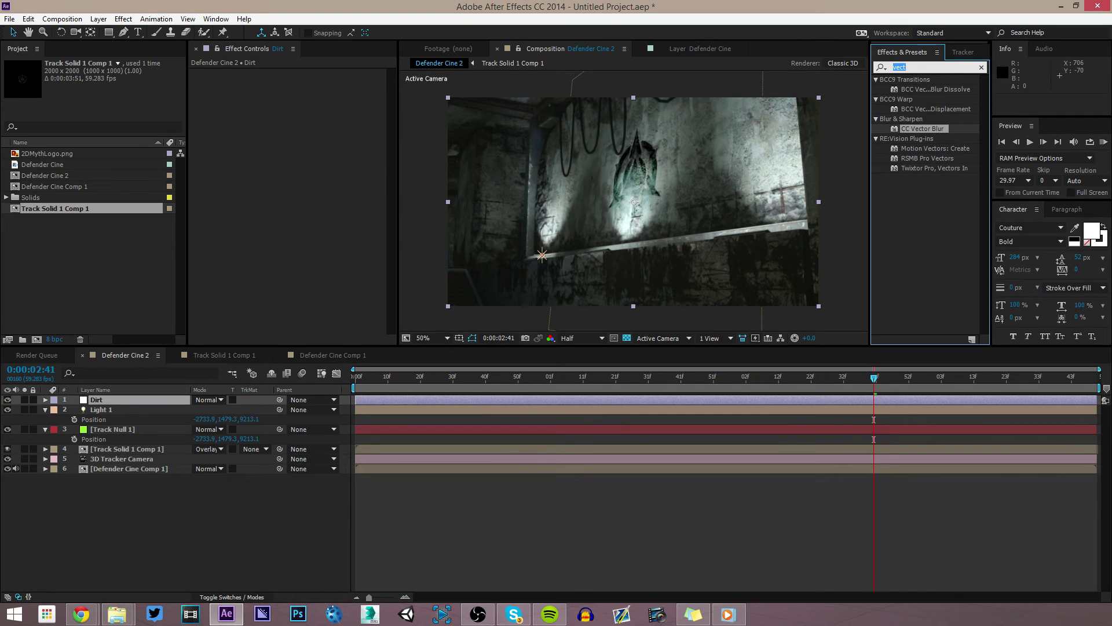
type("optic")
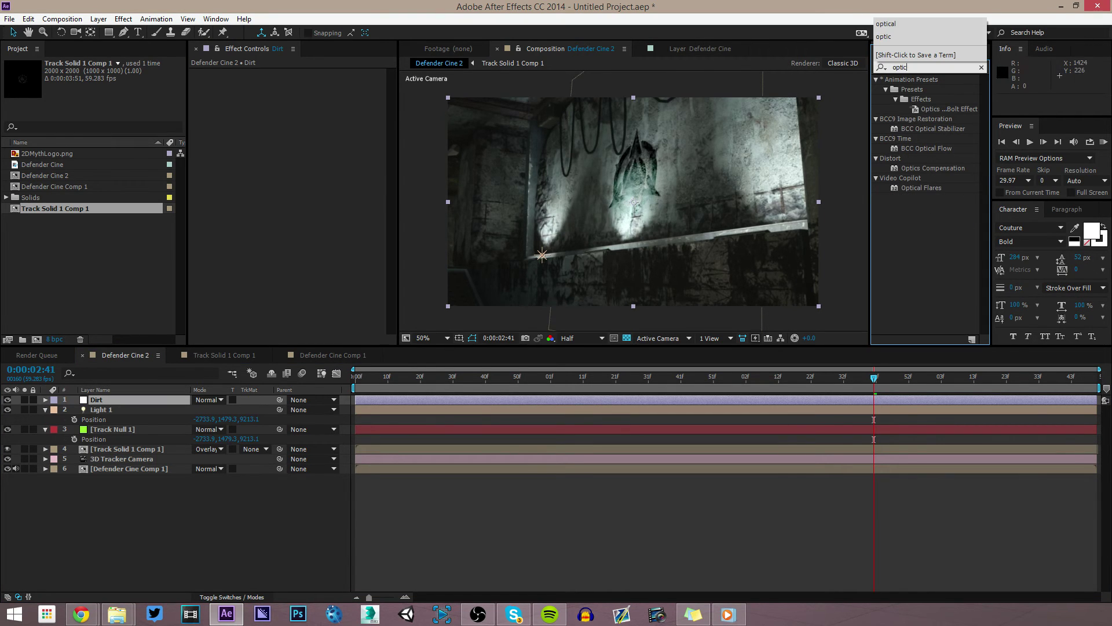
left_click_drag(920, 187, 755, 405)
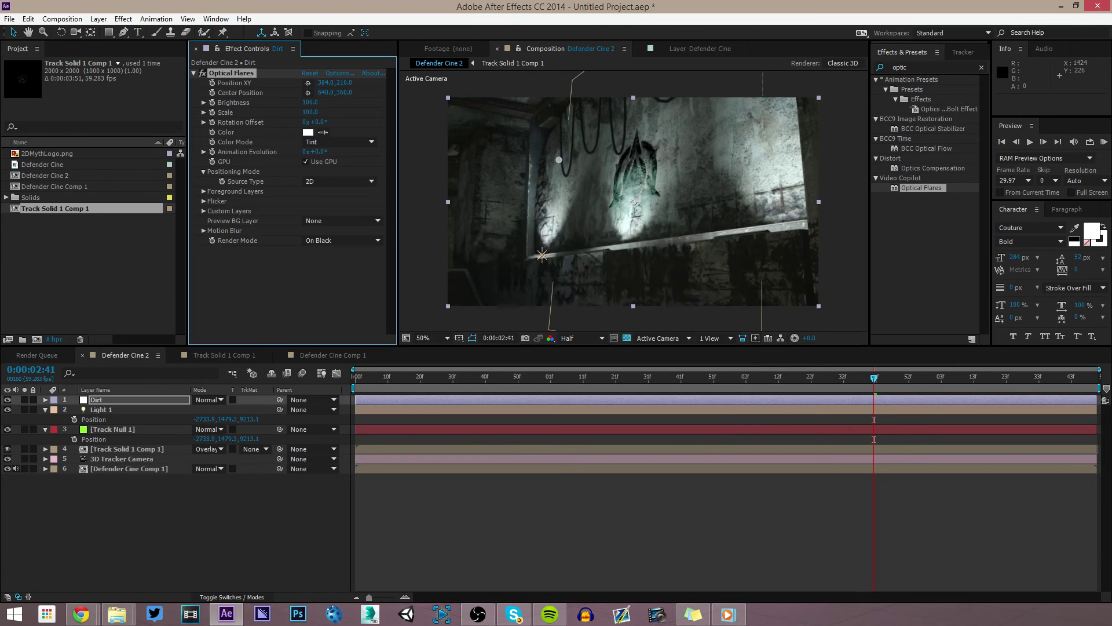
left_click(339, 141)
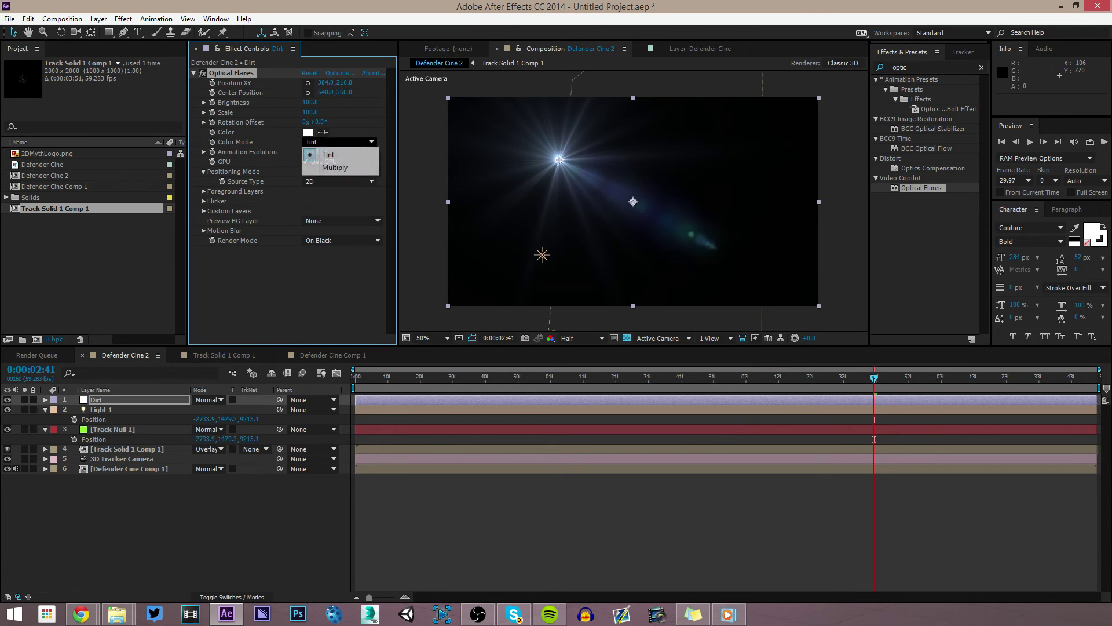
left_click(333, 150)
left_click(339, 182)
left_click(341, 219)
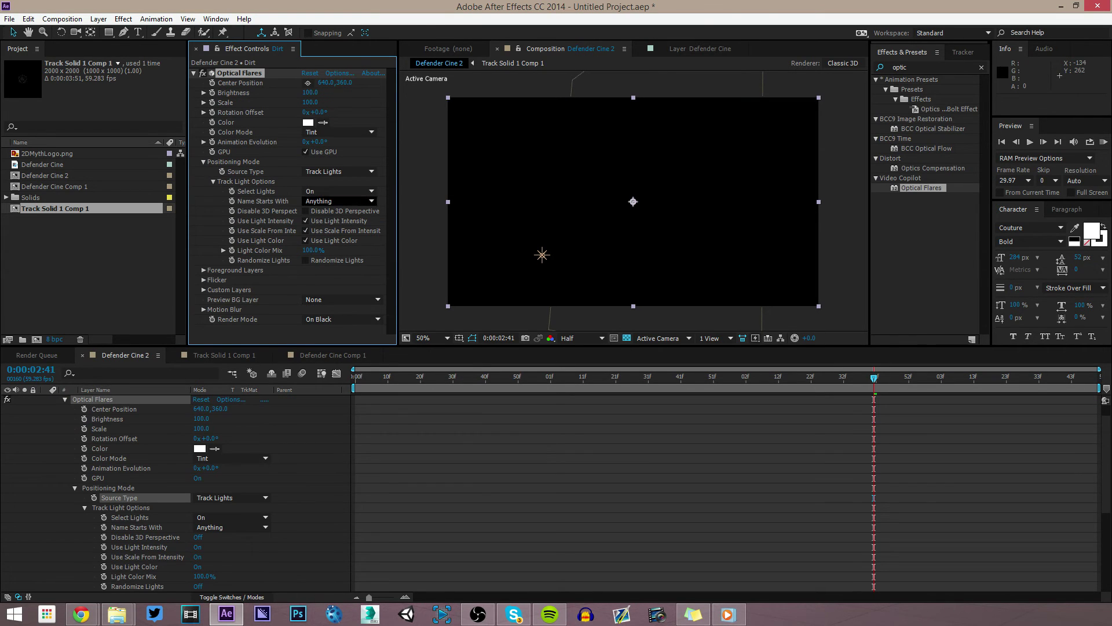
Turn off Use Light Intensity, Use Scale From Intensity and Use Light Color for the flare, keeping its 3D perspective enabled
left_click(305, 211)
left_click(305, 221)
left_click(306, 230)
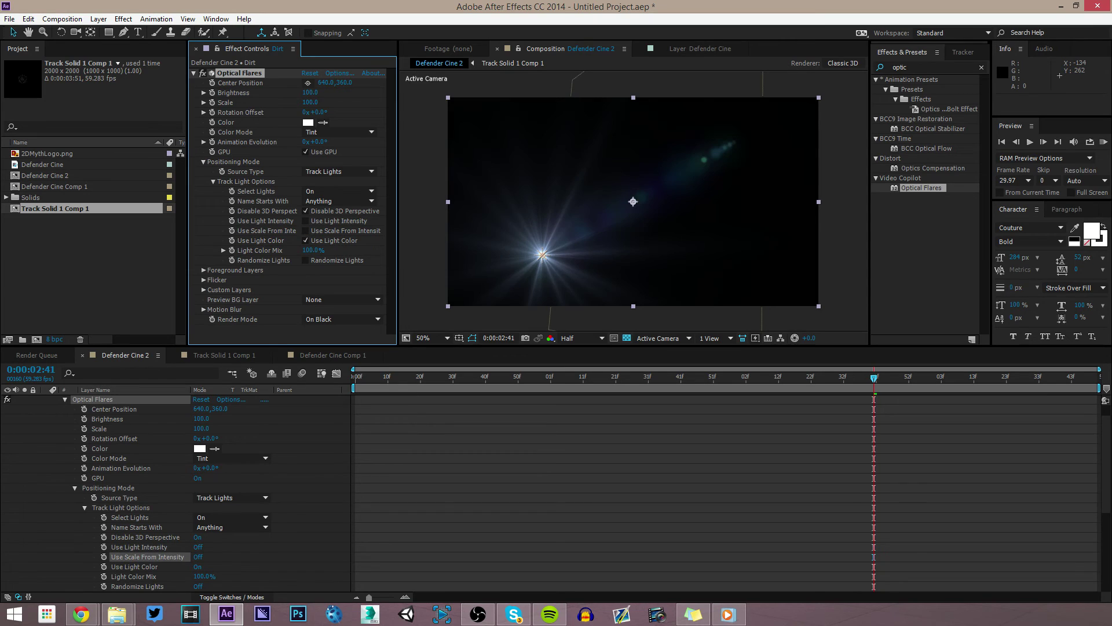
left_click(305, 241)
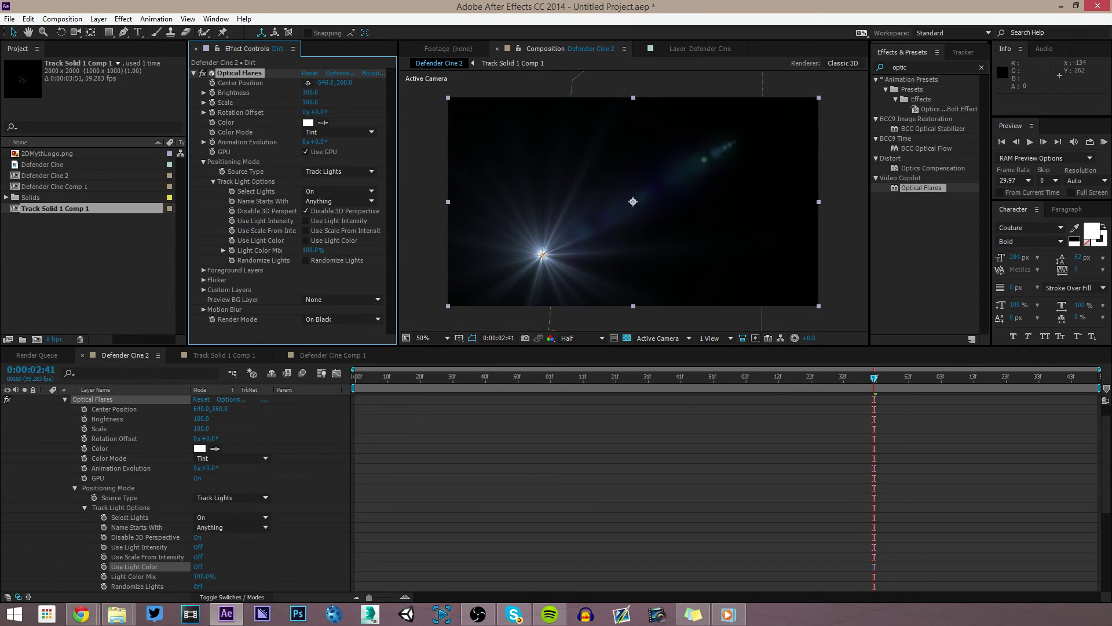
left_click(306, 211)
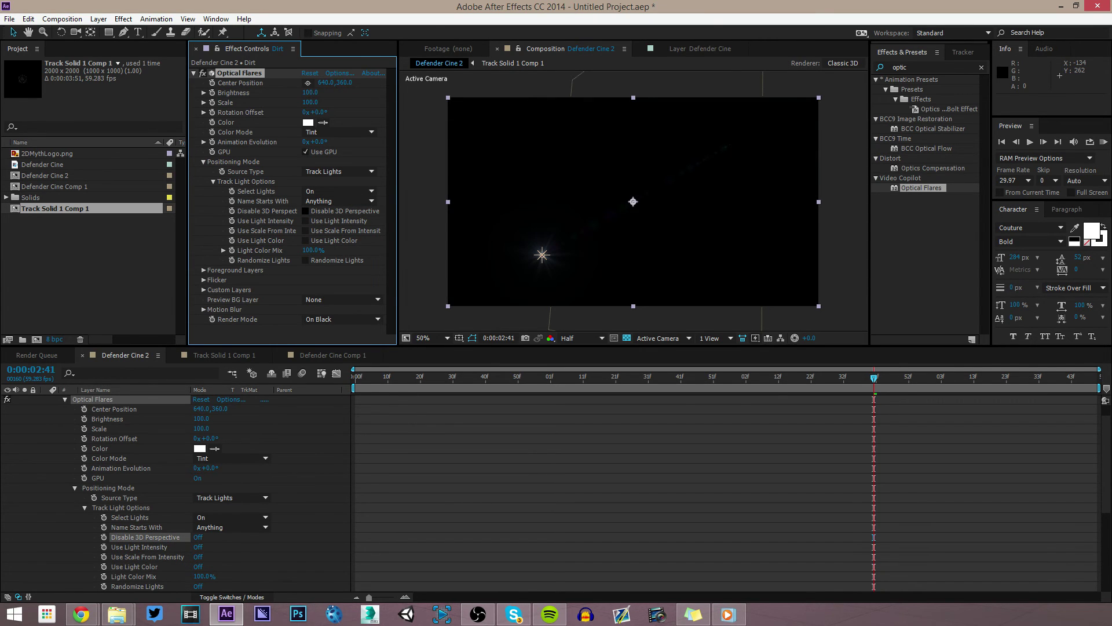
Undo the last change to the flare's Disable 3D Perspective option and scrub back to 0:00:01:12
left_click(313, 280)
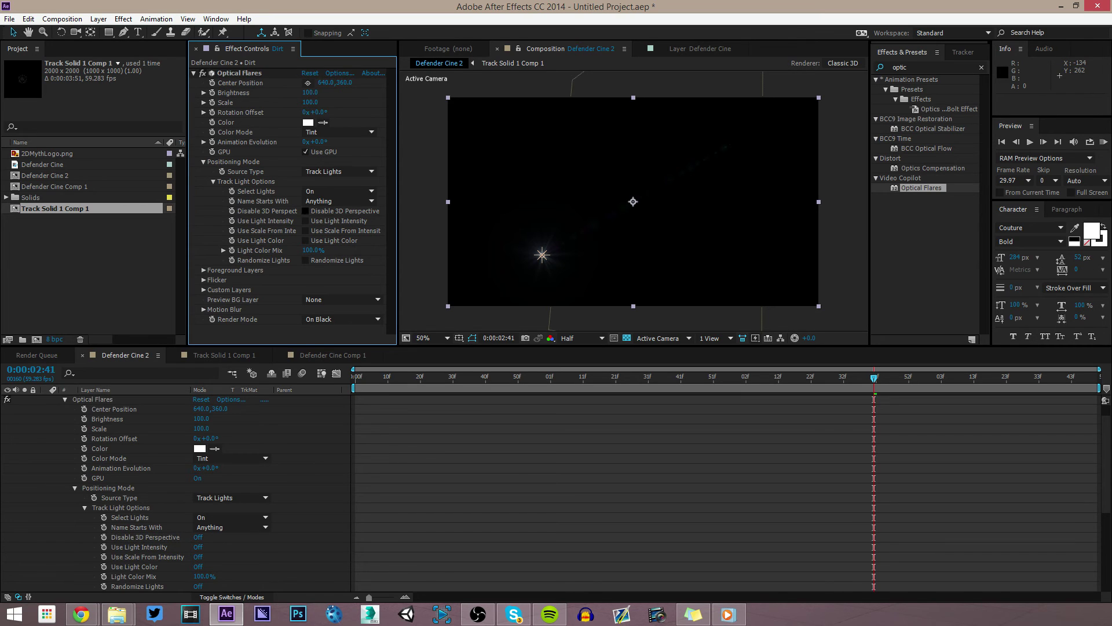
key("ctrl+z")
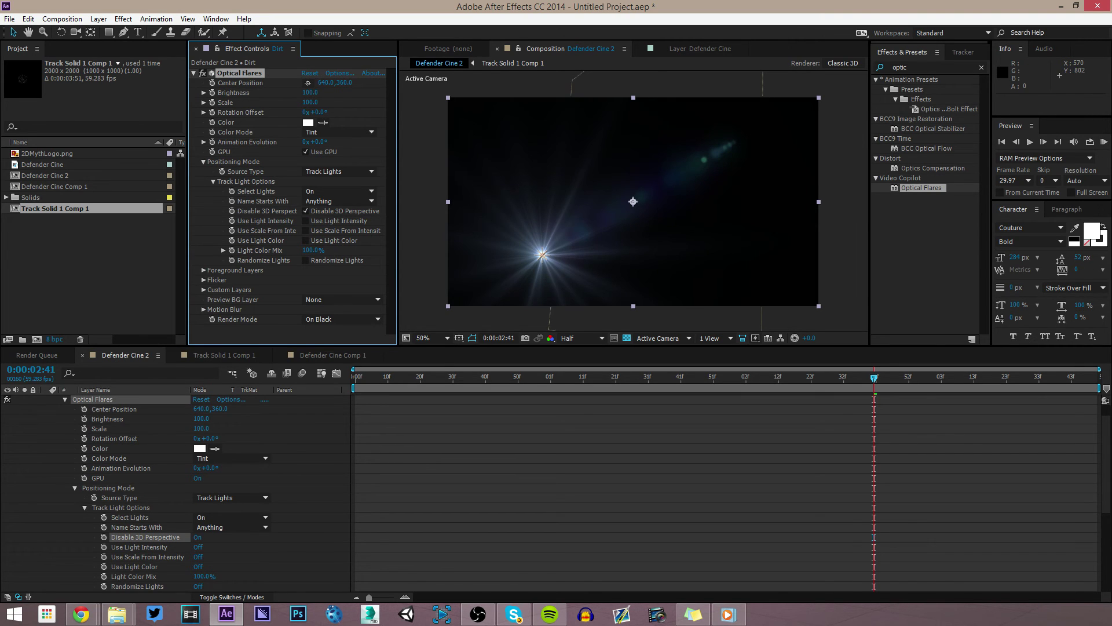
left_click_drag(874, 377, 702, 377)
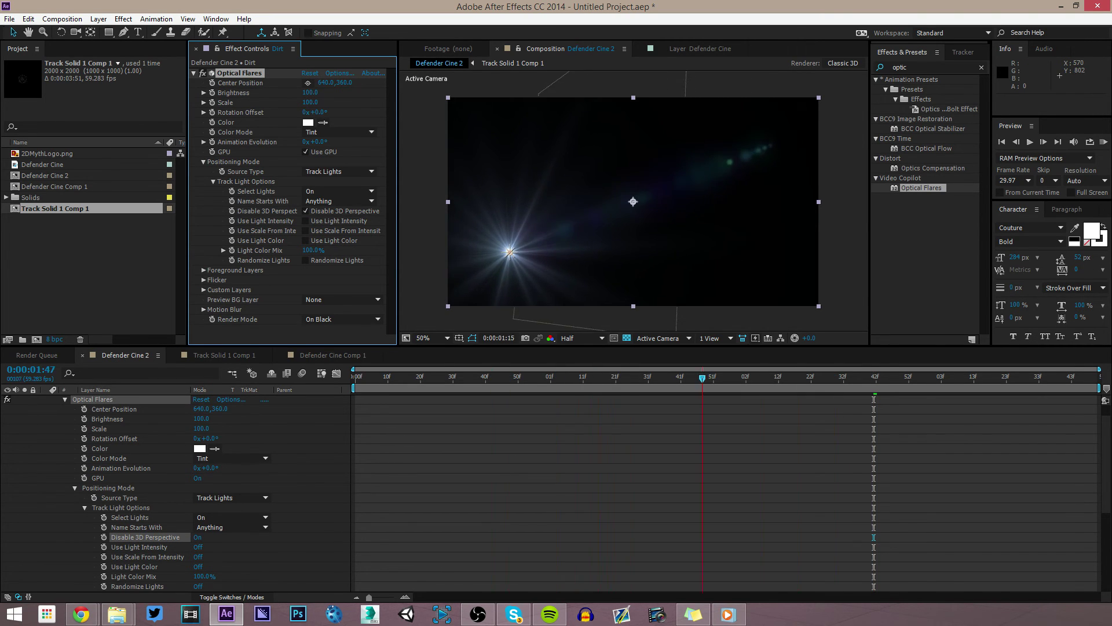
Set the Optical Flares render mode to Over Original and play back the shot, stopping at 0:00:02:48
left_click(342, 320)
left_click(342, 319)
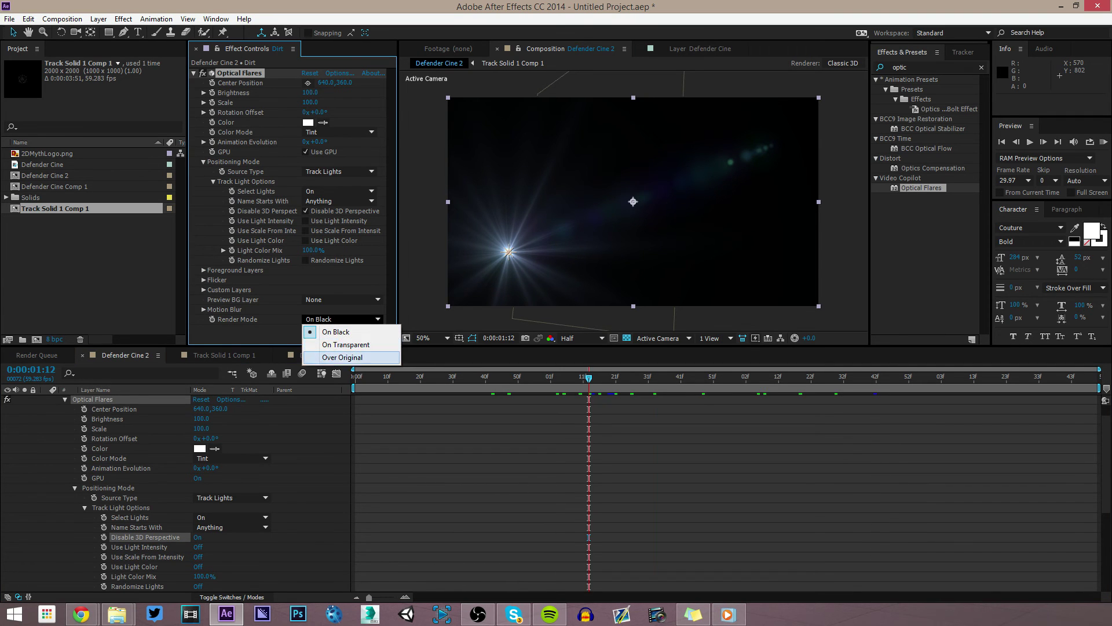
left_click(342, 357)
key("space")
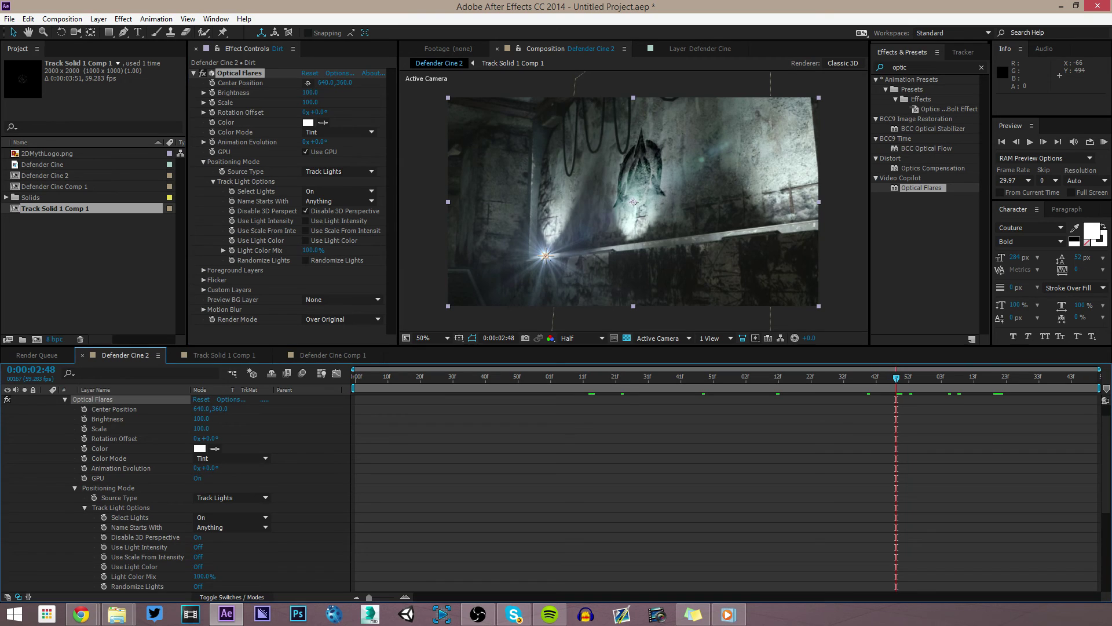
Open the Optical Flares options and clear all lens objects from the flare's stack
left_click(339, 73)
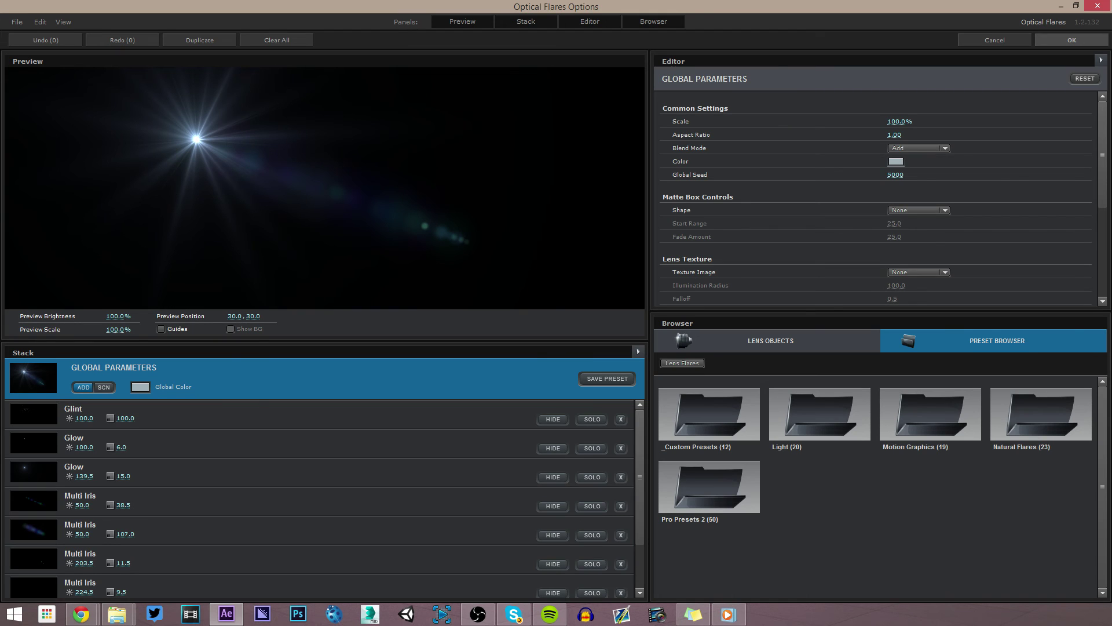
left_click(276, 40)
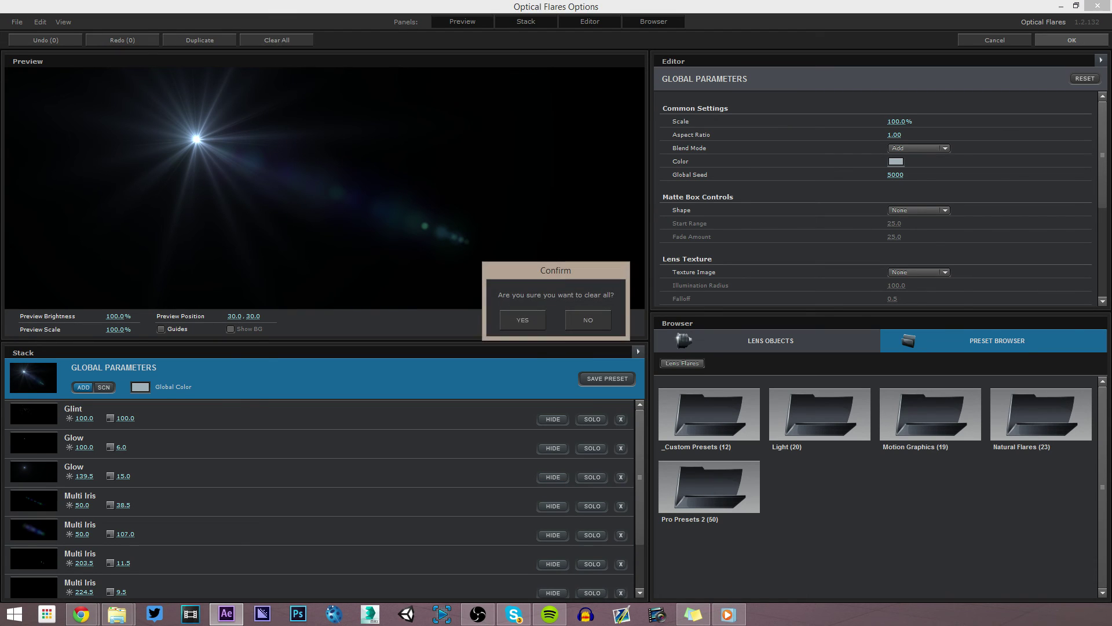
left_click(522, 319)
Set the lens texture image to Dirty with illumination radius 112.5, falloff 1.0 and brightness 100, accept the options and preview the shot
scroll(874, 197, "down", 4)
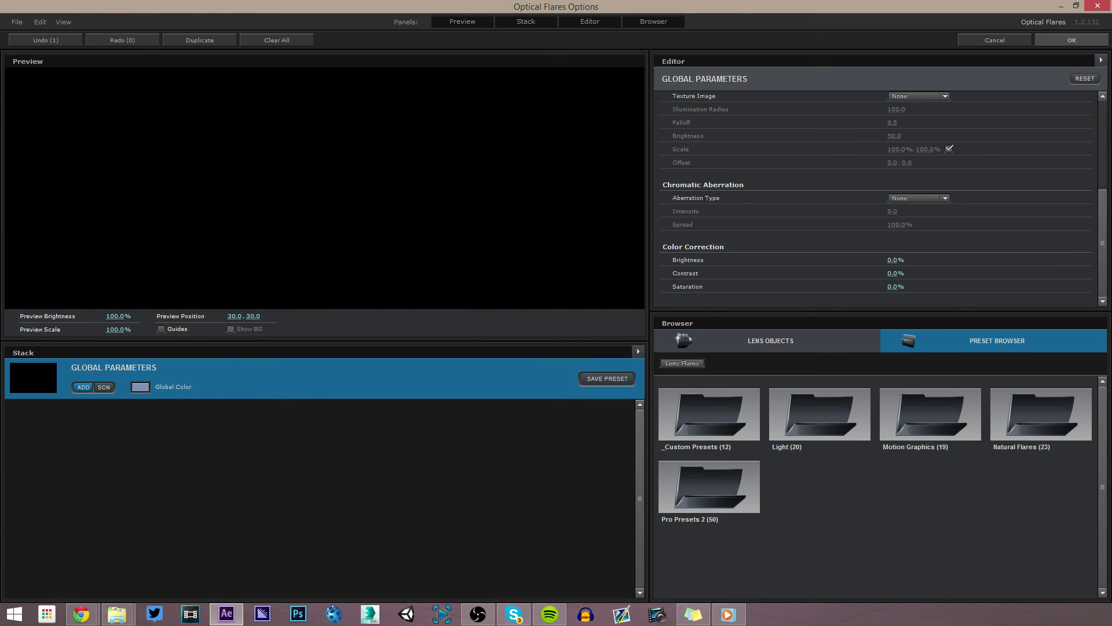
scroll(875, 197, "up", 3)
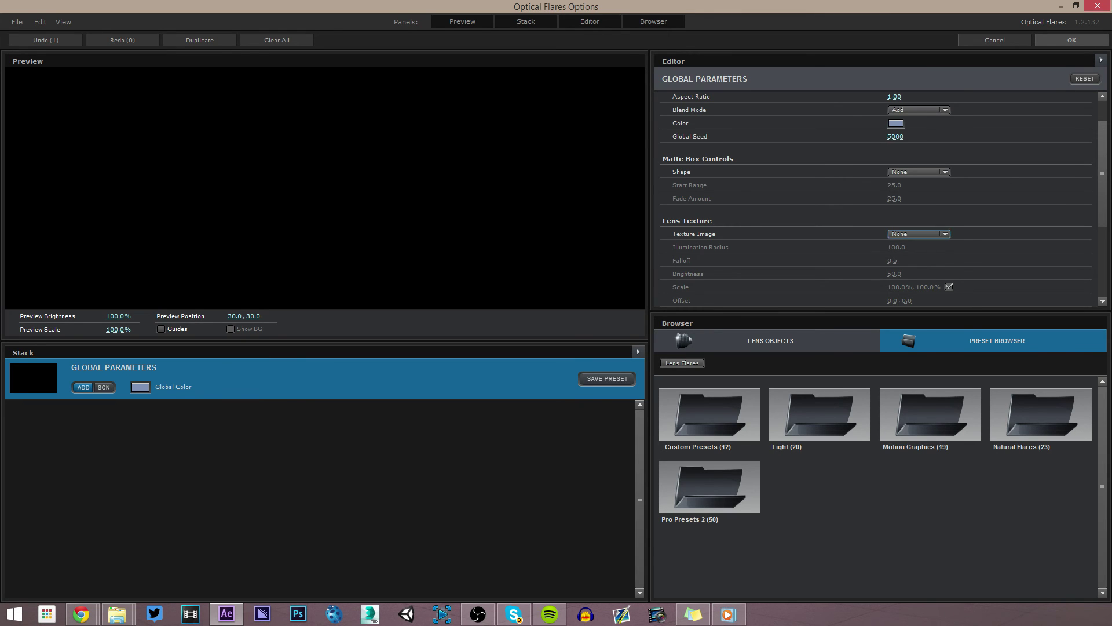
left_click(919, 234)
left_click(915, 279)
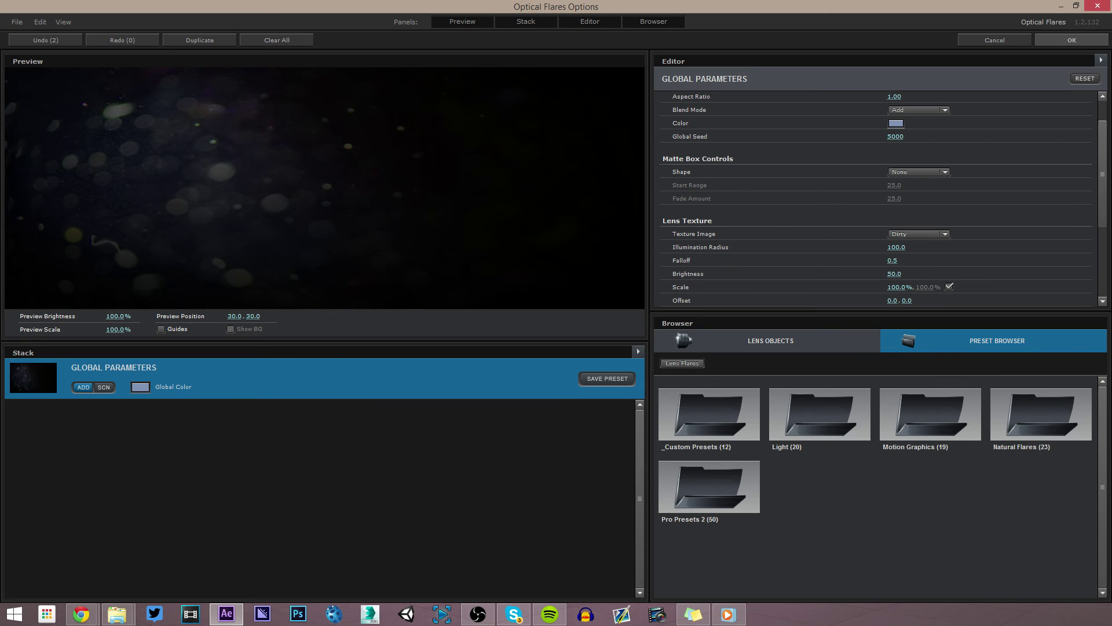
left_click_drag(892, 261, 898, 261)
scroll(875, 197, "down", 1)
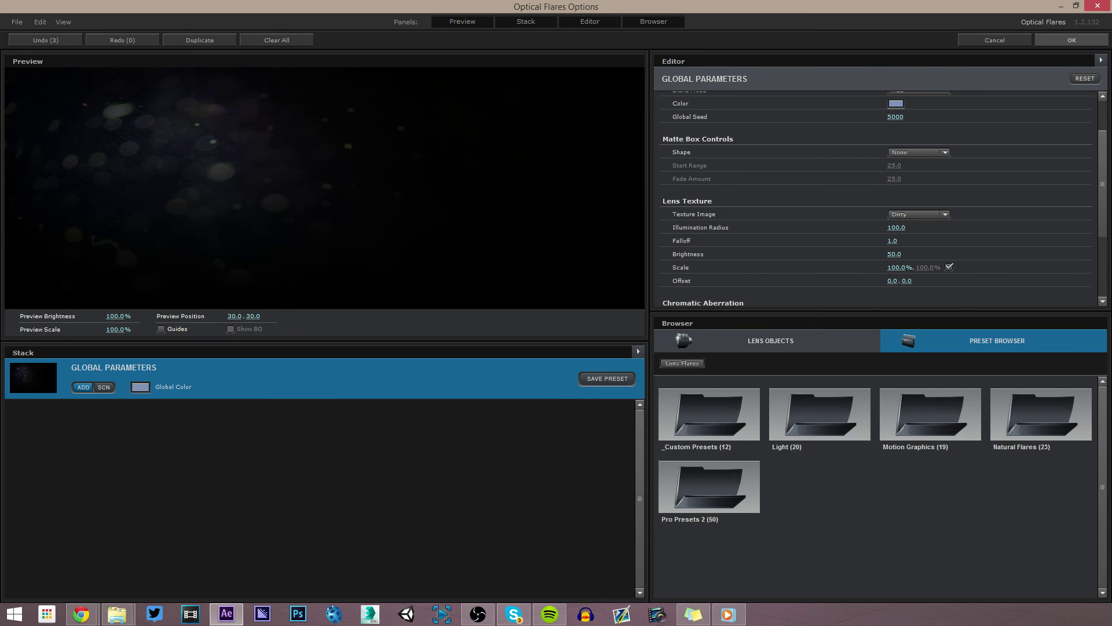
left_click(895, 255)
type("100")
key("Return")
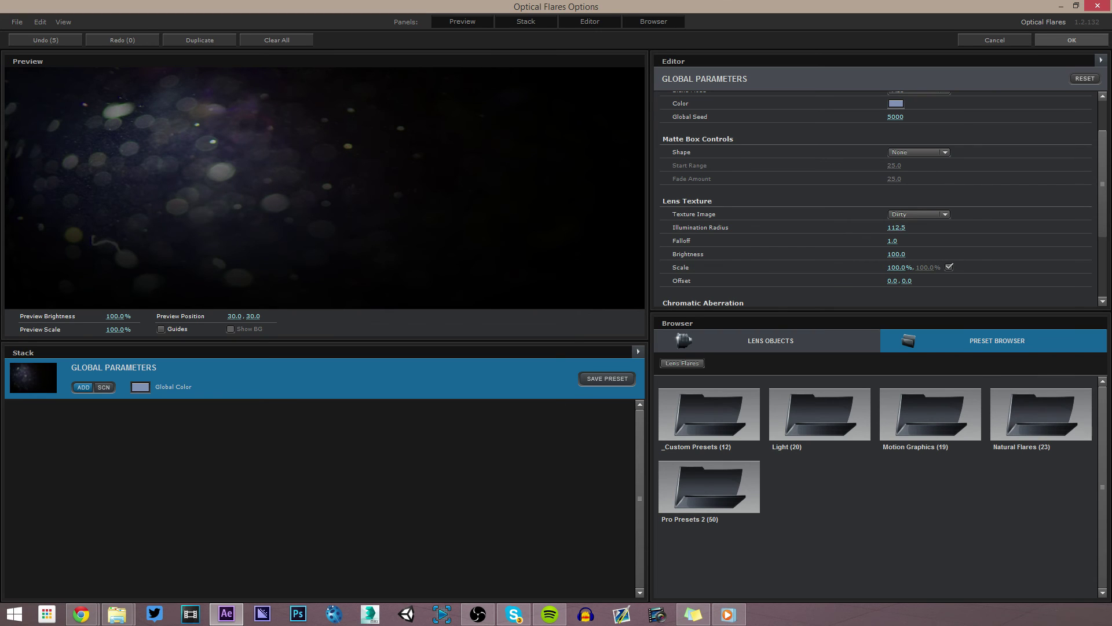
left_click(1071, 40)
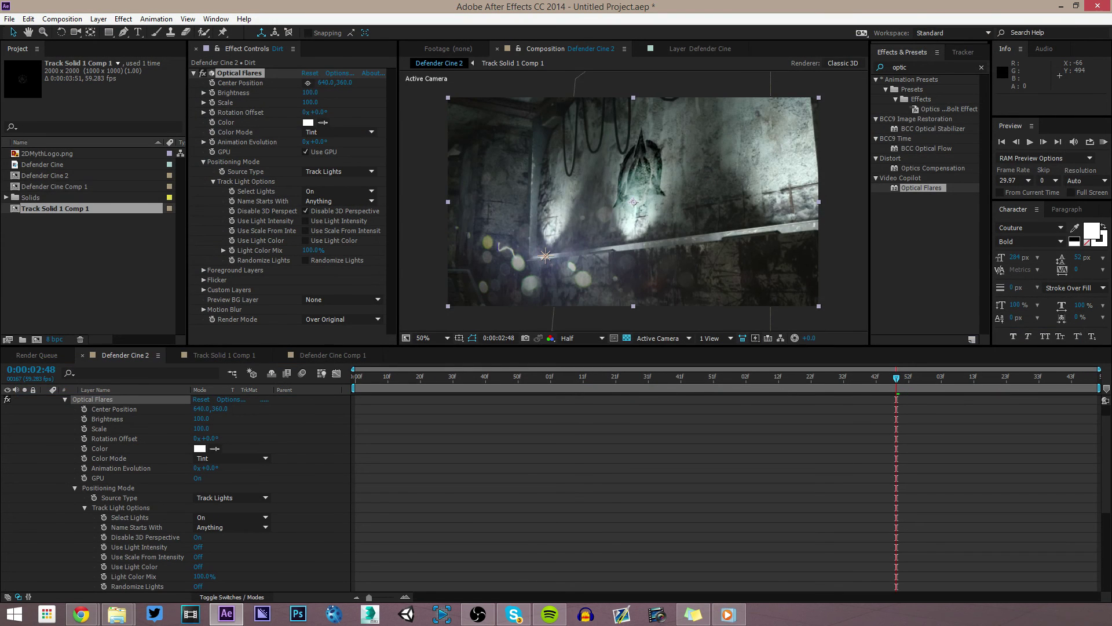
key("space")
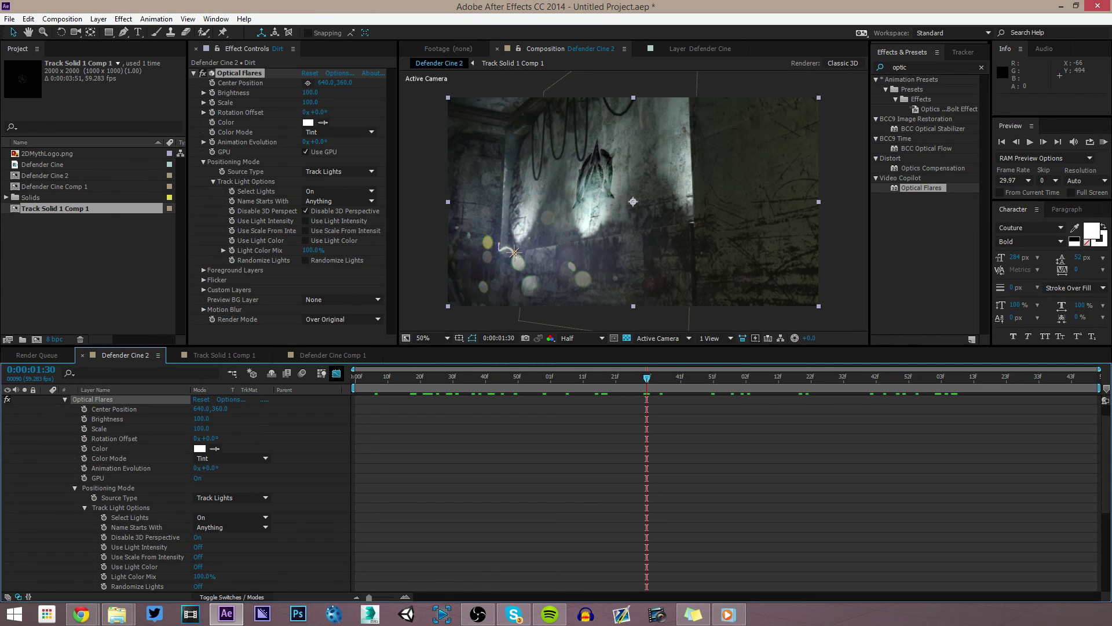
Keyframe the Dirt layer's flare Brightness at 100 at 0:00:01:30 and 0 at 0:00:00:32, and preview the fade-in up to 0:00:03:10
left_click(335, 373)
left_click(336, 373)
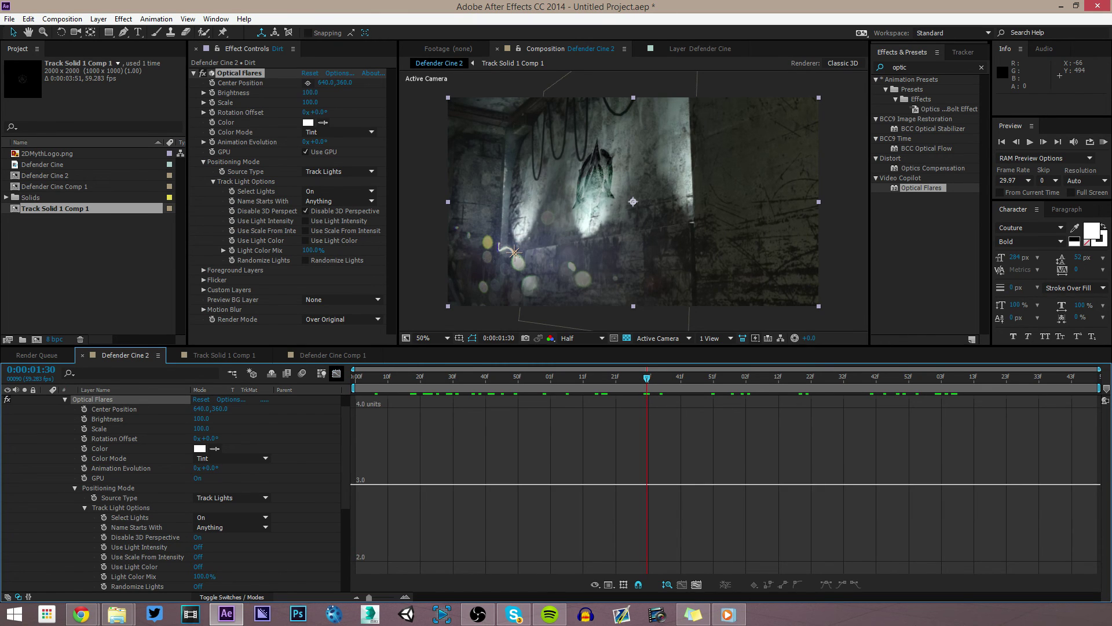
left_click(97, 399)
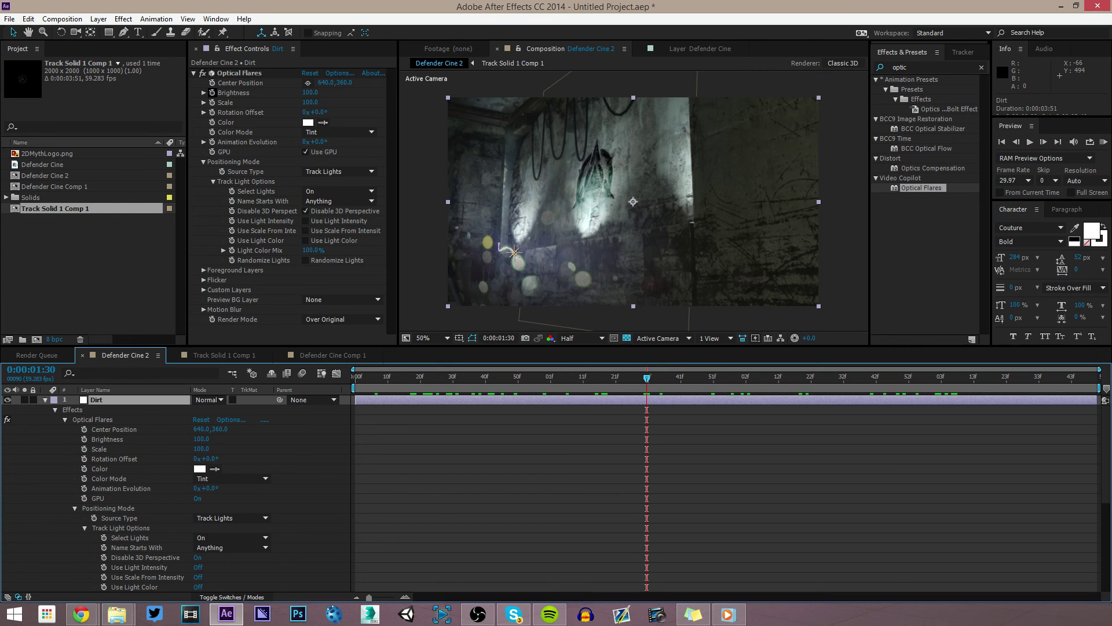
left_click(212, 93)
left_click_drag(647, 378, 462, 376)
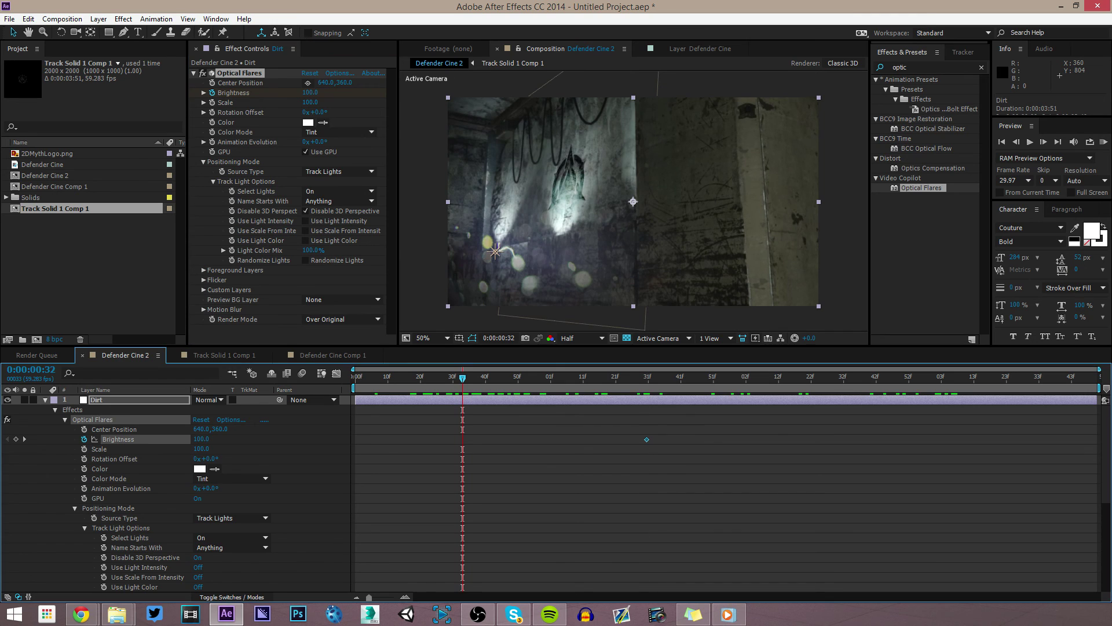
left_click_drag(310, 93, 249, 93)
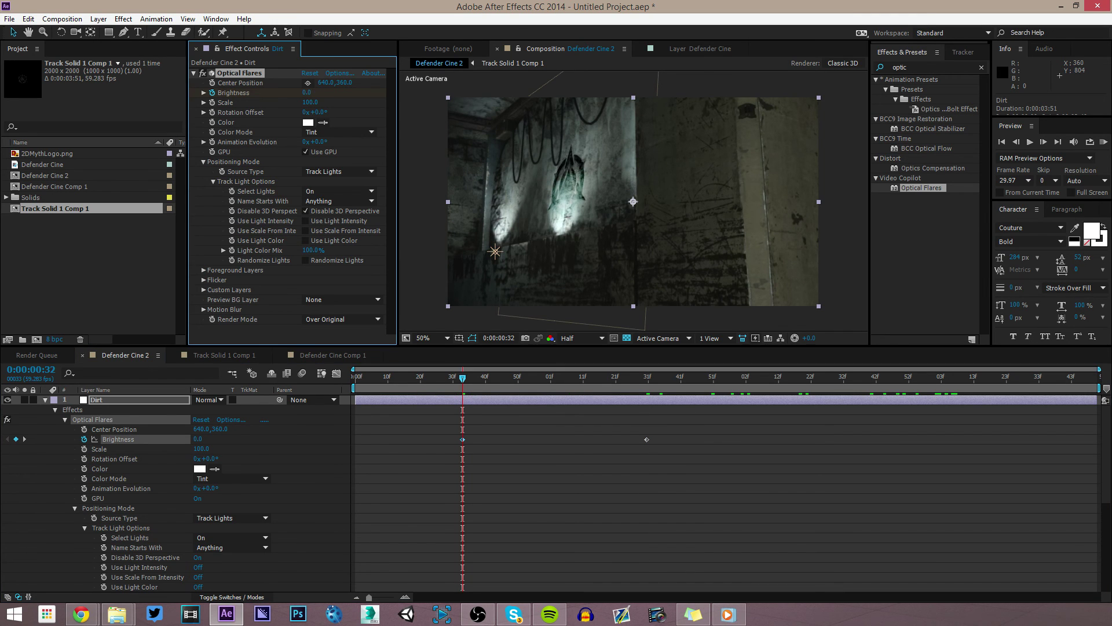
key("space")
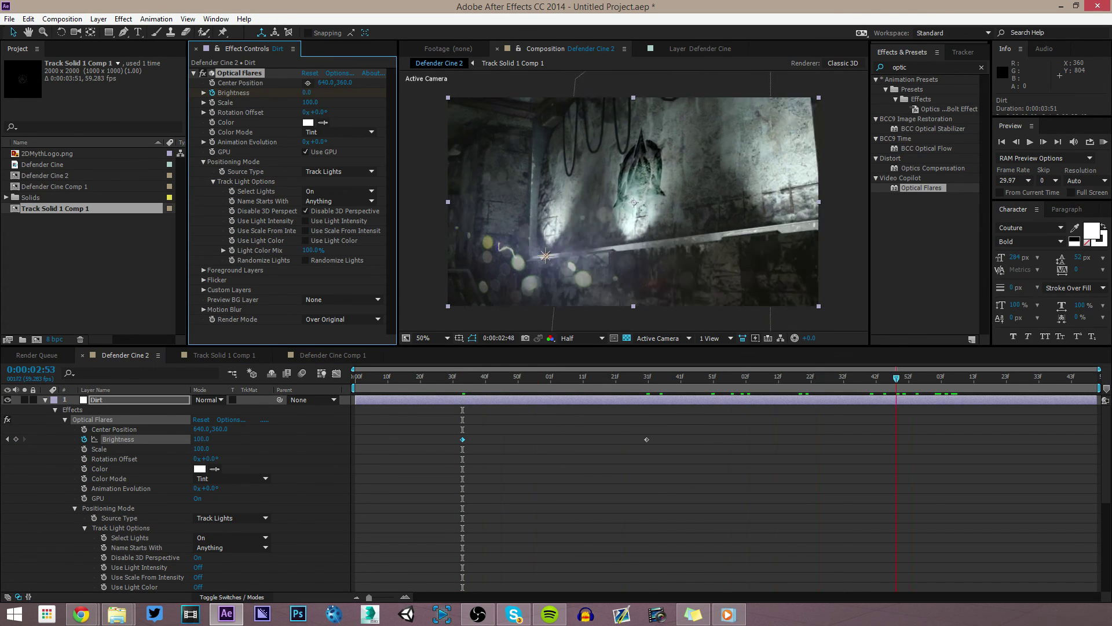
left_click_drag(896, 377, 964, 377)
key("F2")
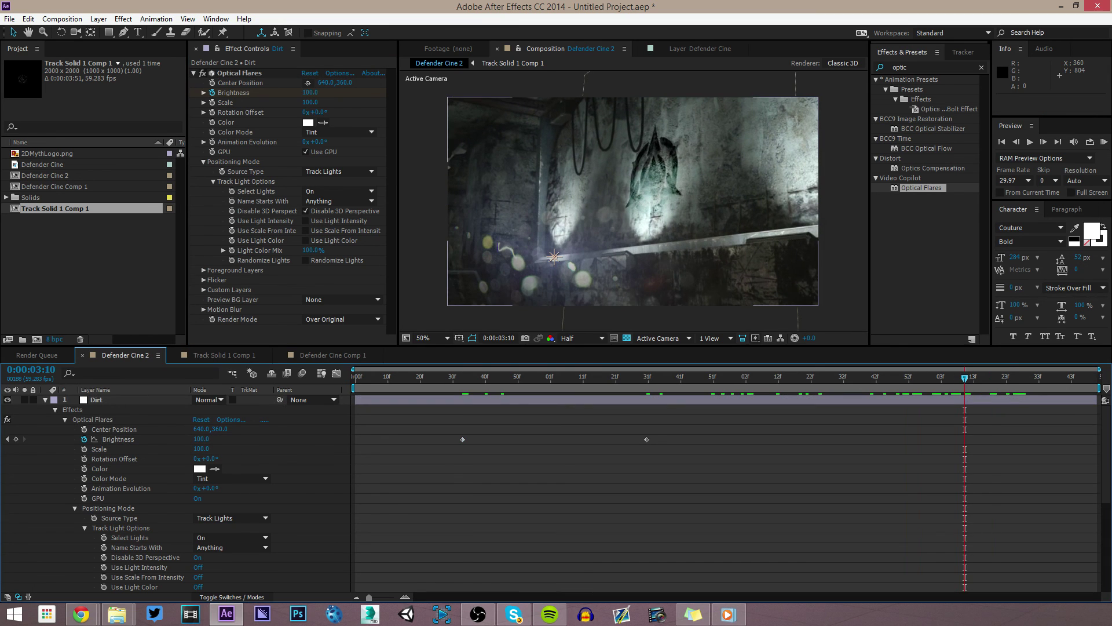
Set the dirt lens texture's illumination radius to 74.0 in the flare options and scrub to 0:00:02:48 to check it
left_click(231, 419)
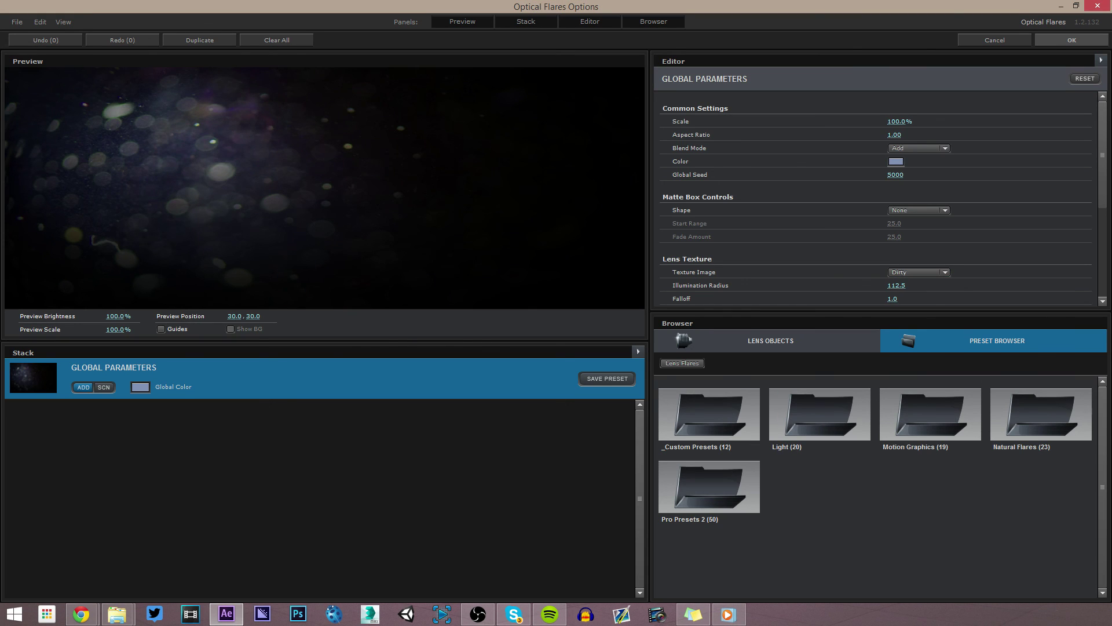
left_click_drag(896, 286, 874, 286)
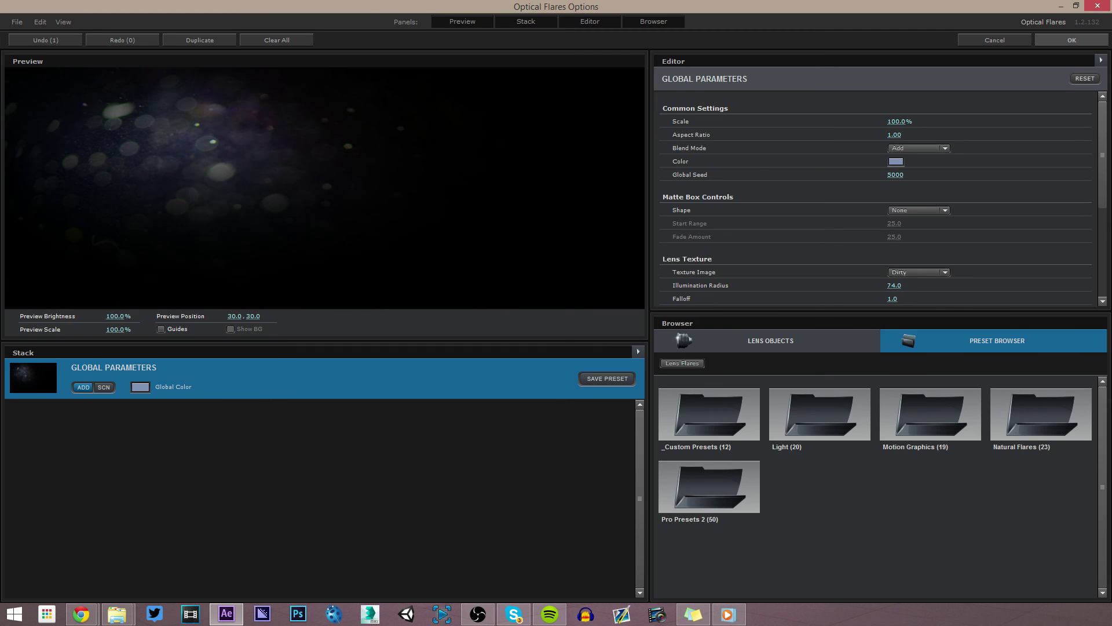
left_click(1071, 40)
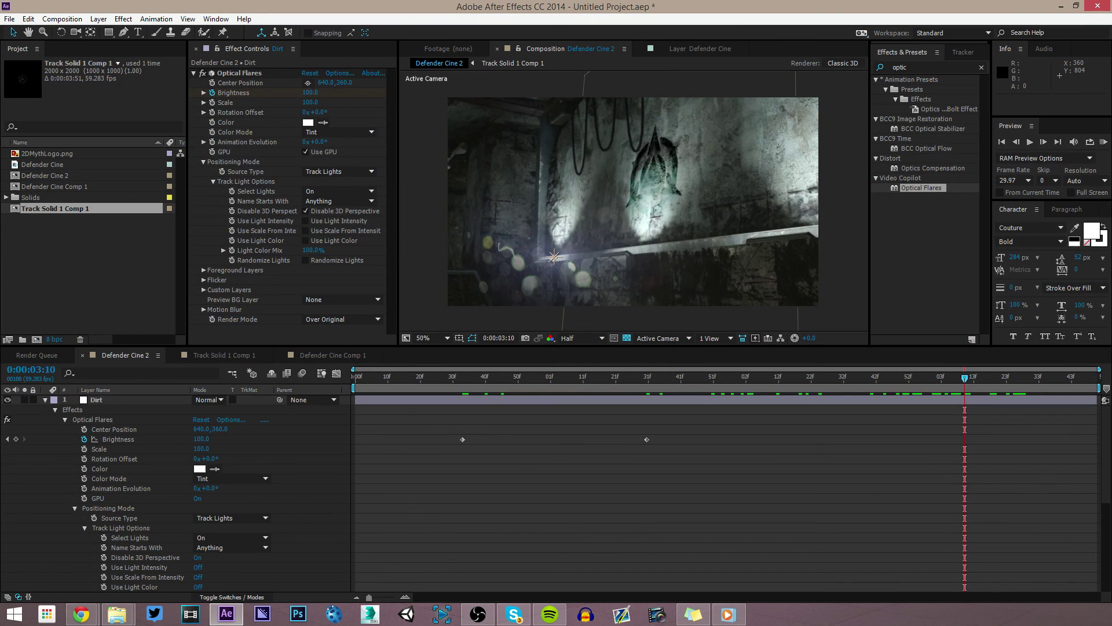
left_click_drag(586, 378, 896, 377)
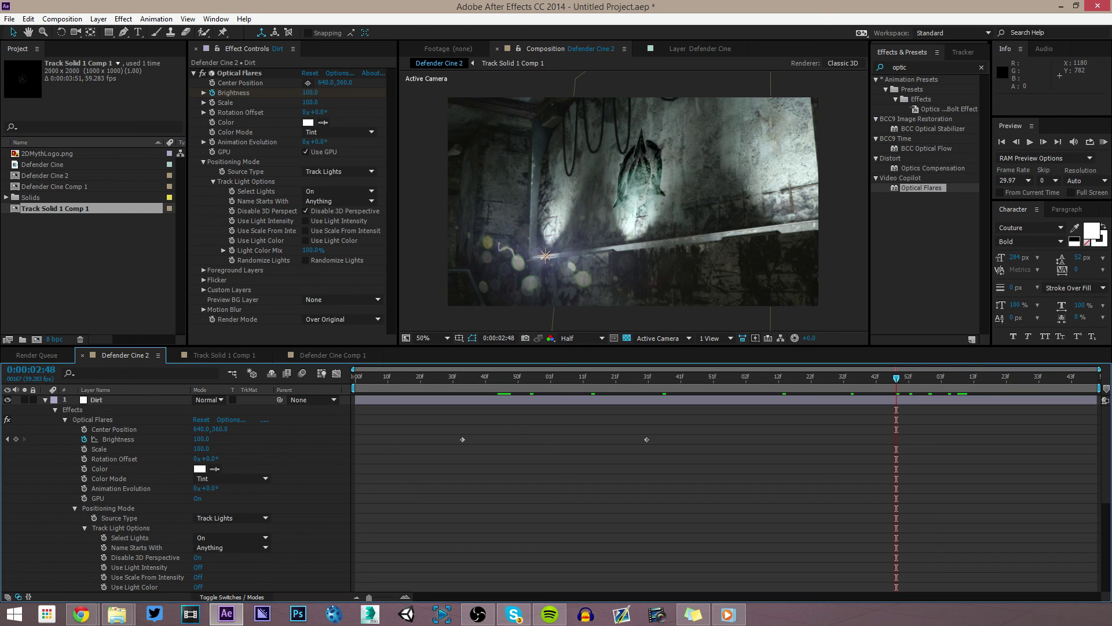
left_click(795, 399)
left_click(794, 478)
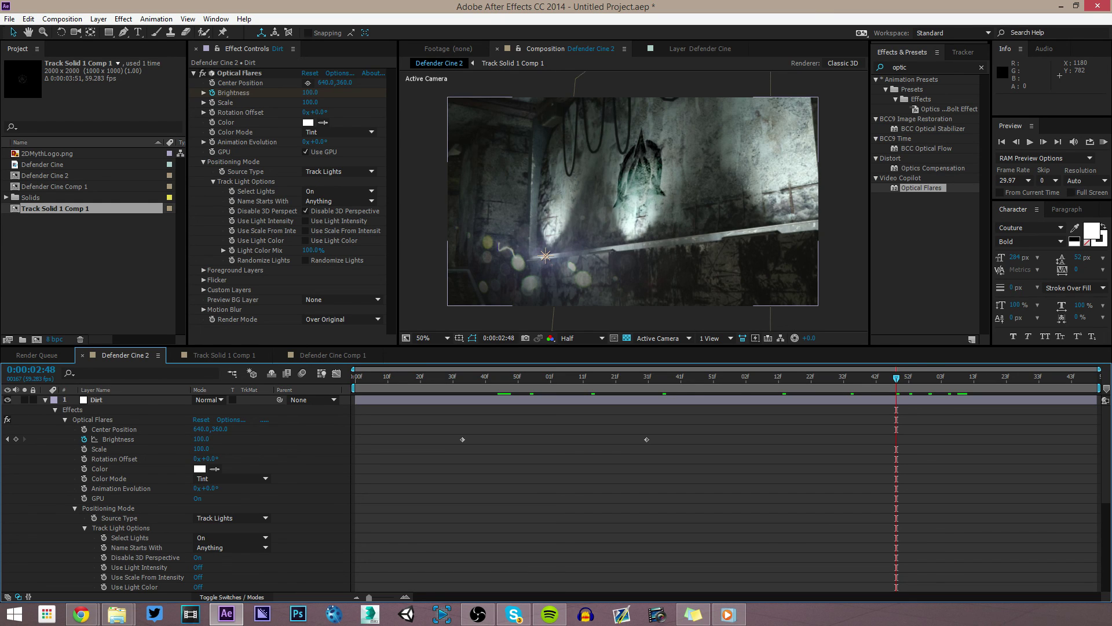
Set the opacity of the Track Solid 1 Comp 1 layer to 80% and deselect it to view the logo
scroll(174, 493, "down", 6)
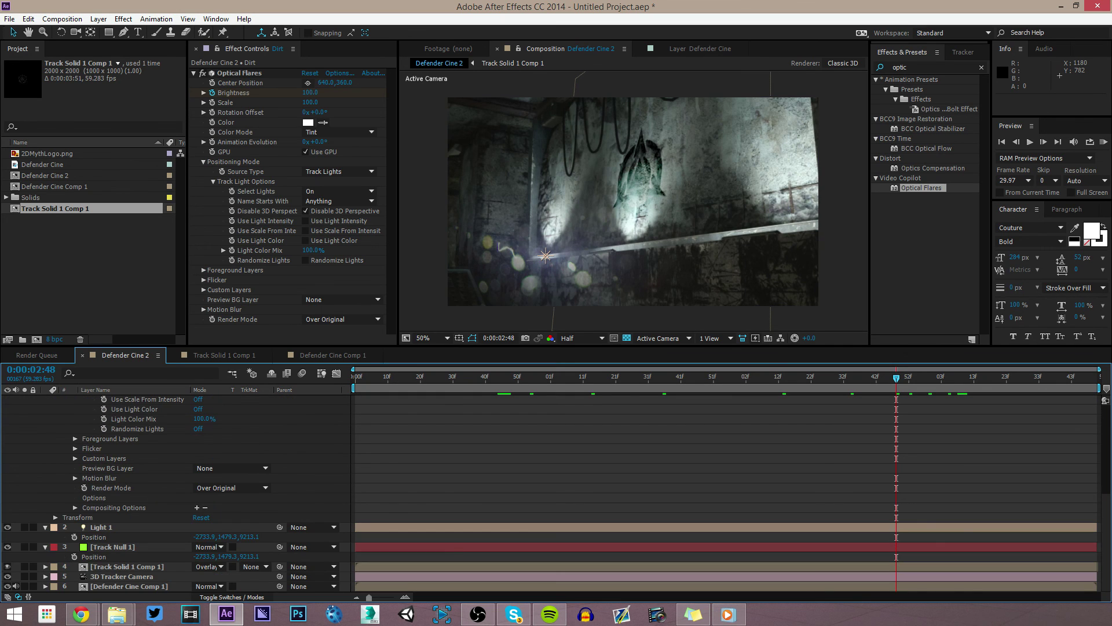
left_click(127, 566)
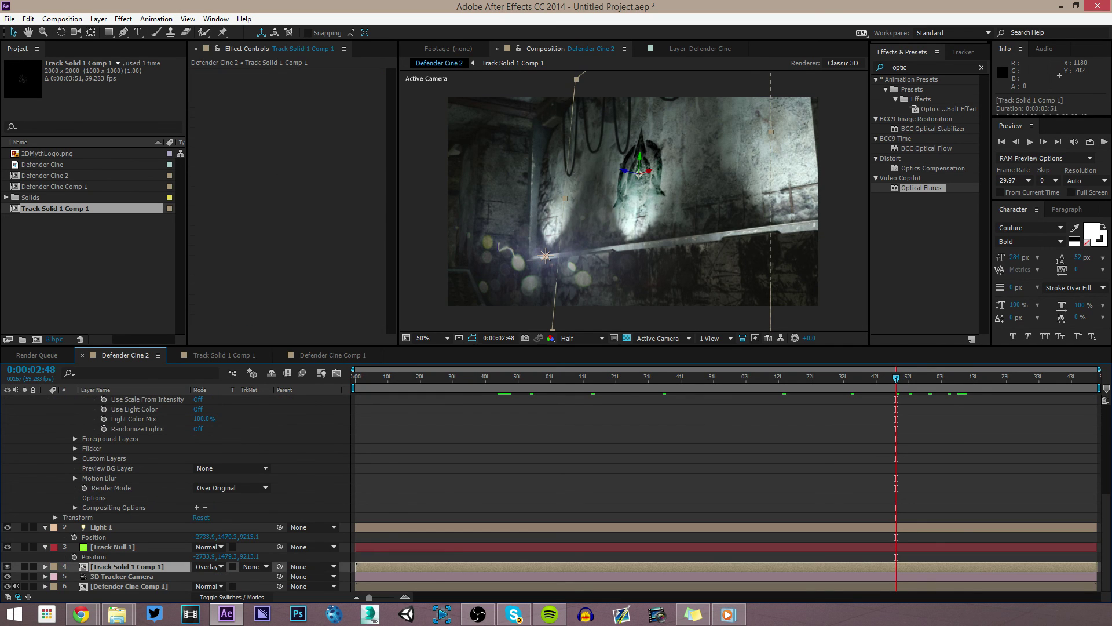
key("t")
left_click(202, 577)
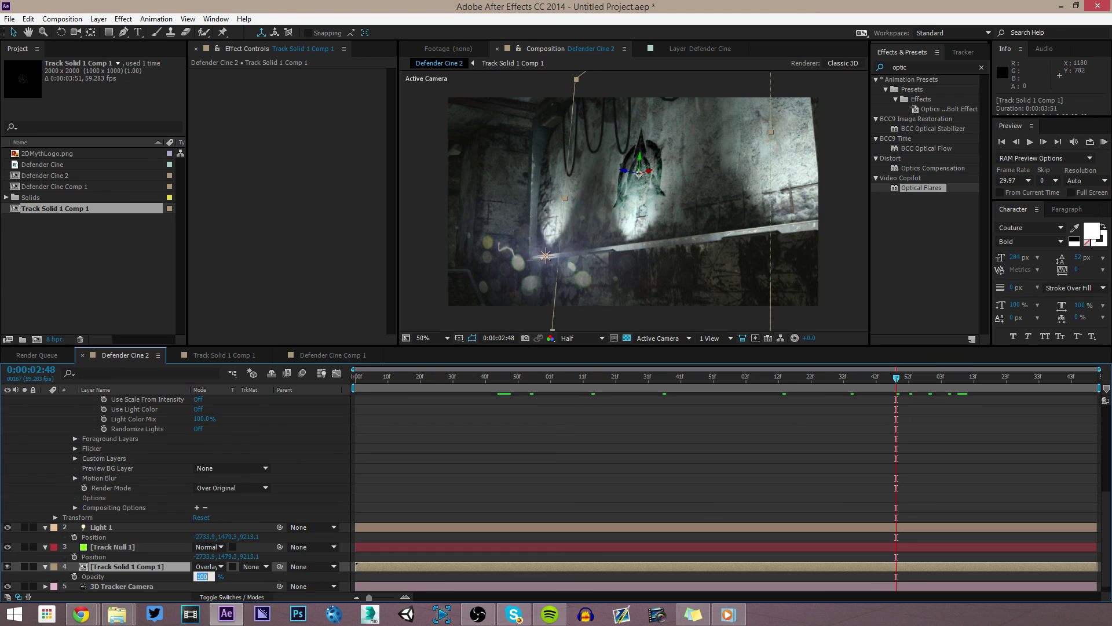
type("80")
key("Return")
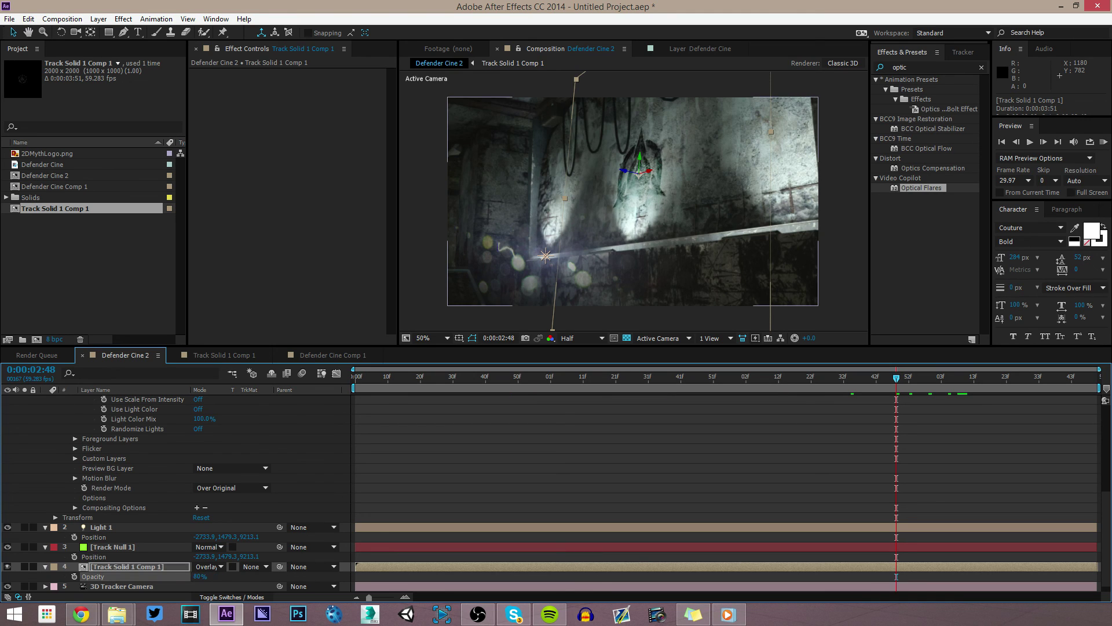
key("ctrl+shift+a")
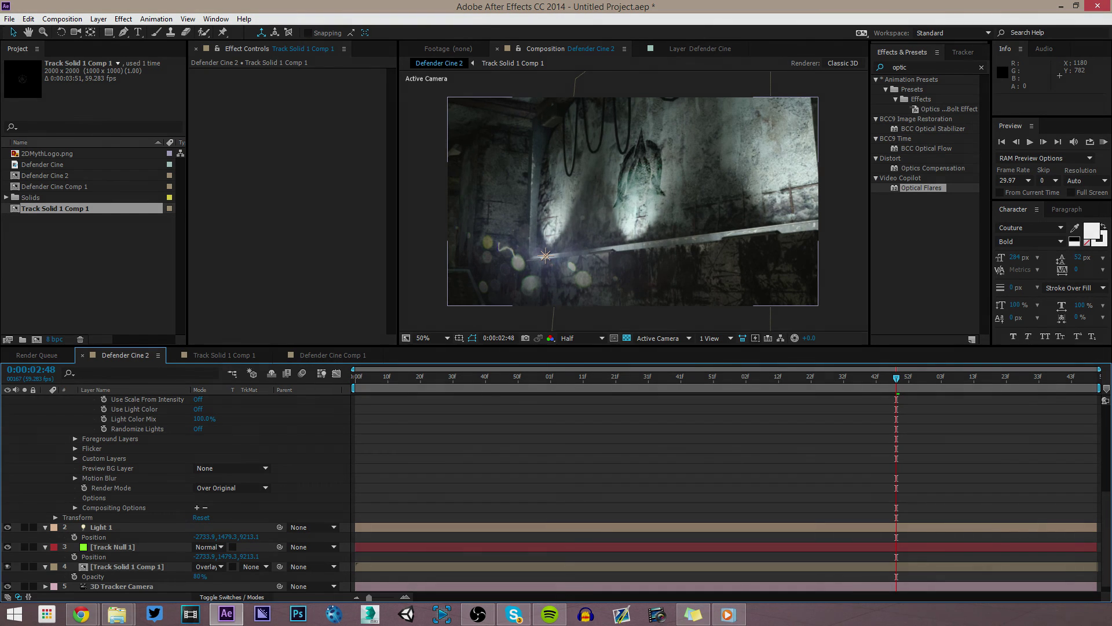
scroll(550, 492, "up", 6)
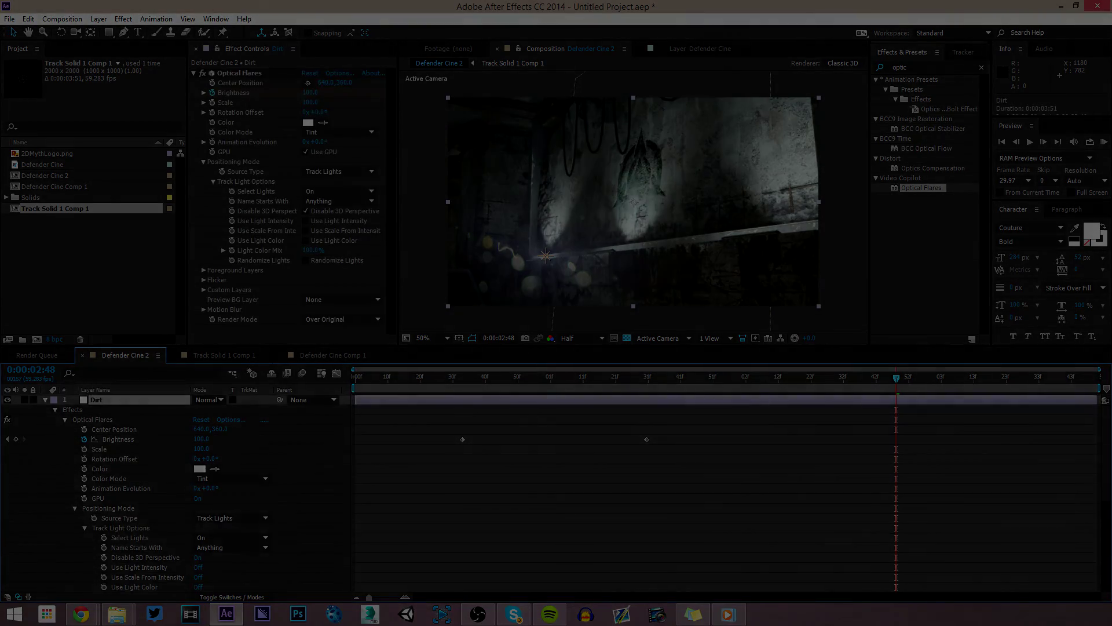